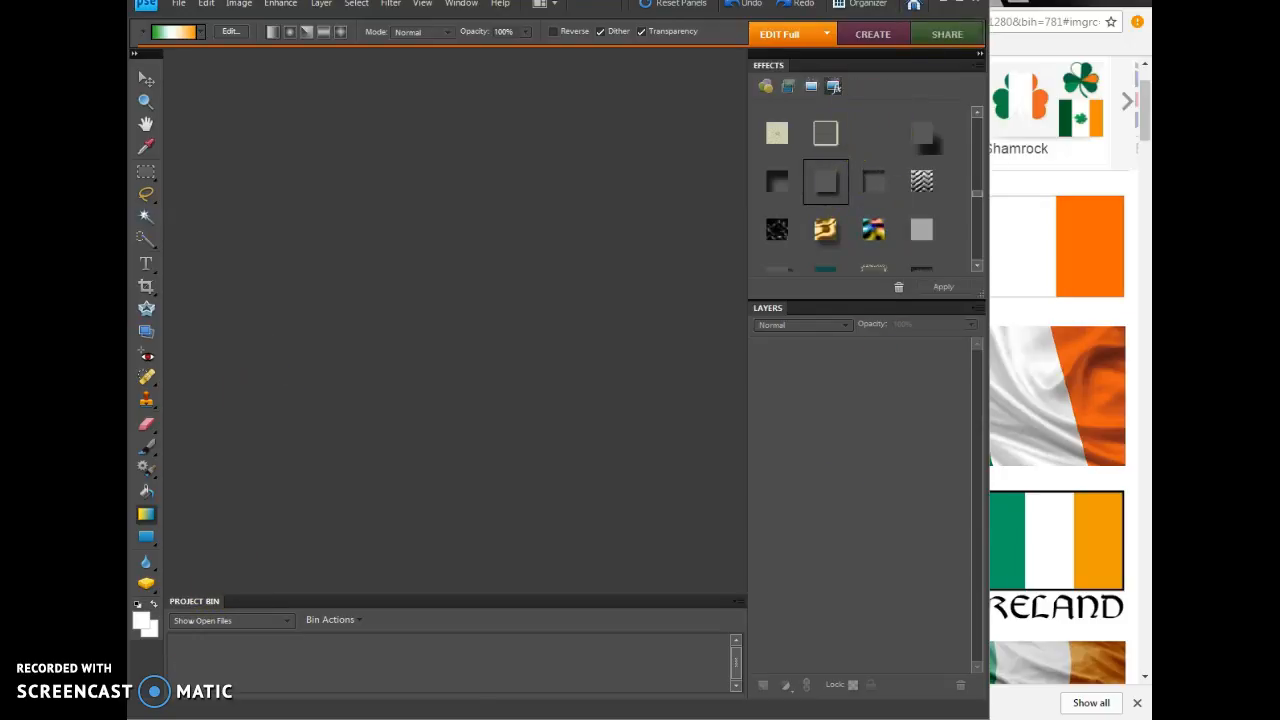
# Step: Switch to Chrome and view the Ethiopian Community Center example banner from the coursebook's Web Banner Activity at full size
pyautogui.click(1018, 2)
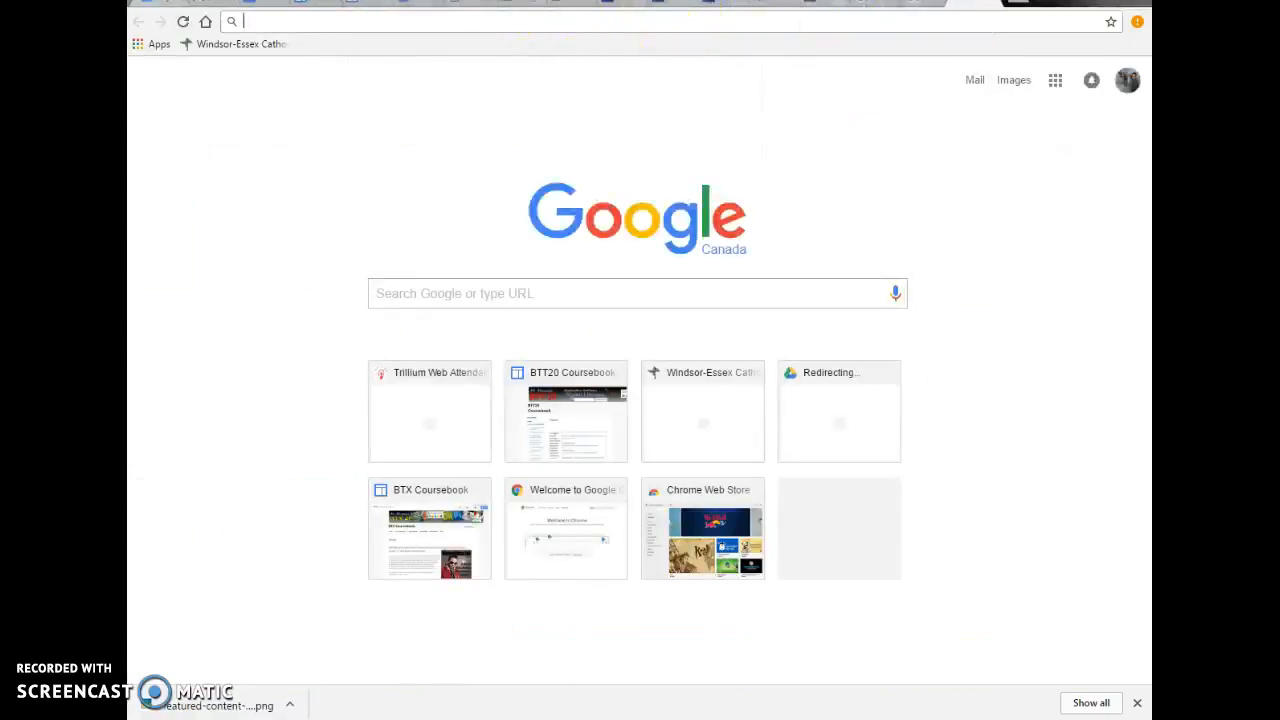
pyautogui.click(352, 2)
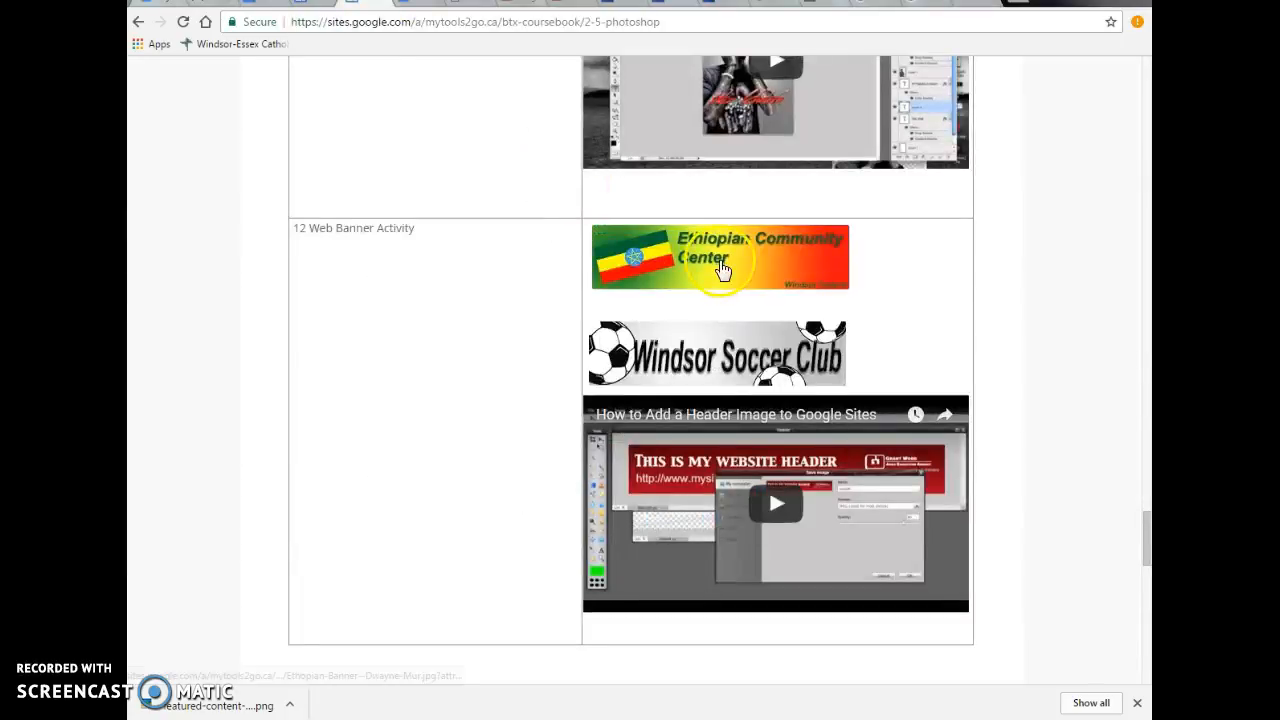
pyautogui.click(721, 268)
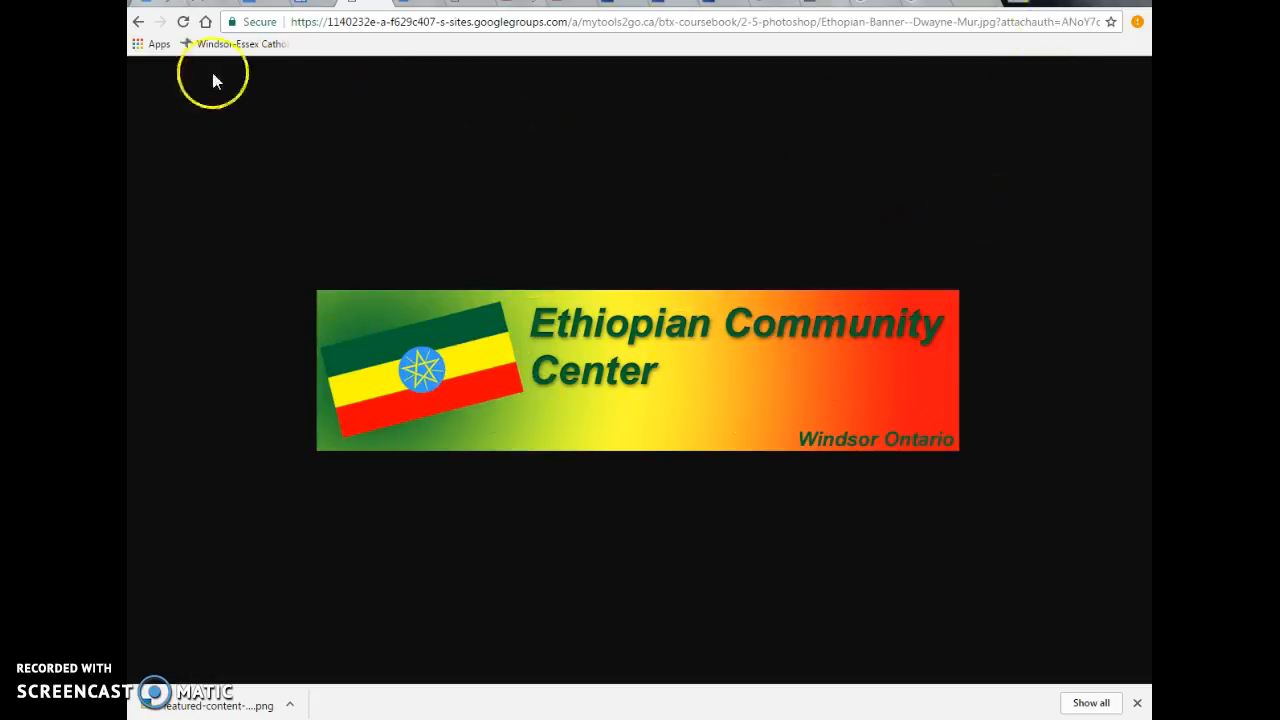
# Step: Switch to Photoshop Elements and choose the white Foreground to Background preset for the Gradient tool
pyautogui.hotkey('alt', 'Tab')
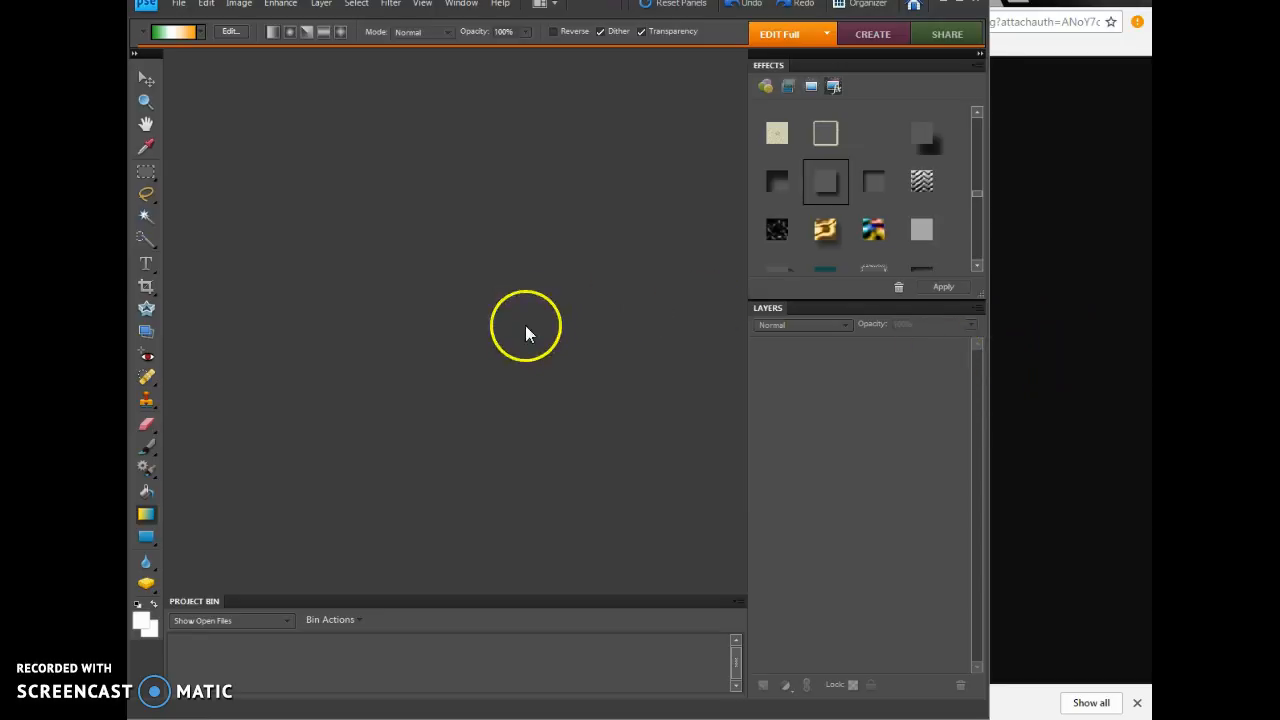
pyautogui.click(199, 32)
pyautogui.click(162, 84)
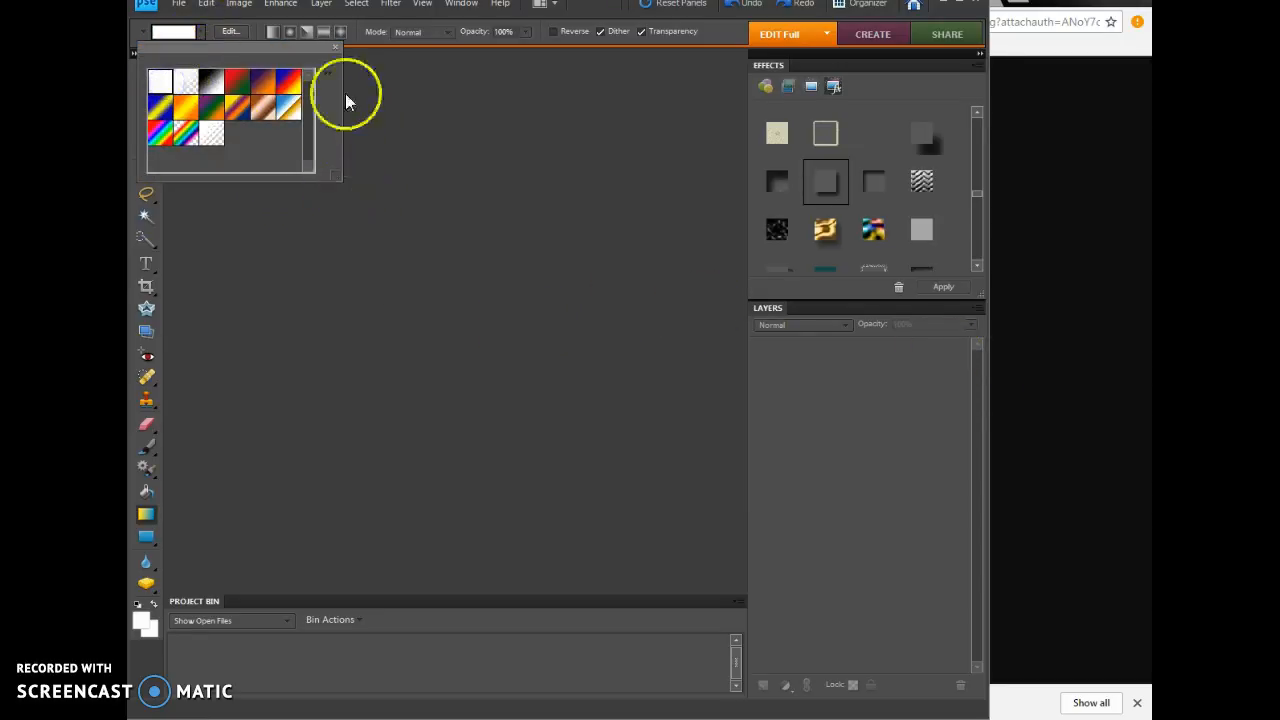
pyautogui.click(414, 110)
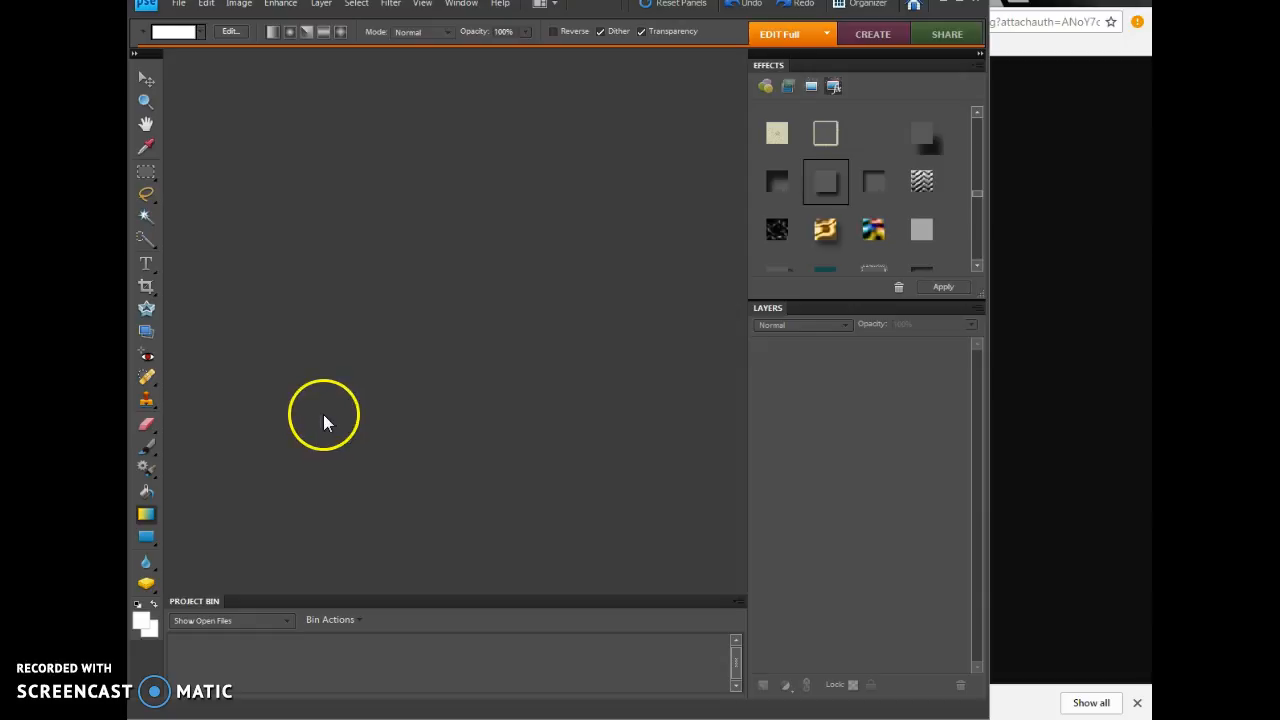
# Step: Create a blank RGB document 950 pixels wide and 150 pixels high at 300 pixels/inch with a white background
pyautogui.click(178, 4)
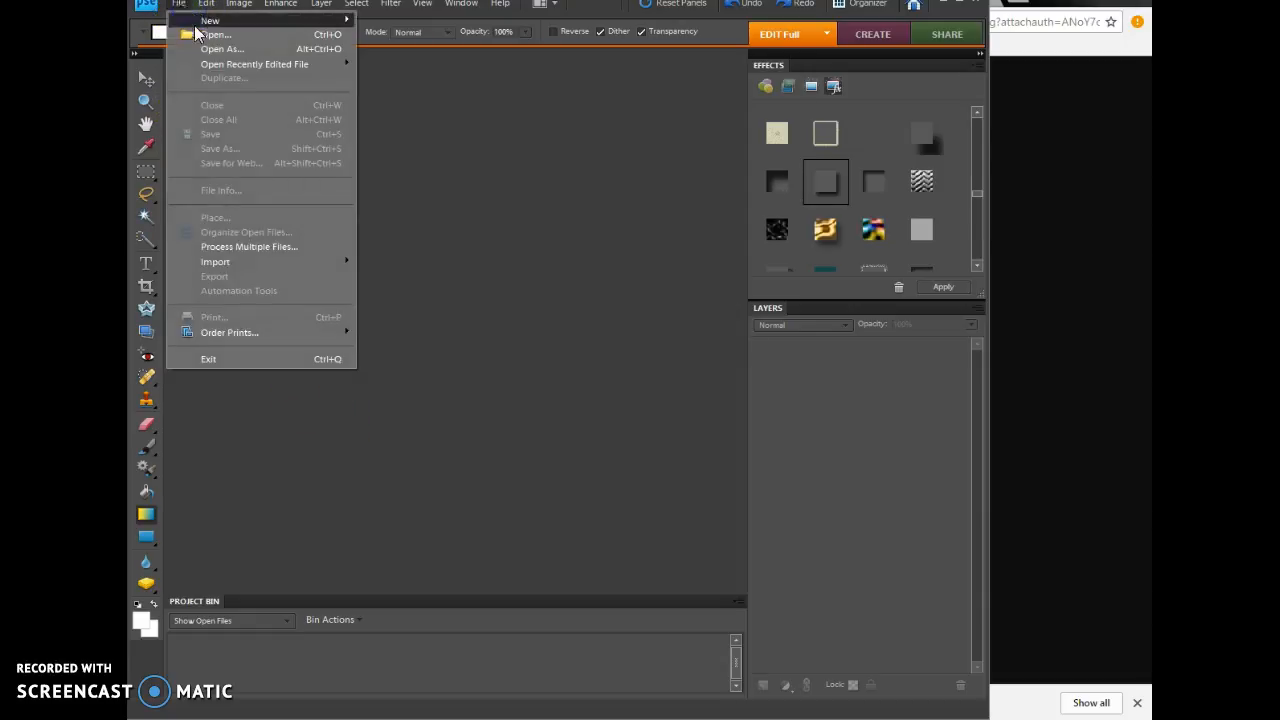
pyautogui.moveTo(210, 20)
pyautogui.click(439, 24)
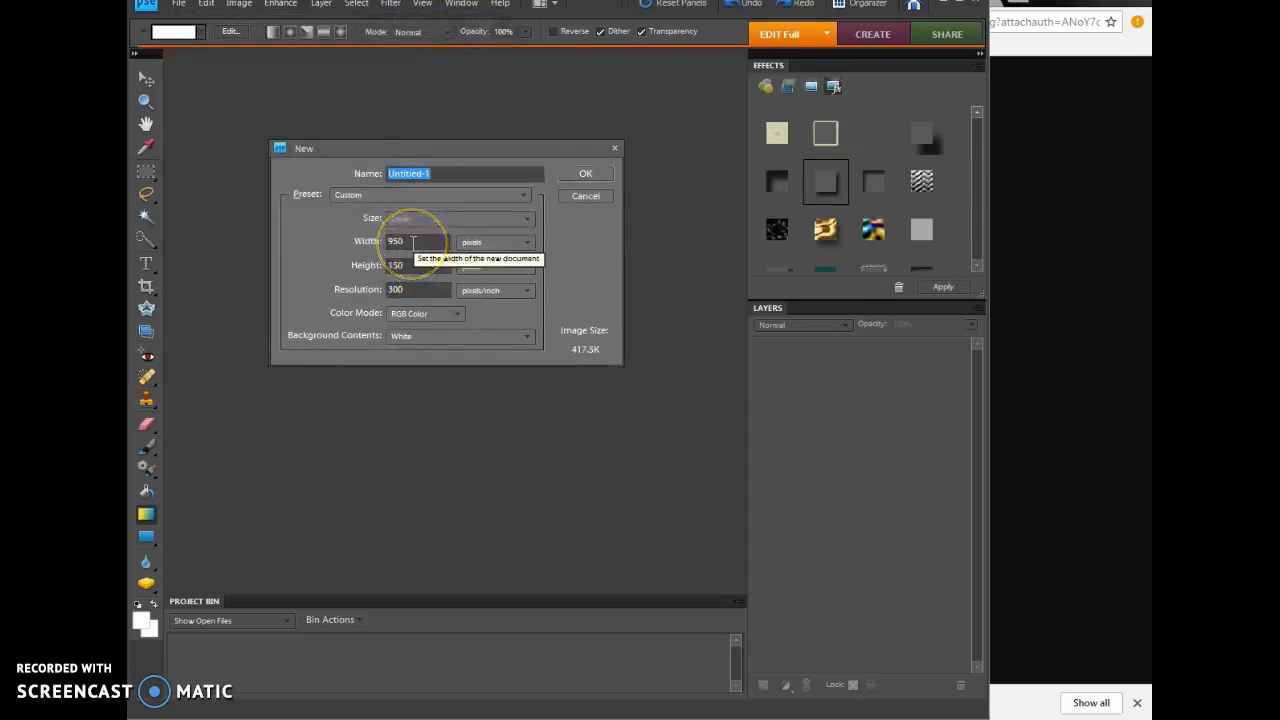
pyautogui.doubleClick(383, 241)
pyautogui.click(471, 241)
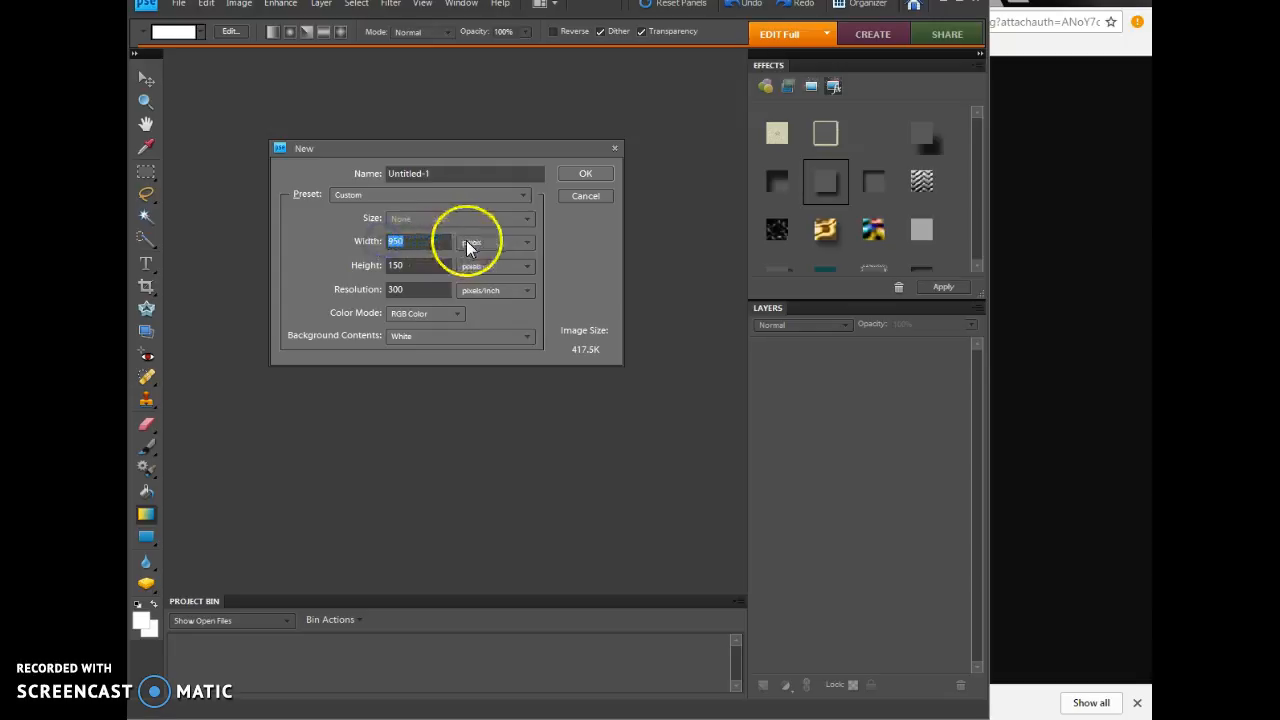
pyautogui.click(467, 257)
pyautogui.click(405, 266)
pyautogui.doubleClick(402, 266)
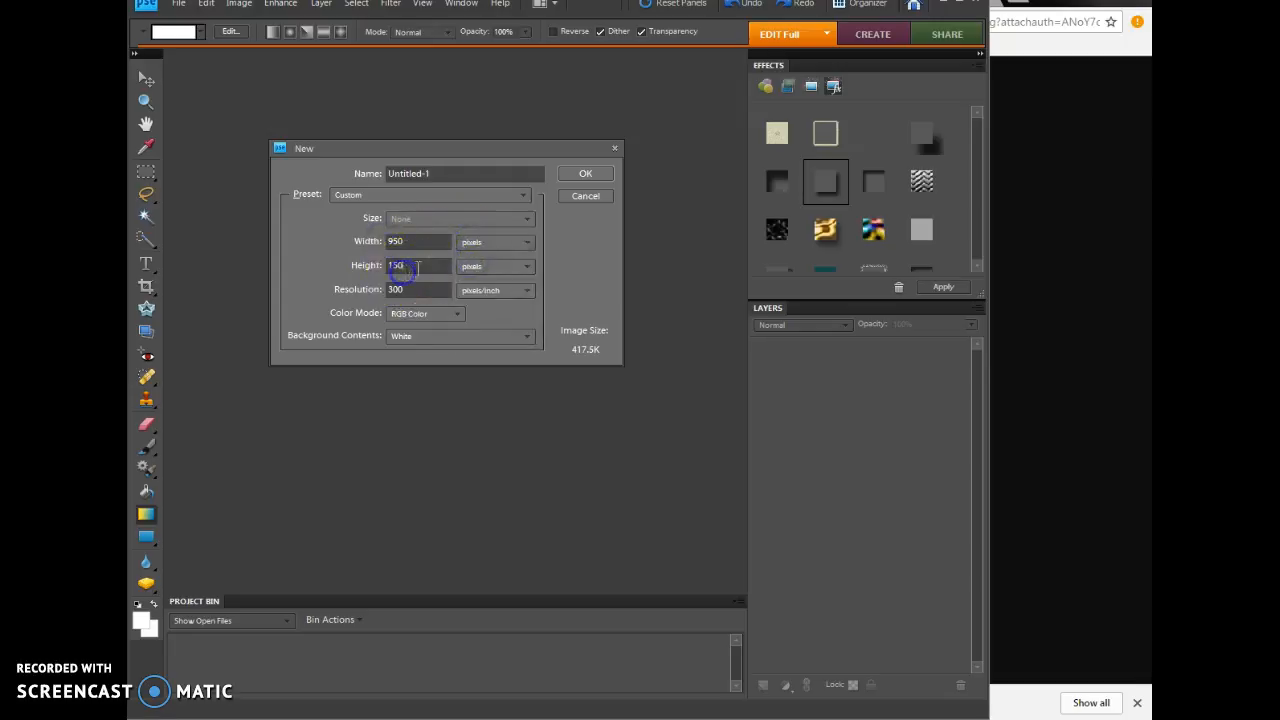
pyautogui.doubleClick(383, 289)
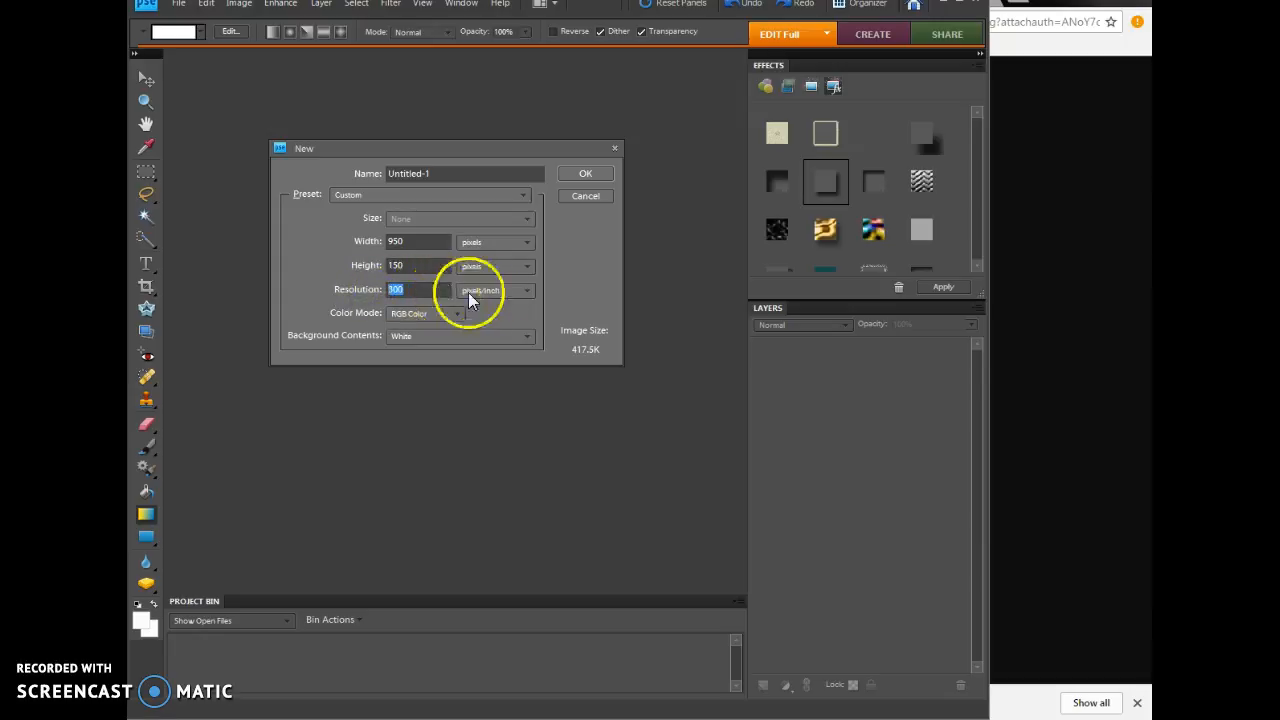
pyautogui.click(586, 175)
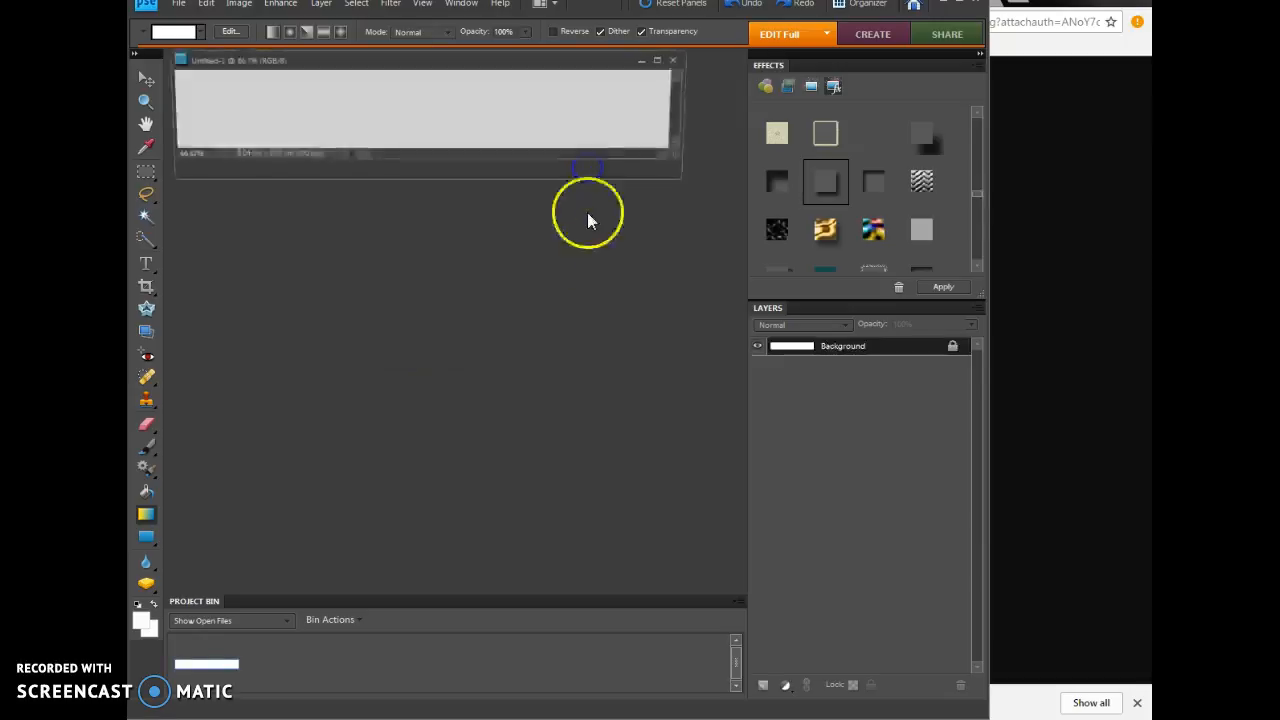
# Step: Enlarge the document window around the banner canvas and widen the application window
pyautogui.moveTo(683, 158); pyautogui.dragTo(745, 247)
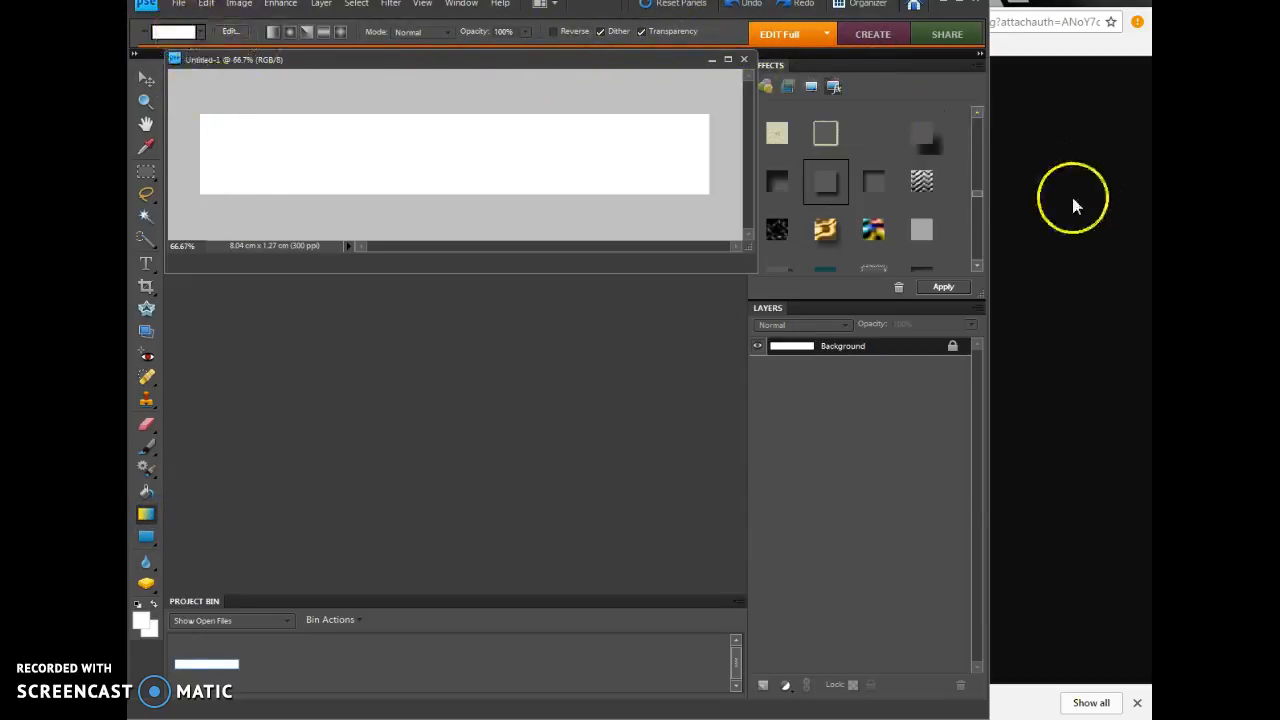
pyautogui.moveTo(989, 212); pyautogui.dragTo(1085, 205)
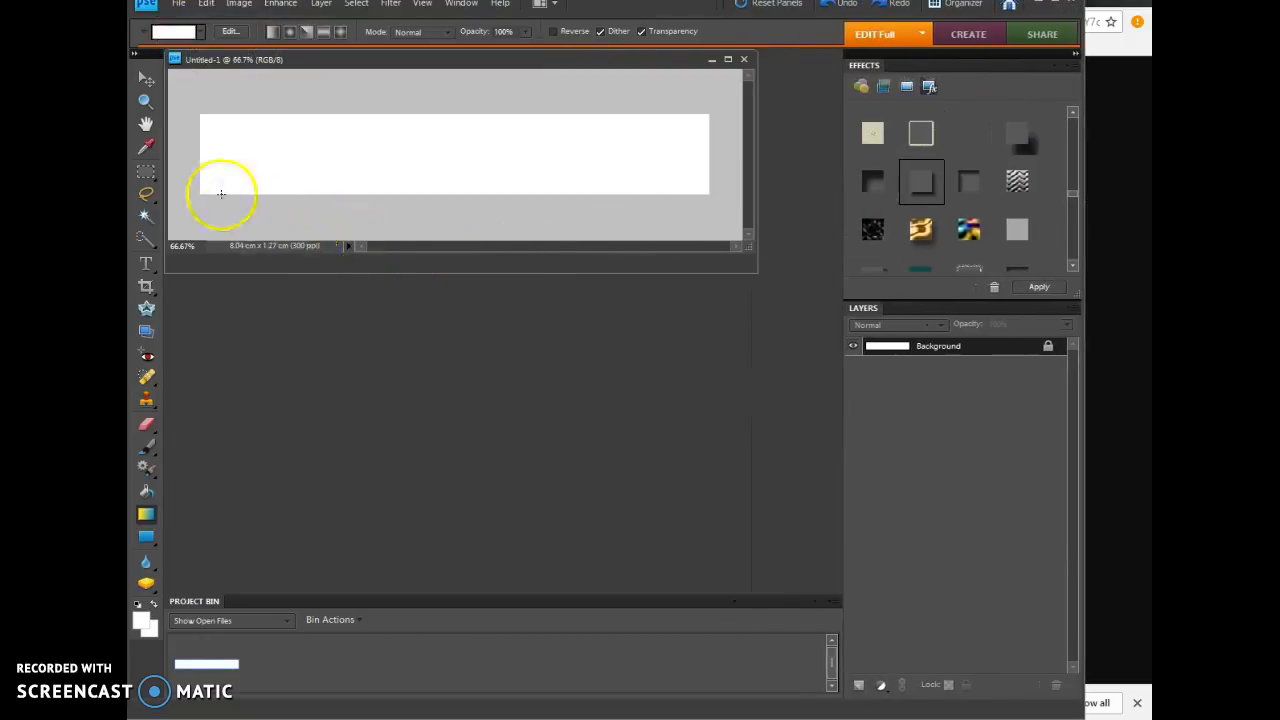
# Step: Open the current gradient for editing, try several colour presets and select the Foreground to Background preset as the base
pyautogui.click(190, 33)
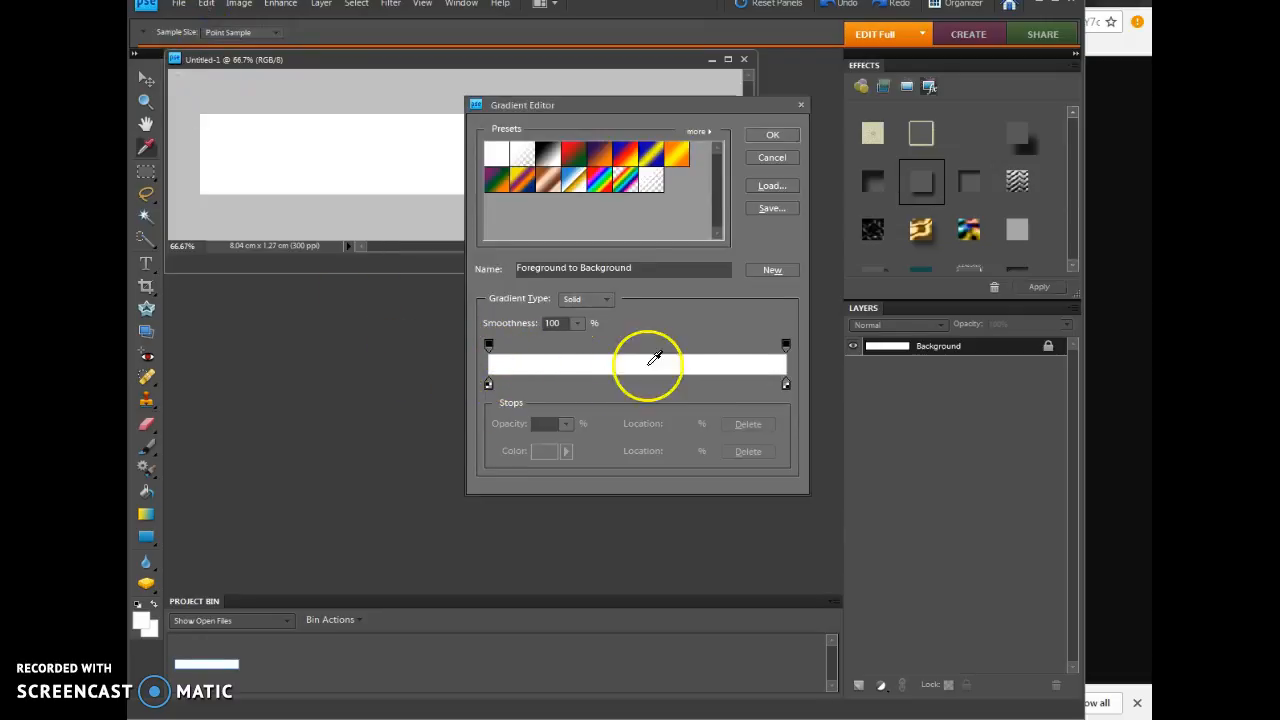
pyautogui.click(601, 155)
pyautogui.click(626, 157)
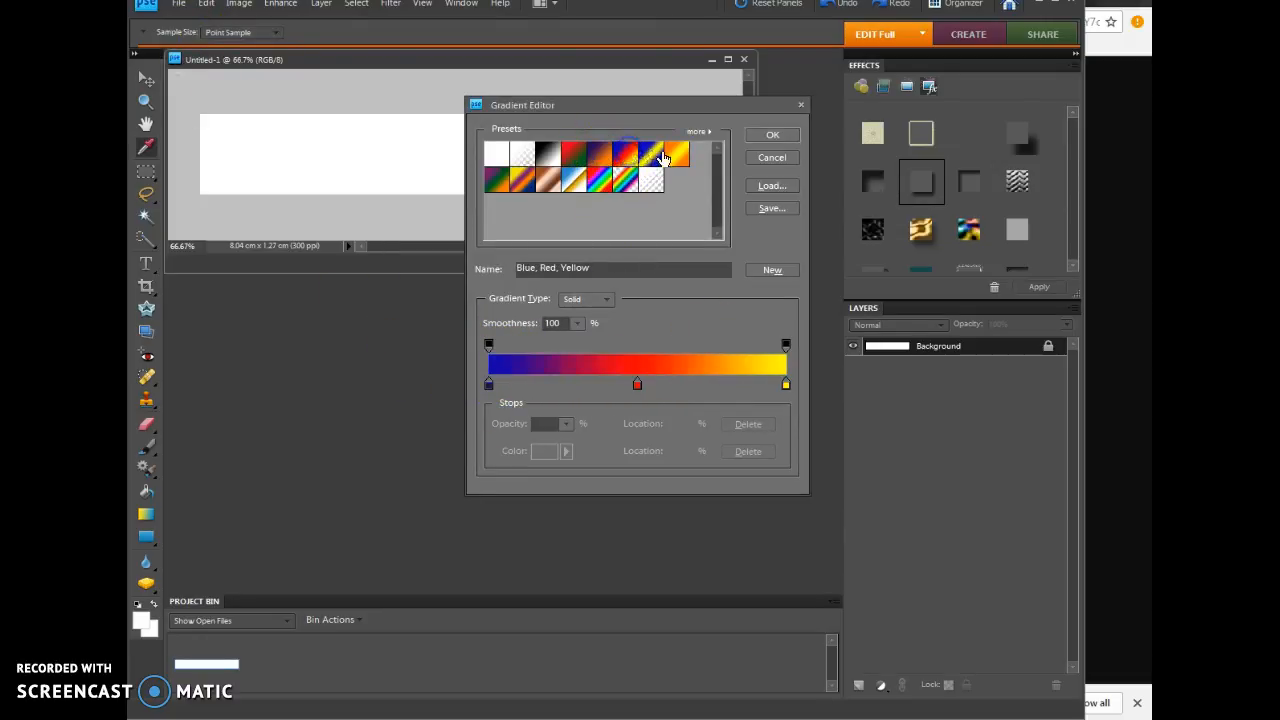
pyautogui.click(650, 155)
pyautogui.click(553, 160)
pyautogui.click(497, 155)
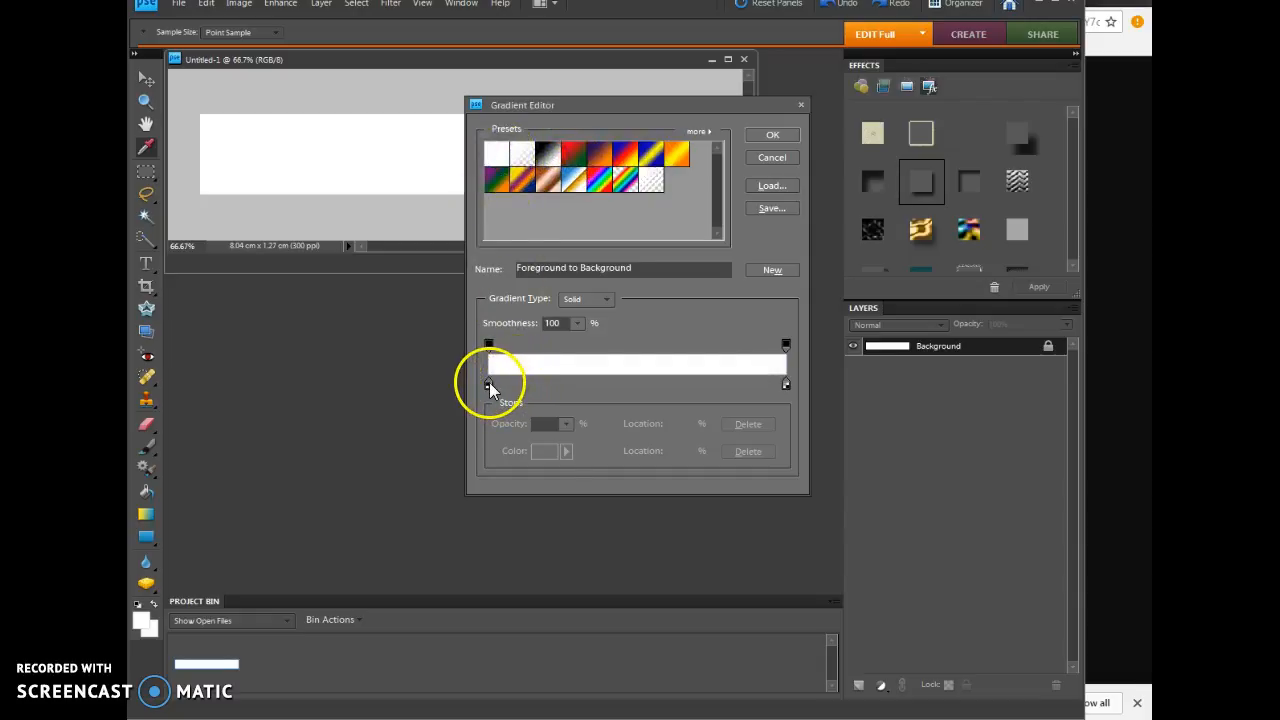
# Step: Examine the example banner and the Irish flag image results in Chrome for colour reference, and return to Photoshop Elements
pyautogui.click(1134, 522)
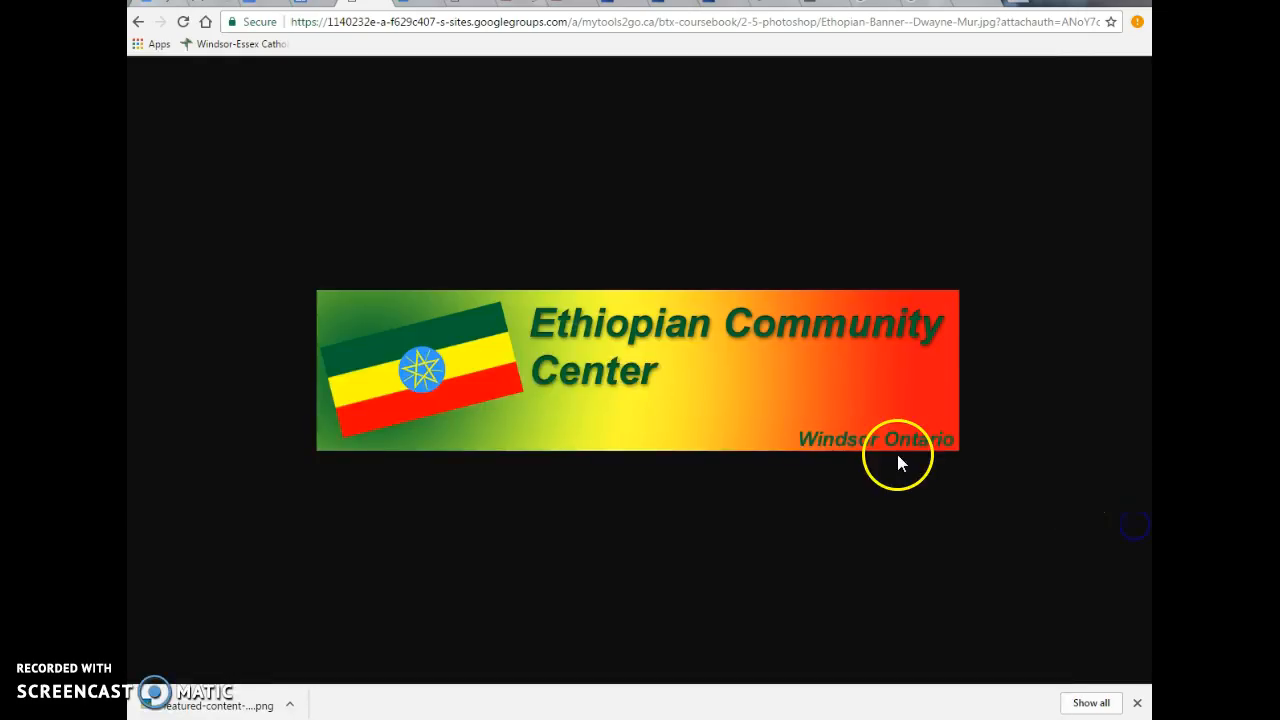
pyautogui.click(872, 3)
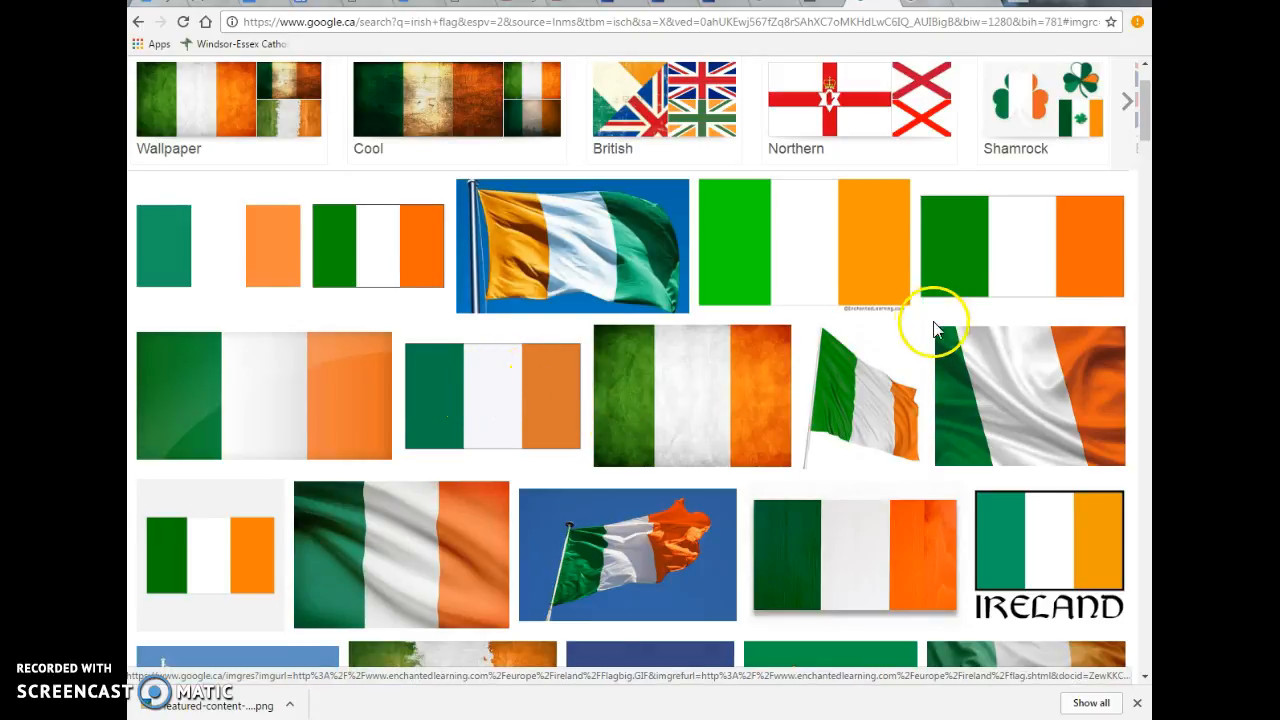
pyautogui.hotkey('alt', 'Tab')
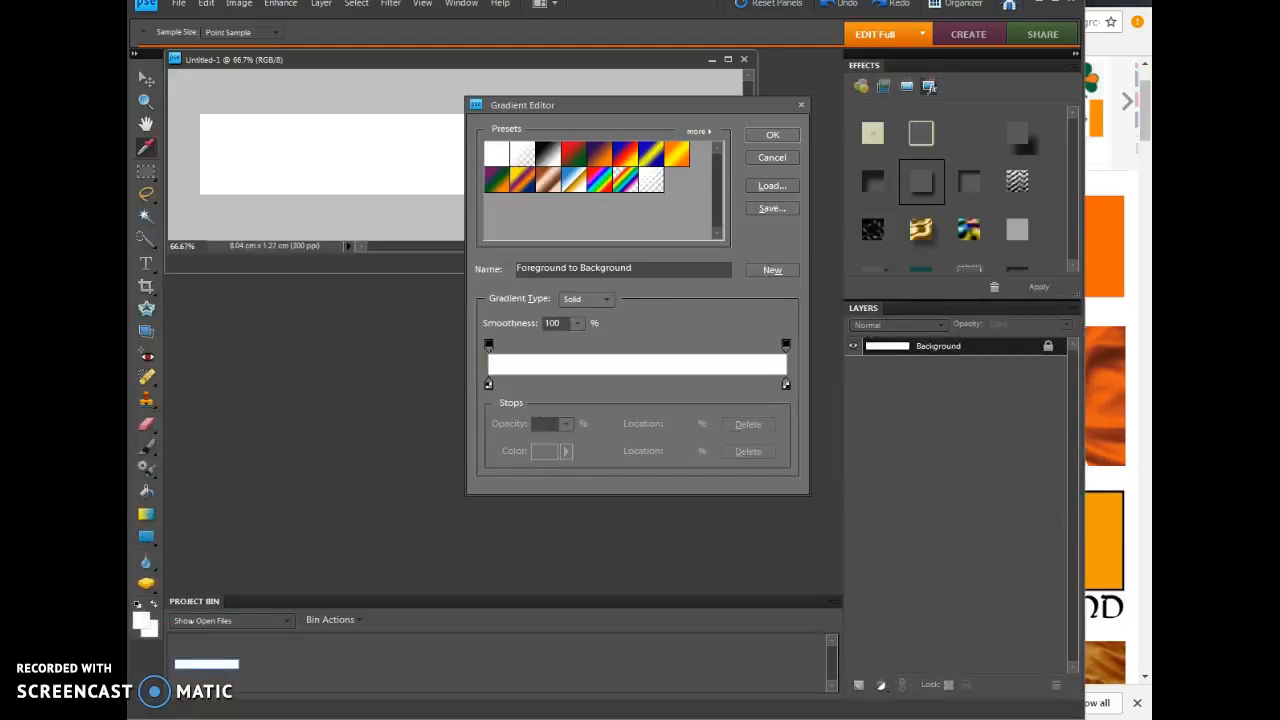
# Step: Set the colour stop at the gradient's 0% location to green 0ec227
pyautogui.click(489, 386)
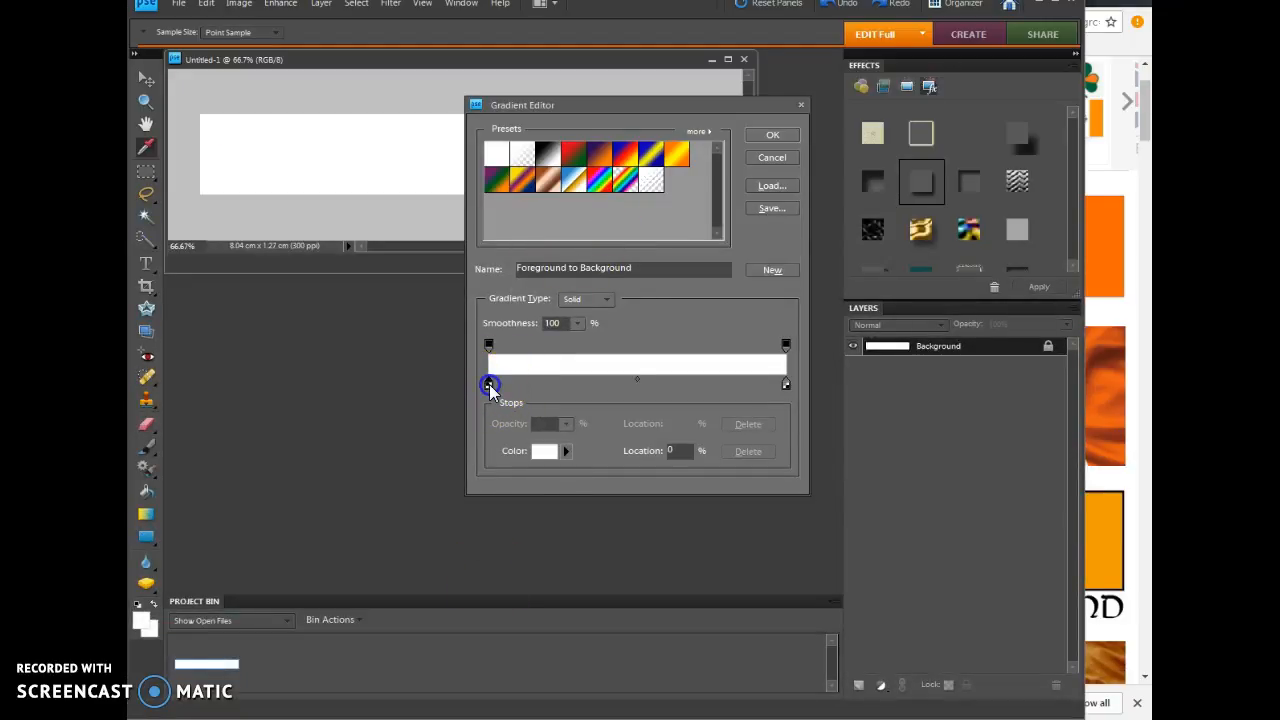
pyautogui.doubleClick(490, 388)
pyautogui.moveTo(670, 278); pyautogui.dragTo(670, 340)
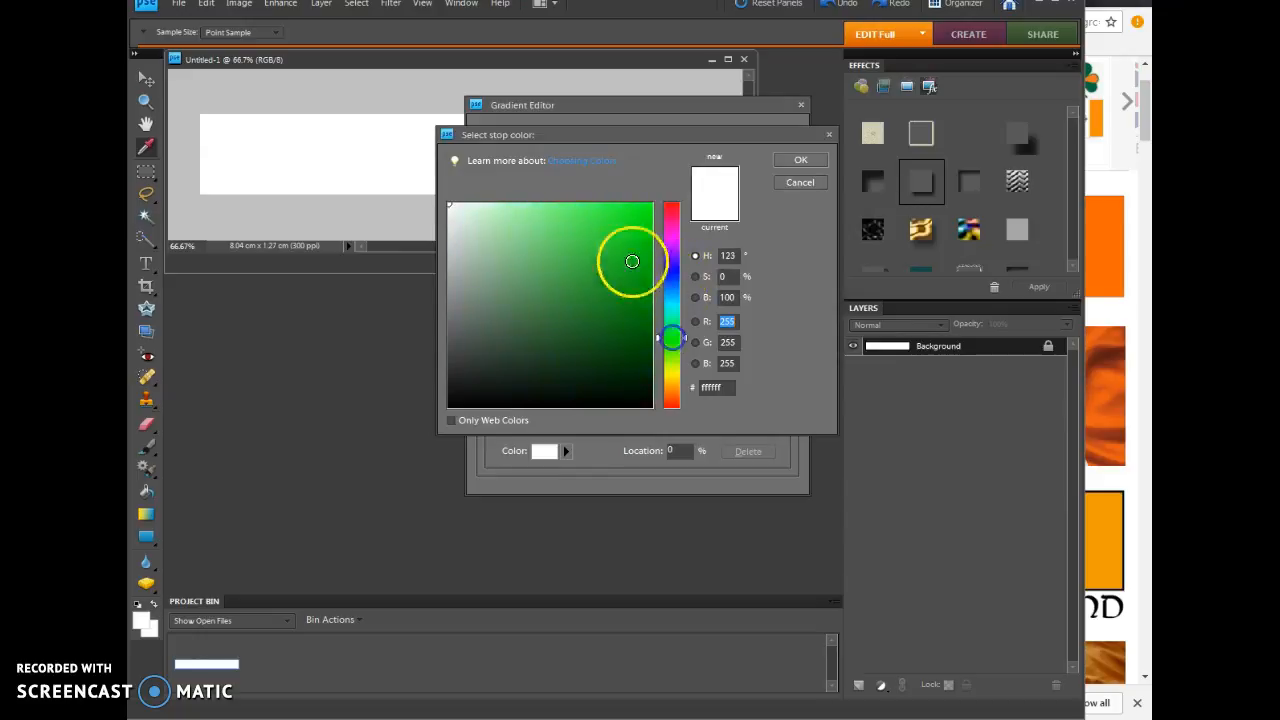
pyautogui.moveTo(631, 260); pyautogui.dragTo(664, 189)
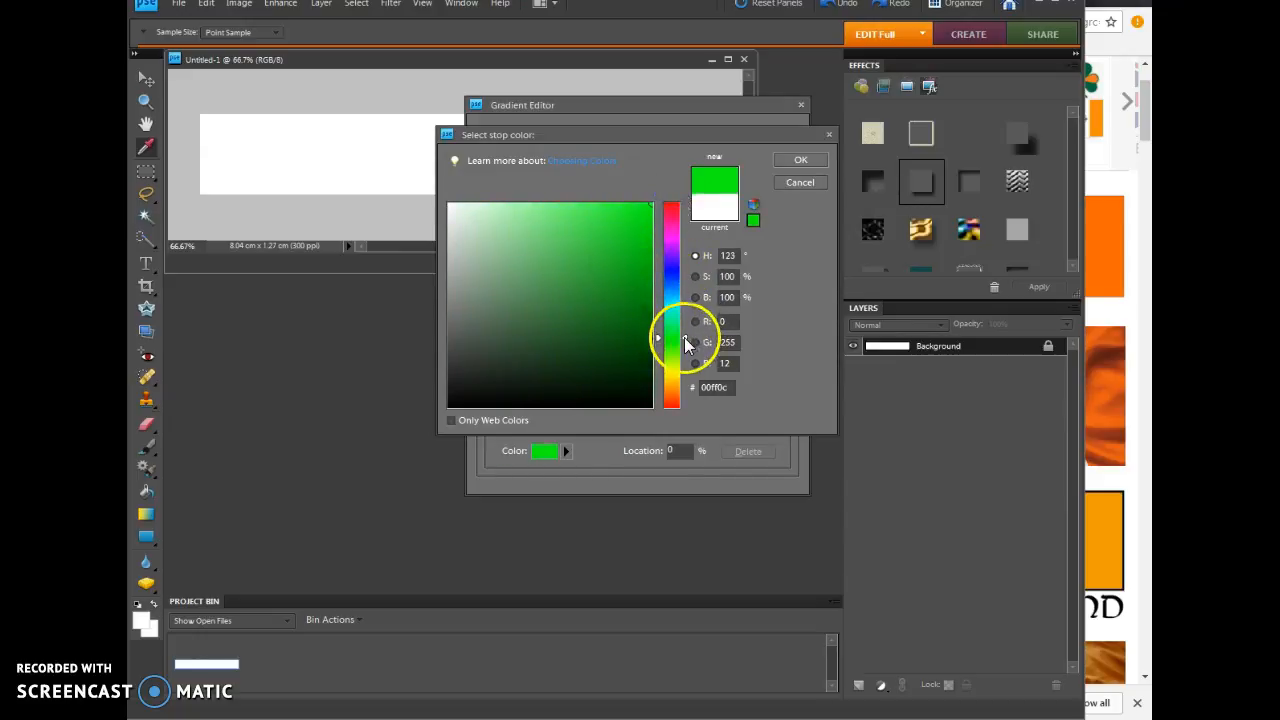
pyautogui.click(641, 258)
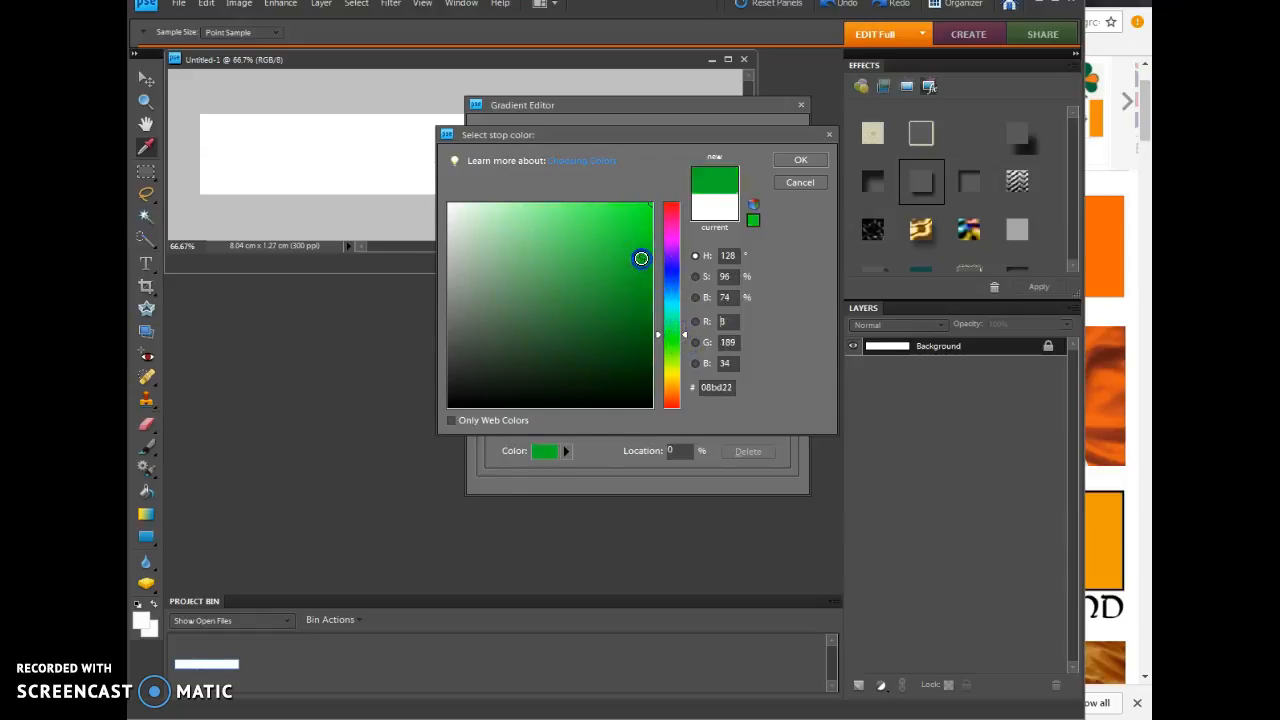
pyautogui.click(806, 159)
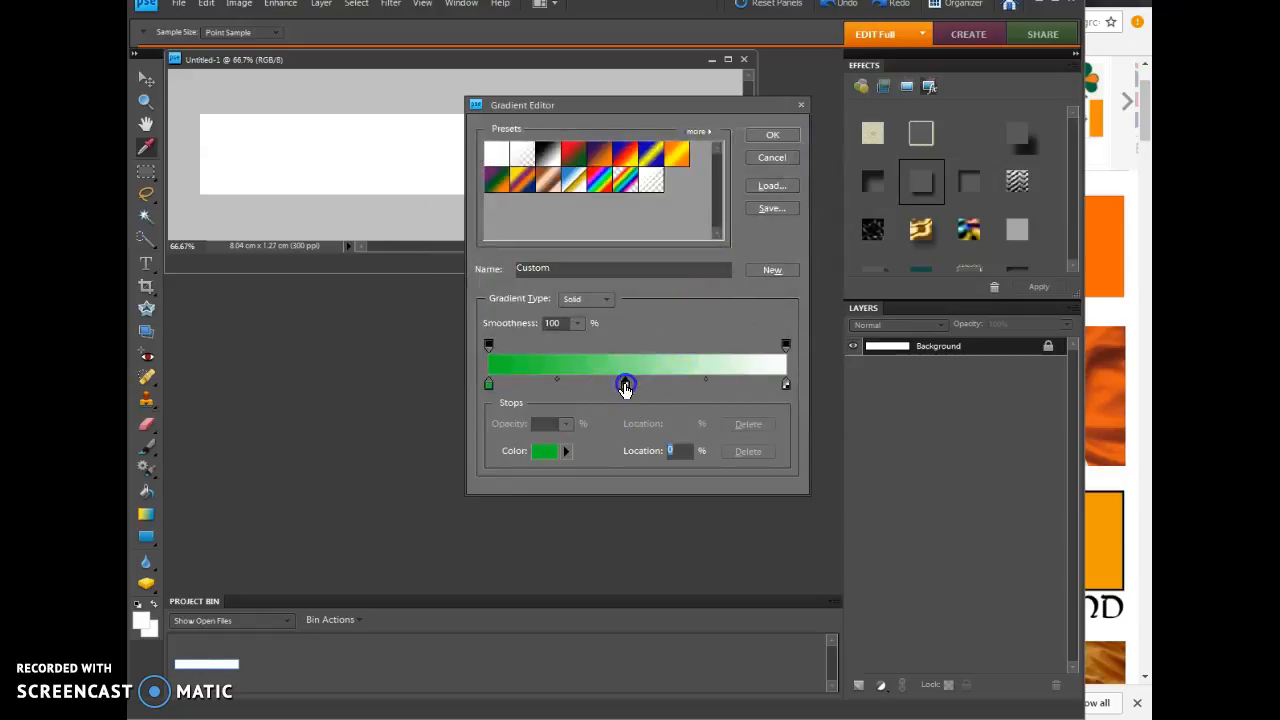
# Step: Add a white colour stop at the 46% location of the gradient
pyautogui.click(625, 385)
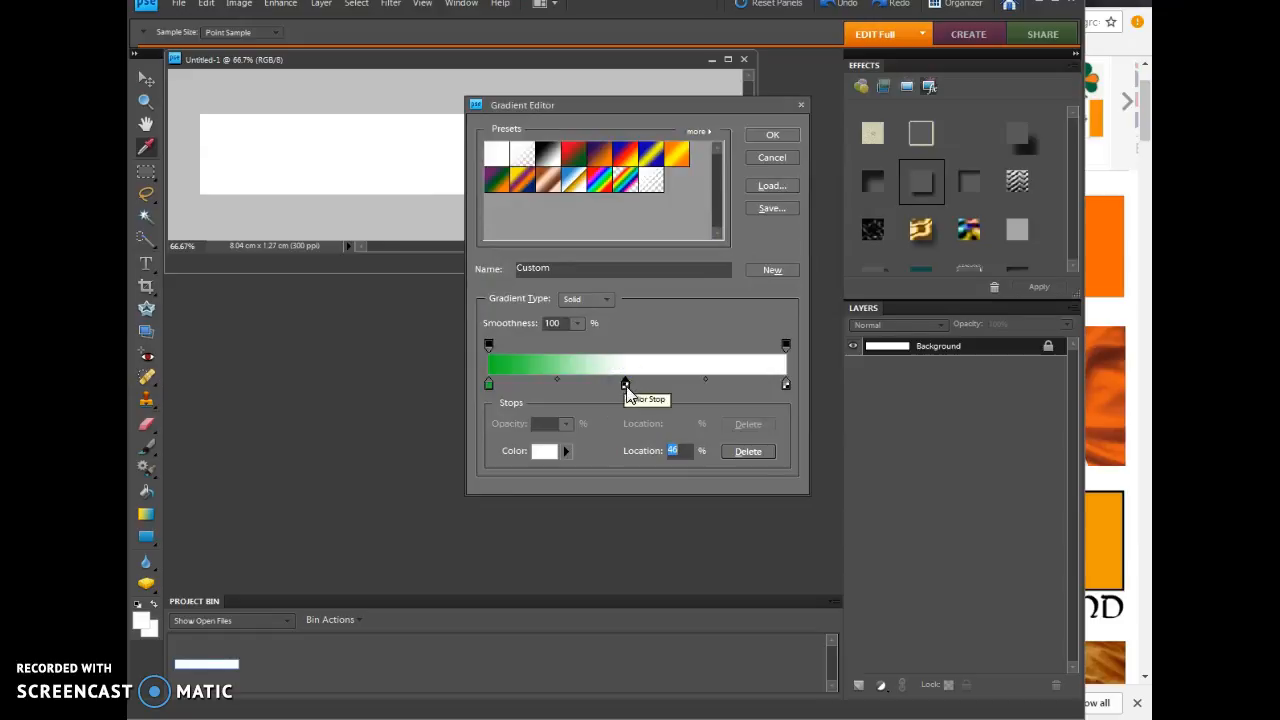
pyautogui.doubleClick(625, 385)
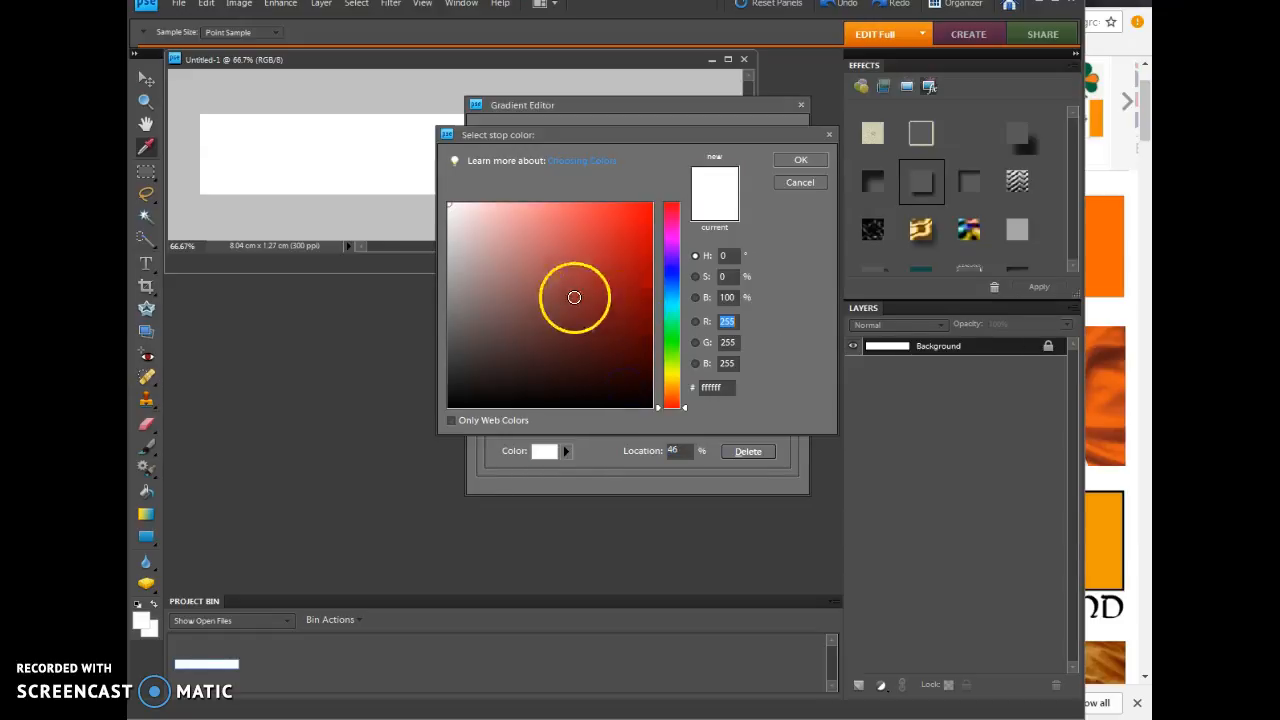
pyautogui.click(800, 182)
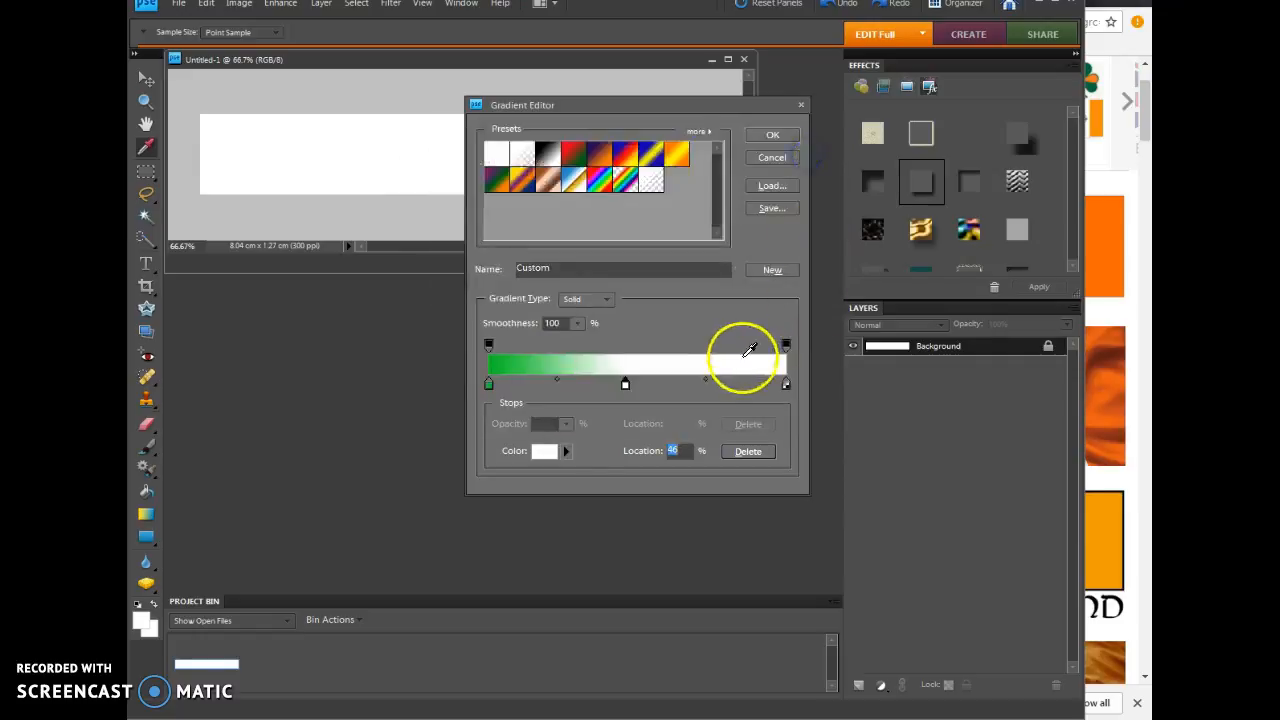
# Step: Set the gradient's 100% colour stop to orange, move the white stop to 53% and accept the gradient
pyautogui.click(786, 385)
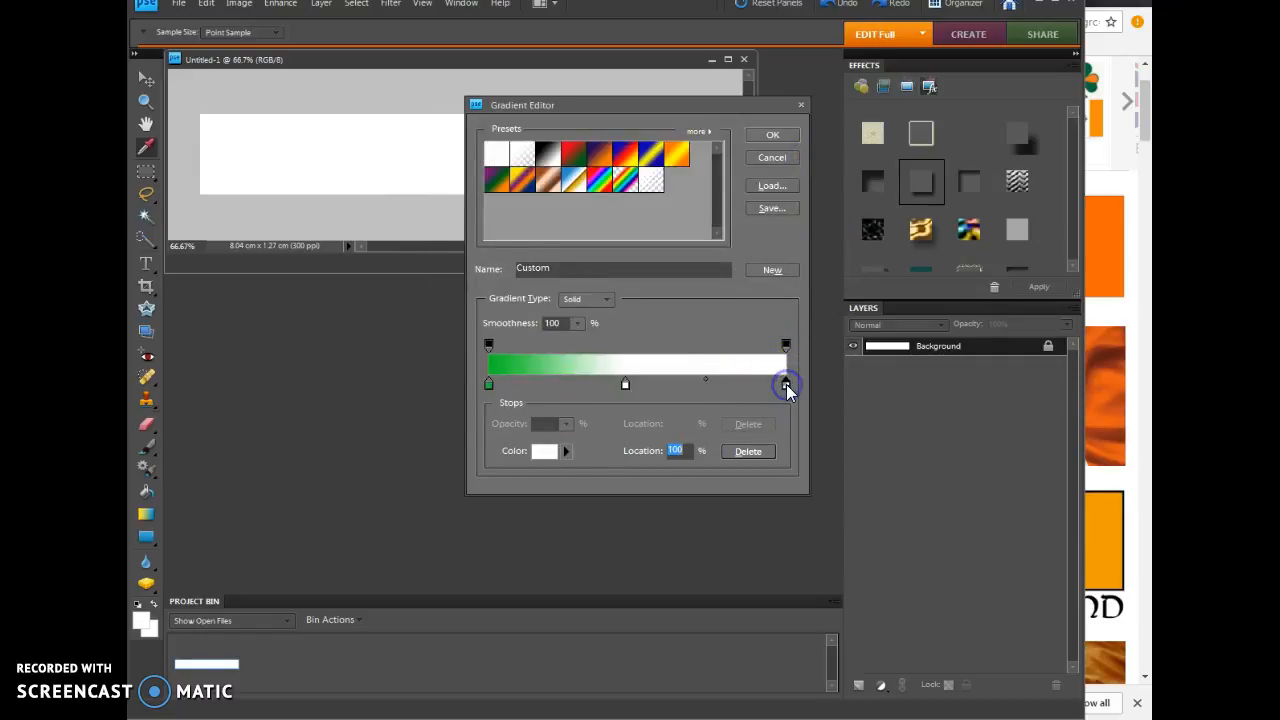
pyautogui.doubleClick(786, 385)
pyautogui.moveTo(672, 245); pyautogui.dragTo(685, 395)
pyautogui.click(606, 219)
pyautogui.click(800, 160)
pyautogui.click(625, 386)
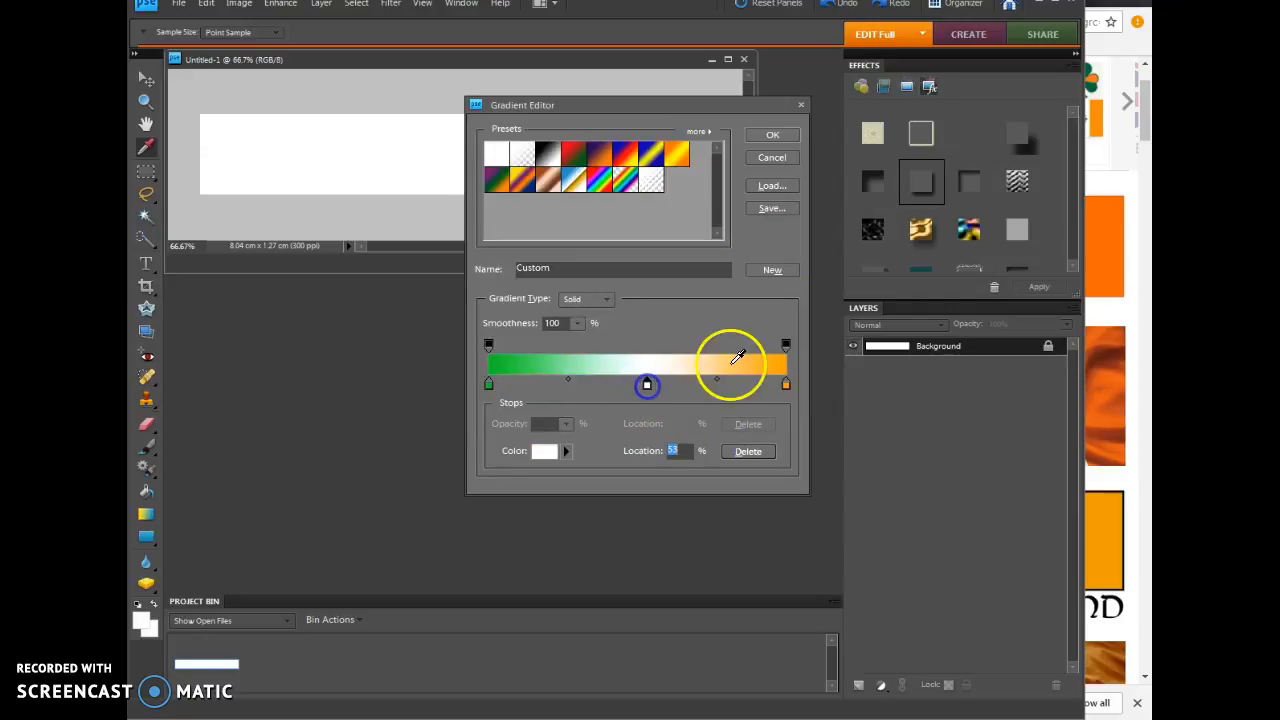
pyautogui.click(772, 137)
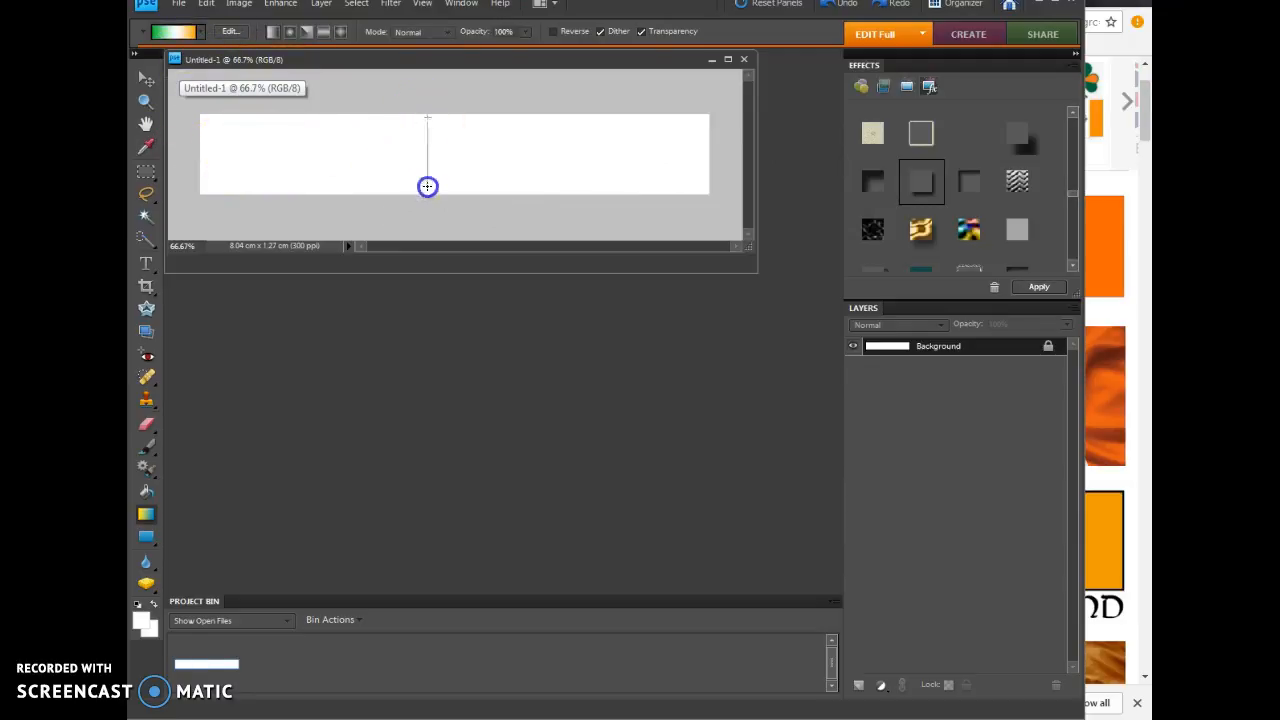
# Step: Fill the banner with the gradient, trying different directions and lengths, ending with a horizontal one from the left edge to about 70% across
pyautogui.moveTo(428, 195); pyautogui.dragTo(428, 195)
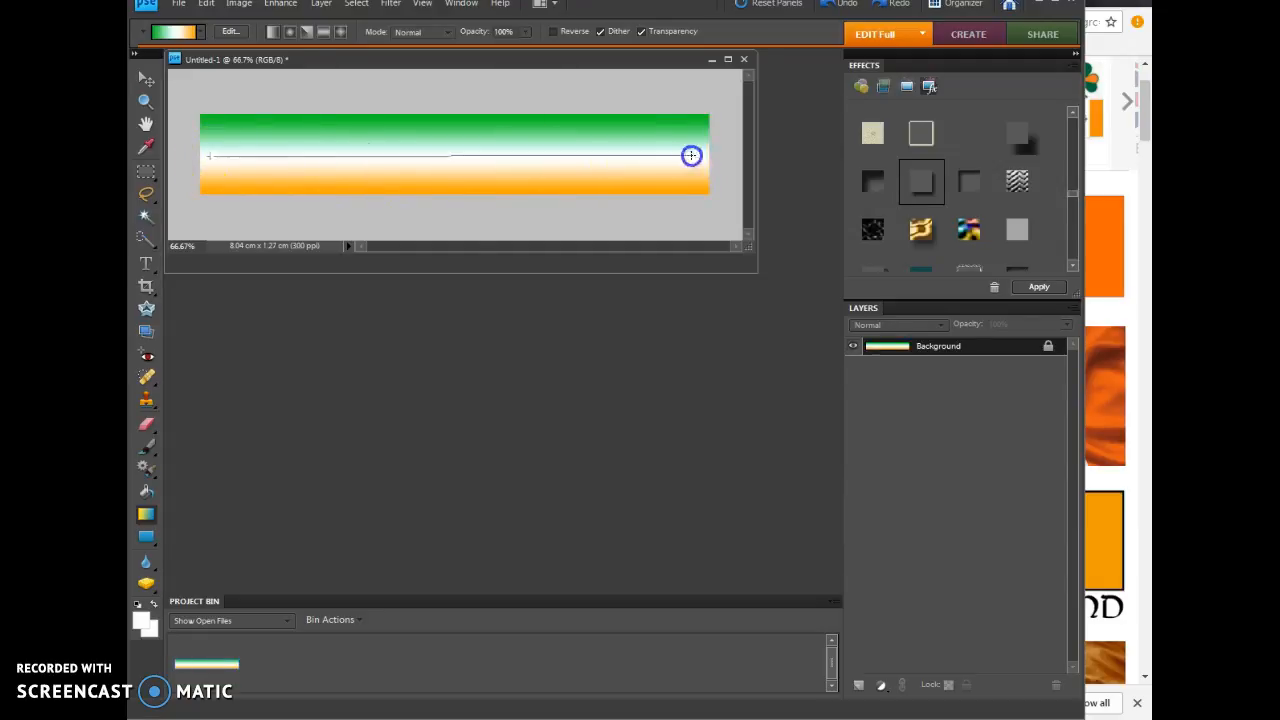
pyautogui.moveTo(700, 137); pyautogui.dragTo(735, 125)
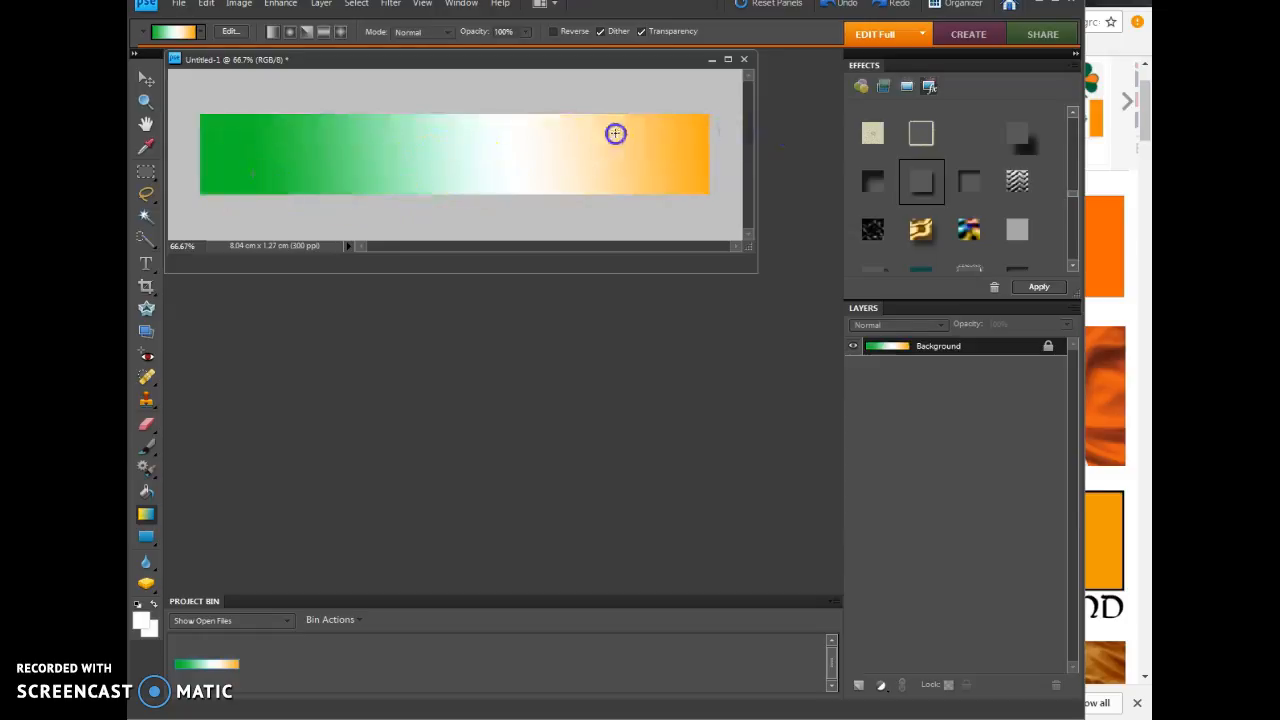
pyautogui.moveTo(615, 133); pyautogui.dragTo(627, 125)
pyautogui.moveTo(212, 155); pyautogui.dragTo(701, 155)
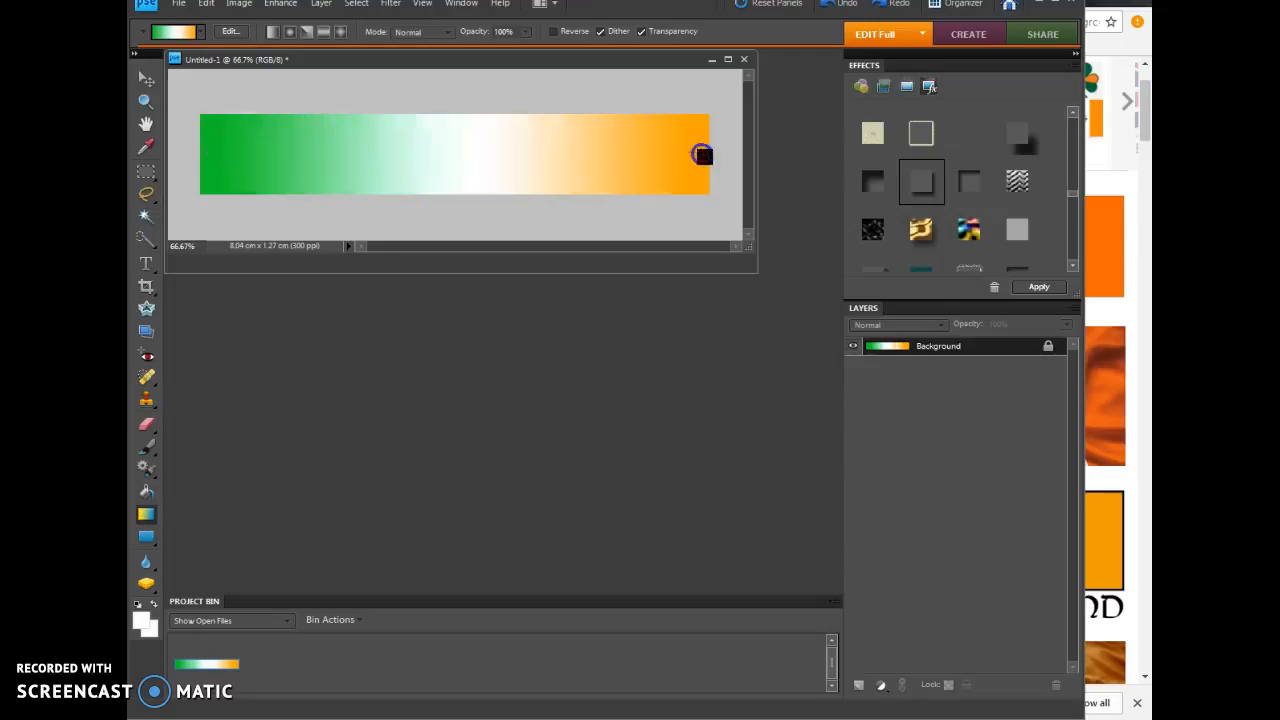
pyautogui.moveTo(212, 154); pyautogui.dragTo(563, 152)
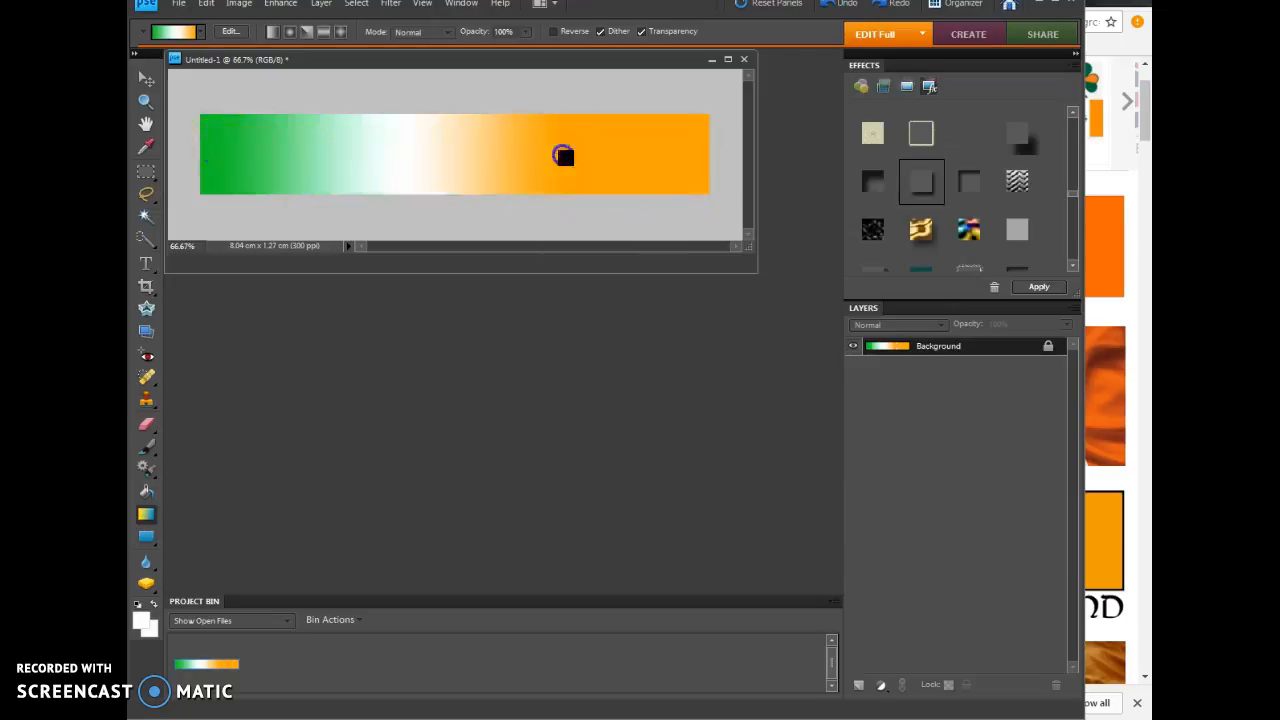
# Step: Redraw the green-white-orange gradient horizontally across the full width of the banner, from its left edge to its right edge
pyautogui.moveTo(257, 162); pyautogui.dragTo(574, 157)
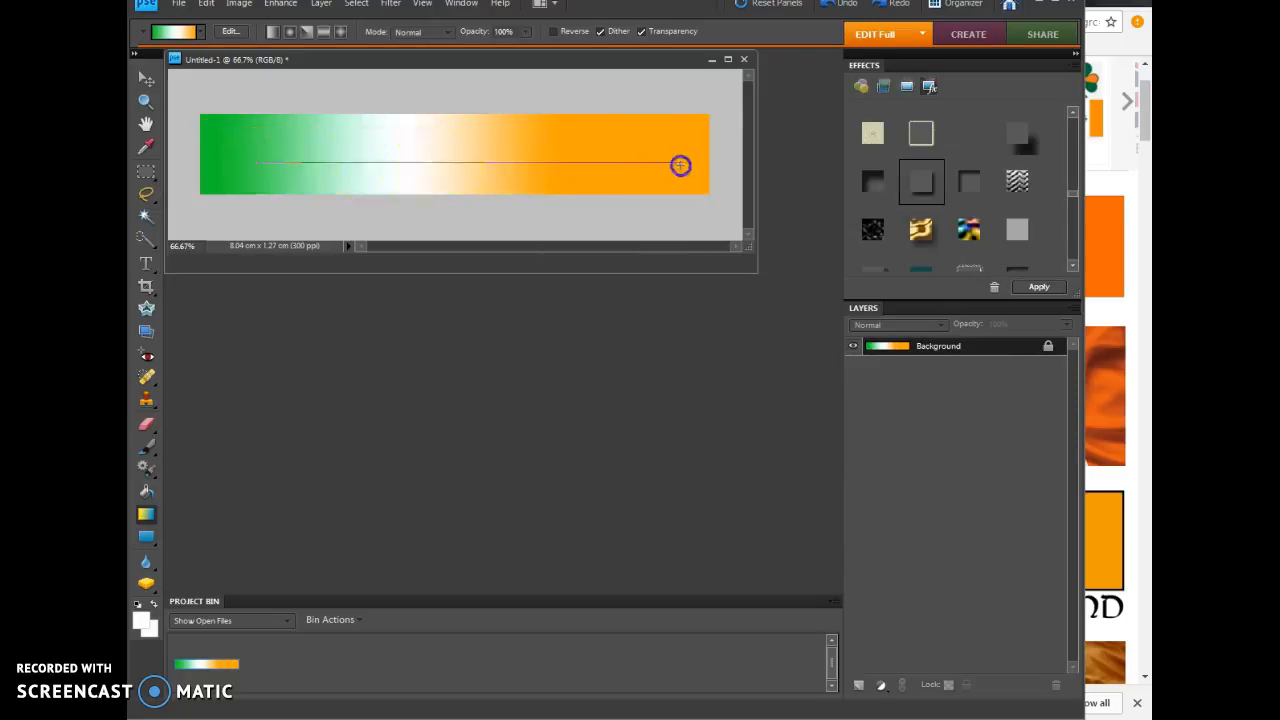
pyautogui.moveTo(680, 165); pyautogui.dragTo(688, 165)
pyautogui.moveTo(206, 159); pyautogui.dragTo(705, 155)
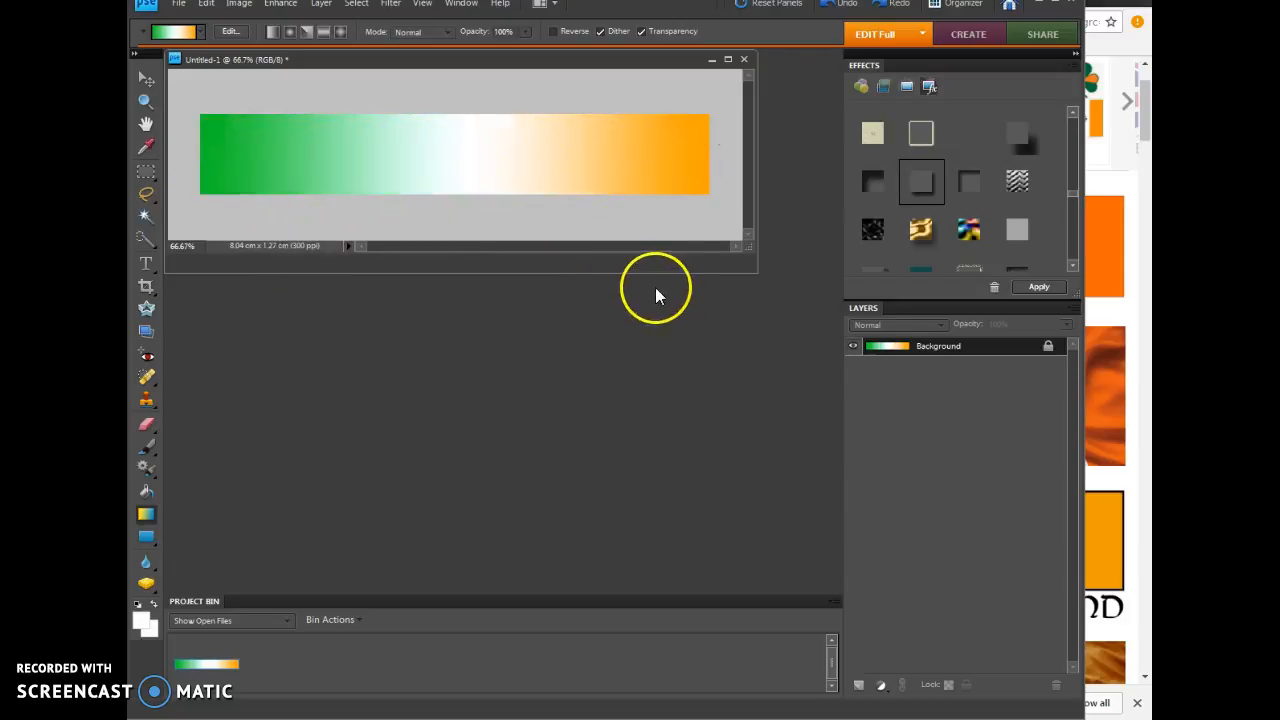
# Step: Switch to the browser, enlarge the glossy Flag of Ireland image from All Flags World and save it to the Desktop
pyautogui.click(1149, 320)
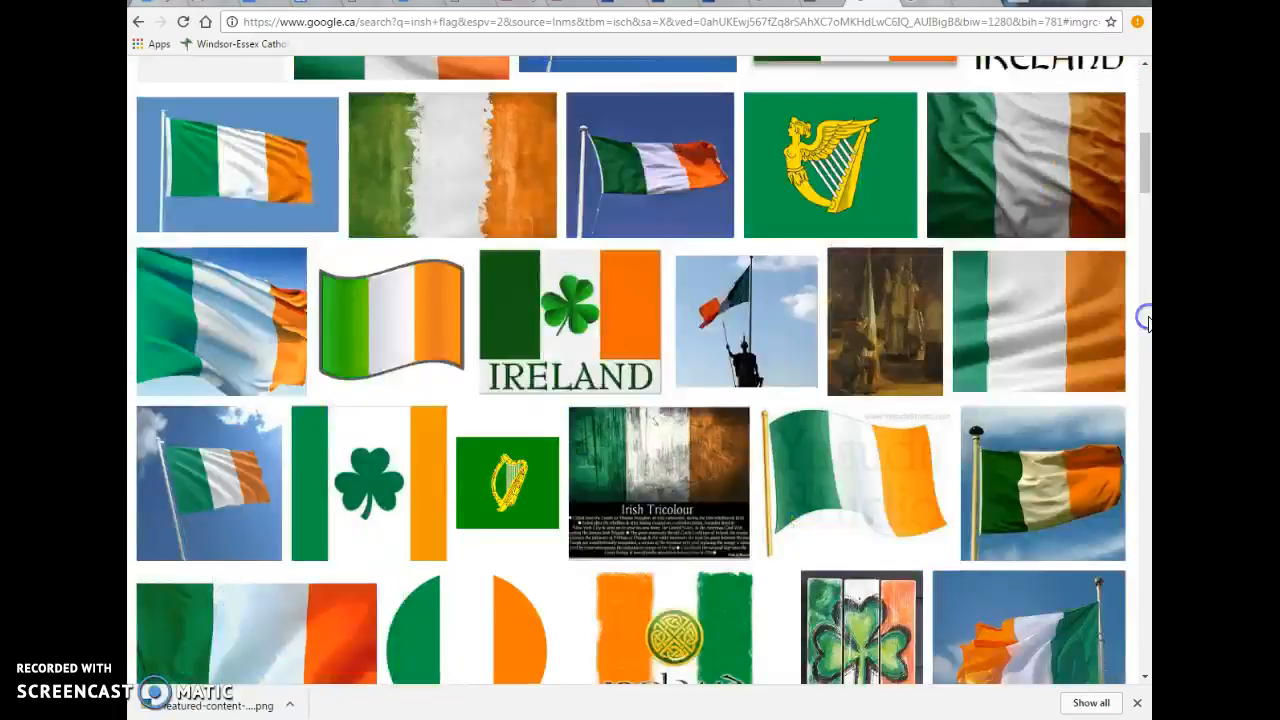
pyautogui.scroll(6, 646, 330)
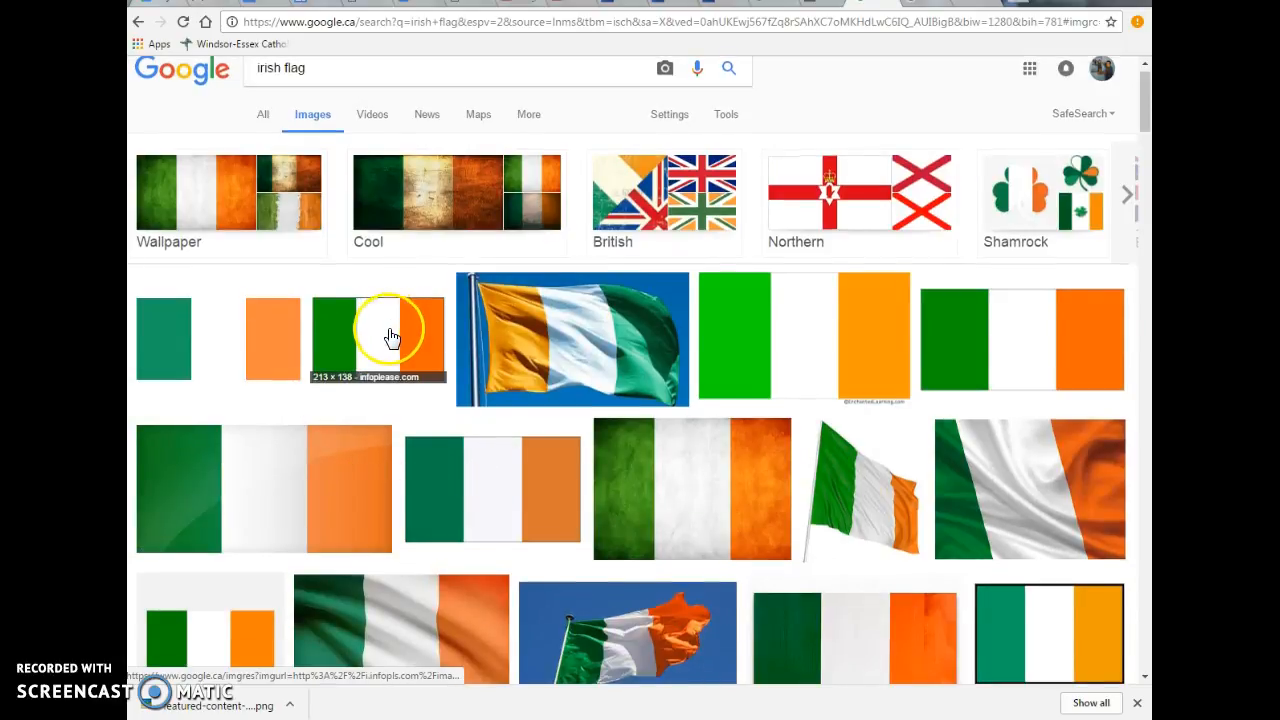
pyautogui.scroll(-3, 300, 300)
pyautogui.scroll(1, 271, 270)
pyautogui.click(271, 250)
pyautogui.rightClick(597, 412)
pyautogui.click(662, 566)
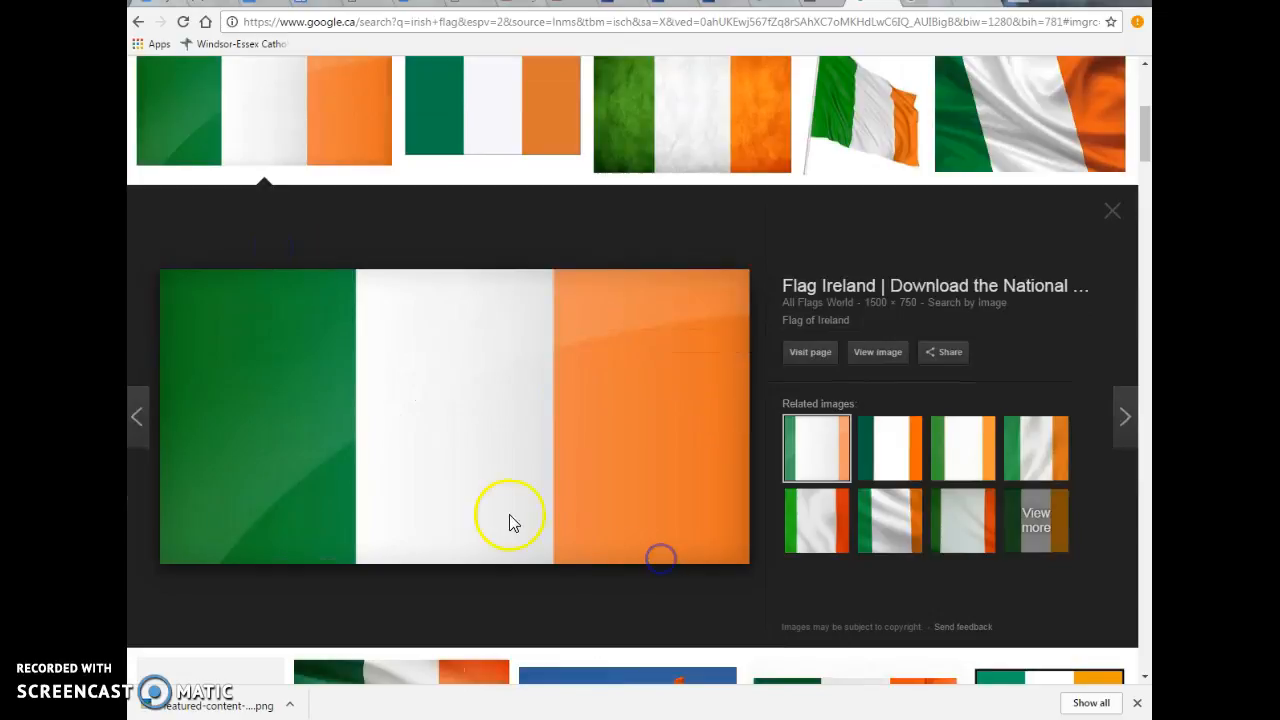
pyautogui.click(188, 93)
pyautogui.click(501, 368)
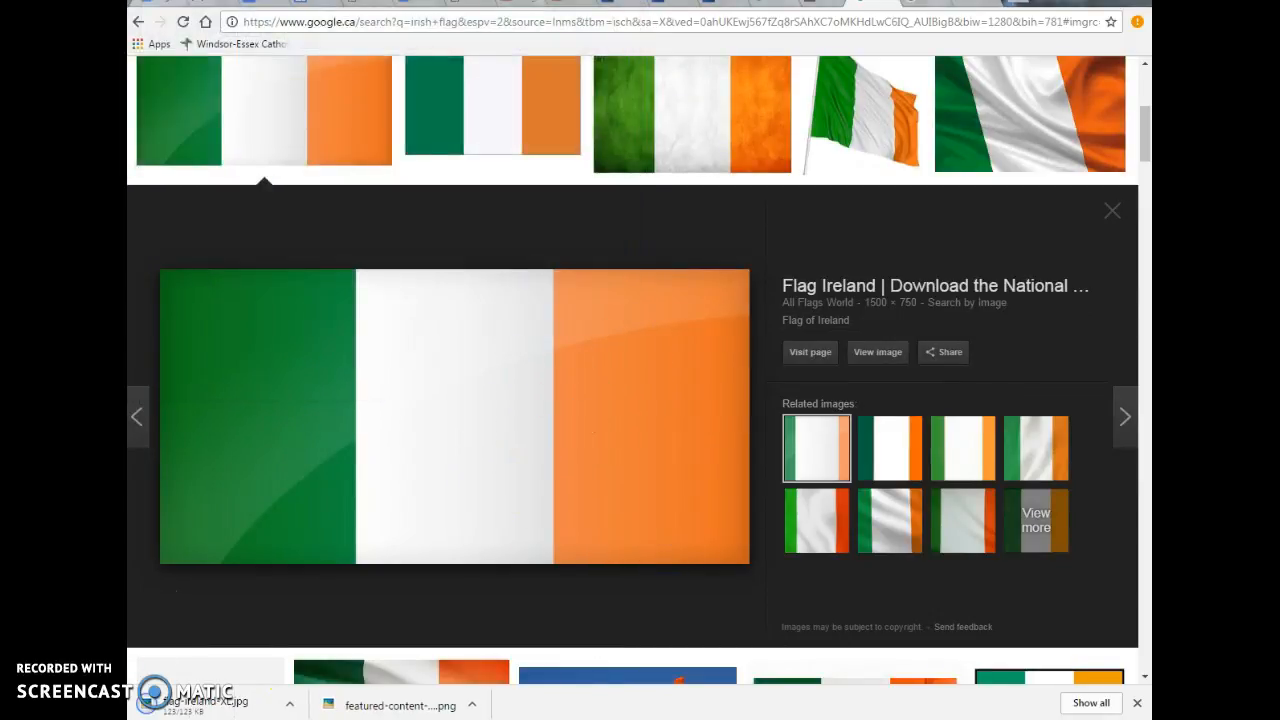
# Step: Switch back to Photoshop Elements, open flag-ireland-XL.jpg from the Desktop and move its window below the banner
pyautogui.hotkey('alt', 'Tab')
pyautogui.click(179, 6)
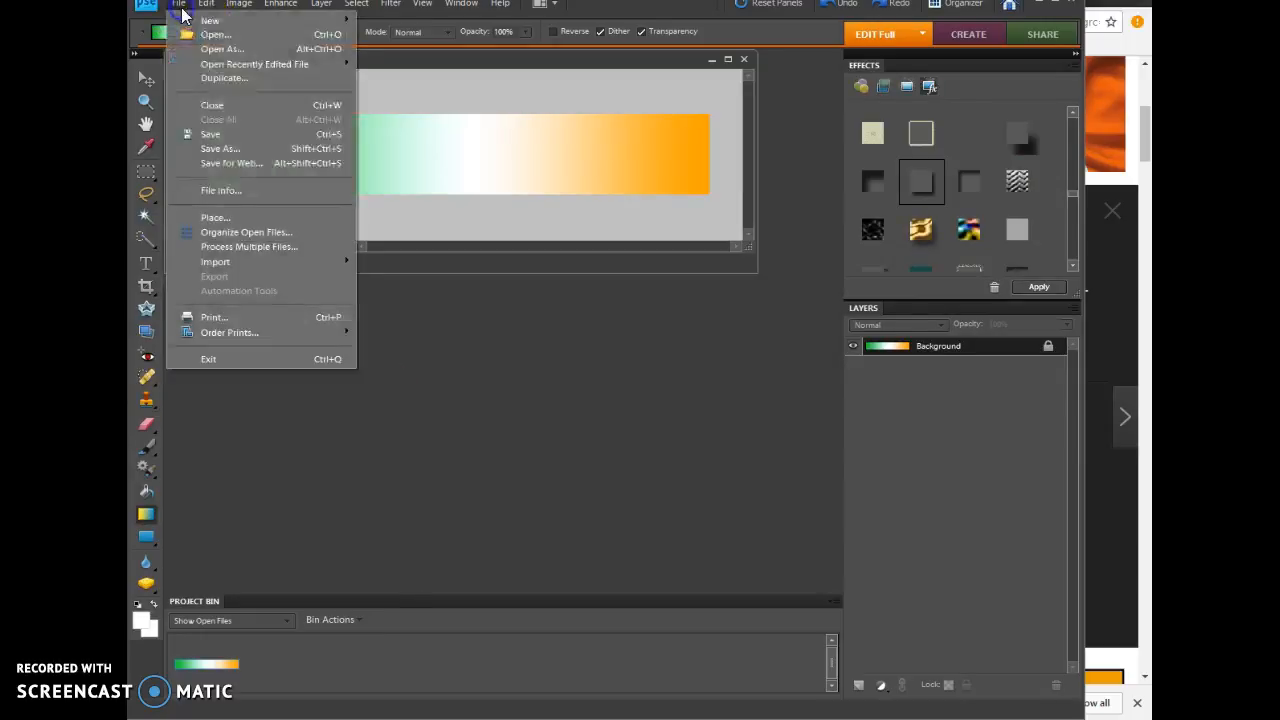
pyautogui.click(198, 34)
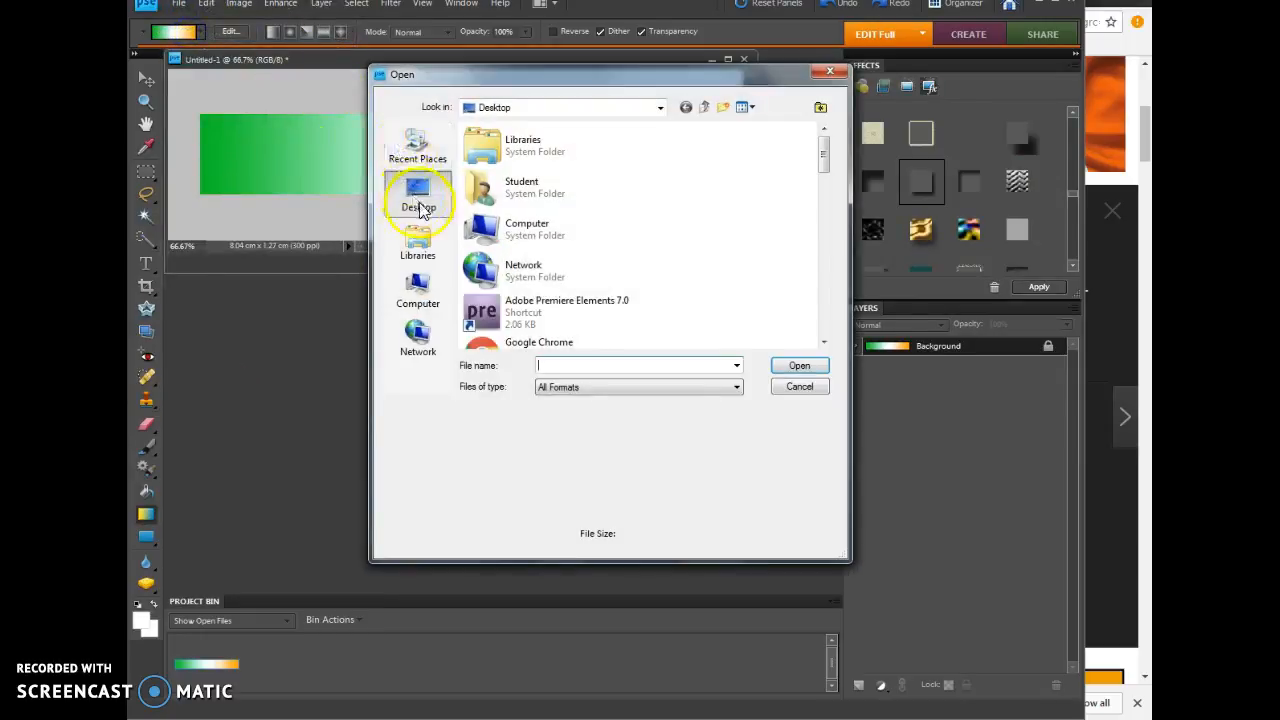
pyautogui.moveTo(823, 155); pyautogui.dragTo(823, 257)
pyautogui.click(527, 200)
pyautogui.click(780, 365)
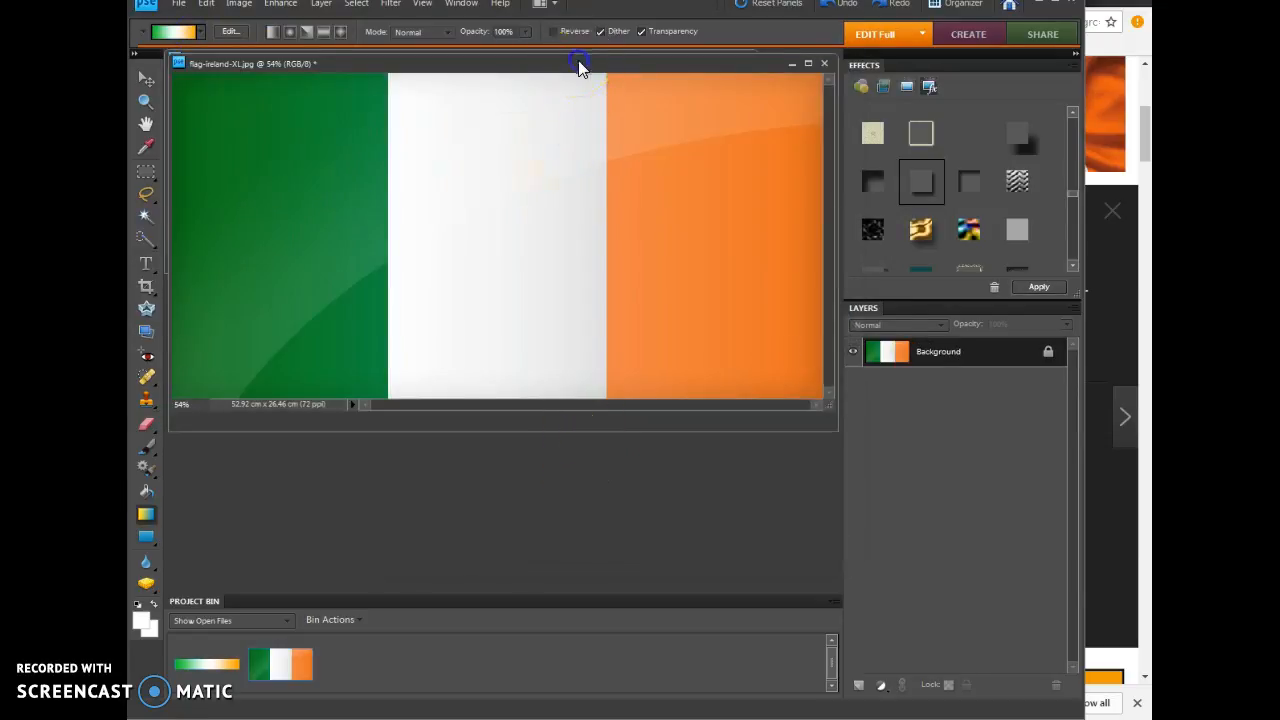
pyautogui.moveTo(578, 67); pyautogui.dragTo(577, 231)
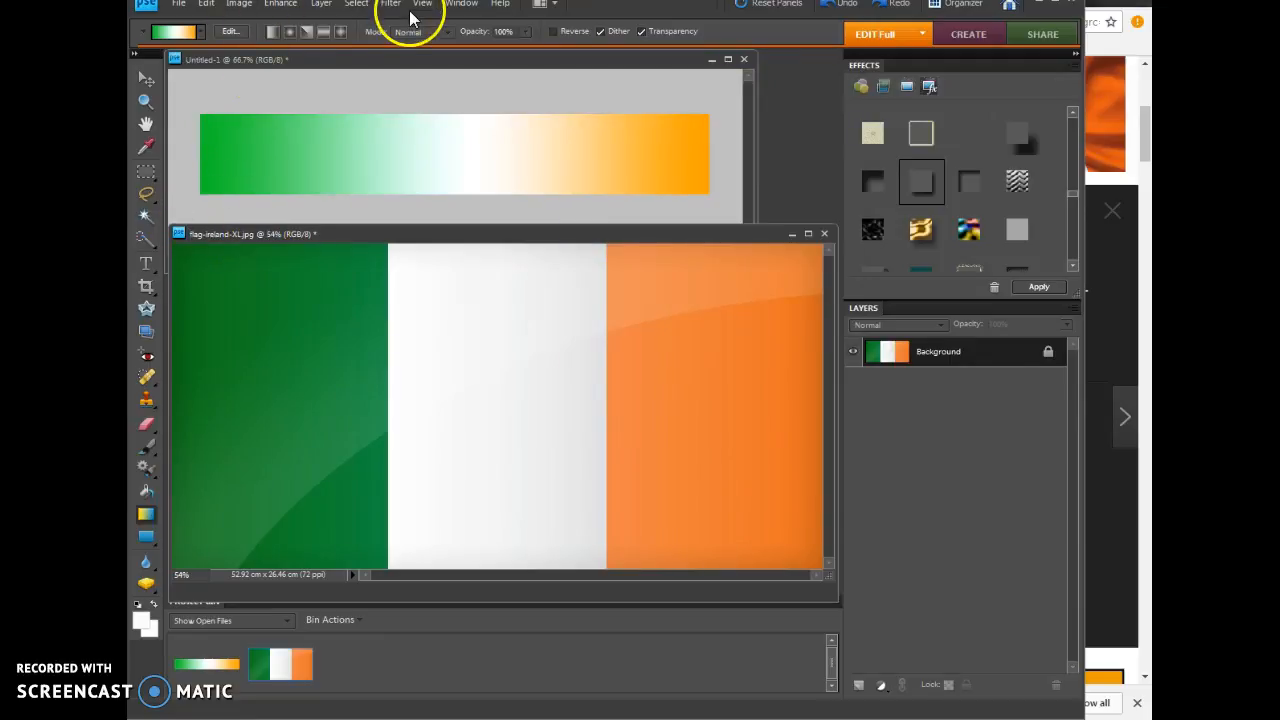
# Step: Copy the entire flag image, minimise its window and paste the flag into the banner
pyautogui.click(368, 8)
pyautogui.click(366, 20)
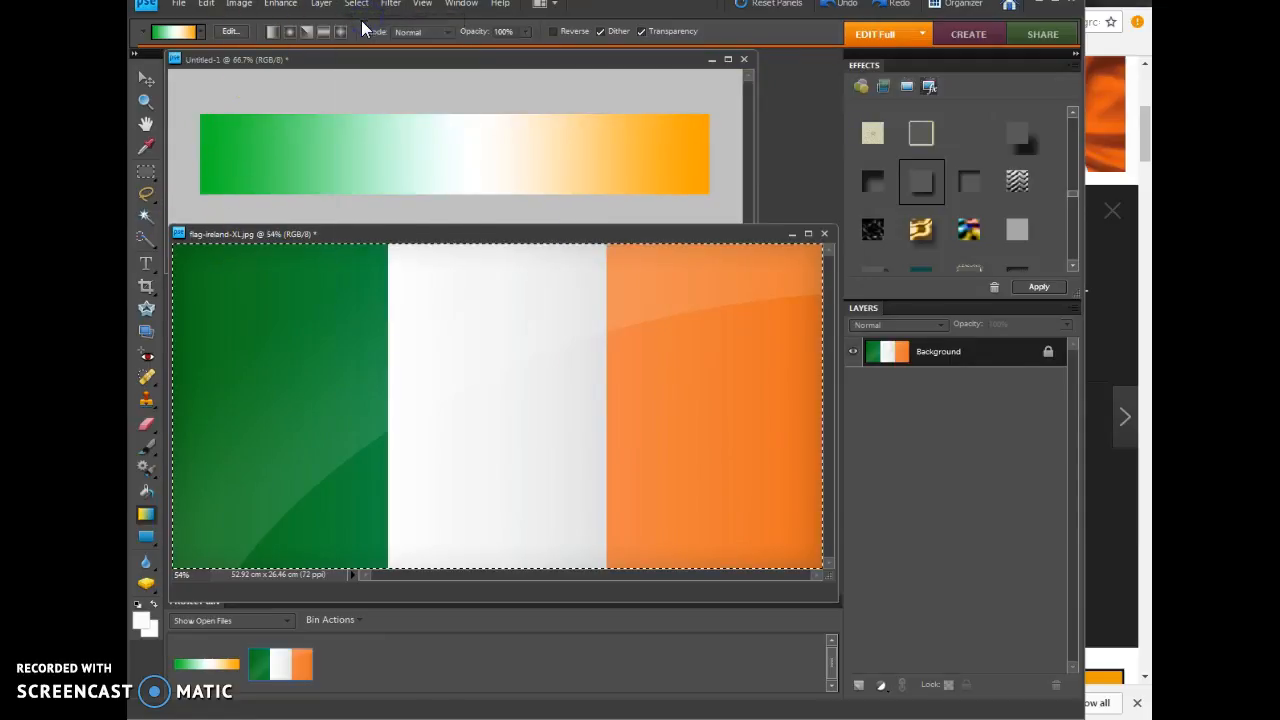
pyautogui.click(205, 8)
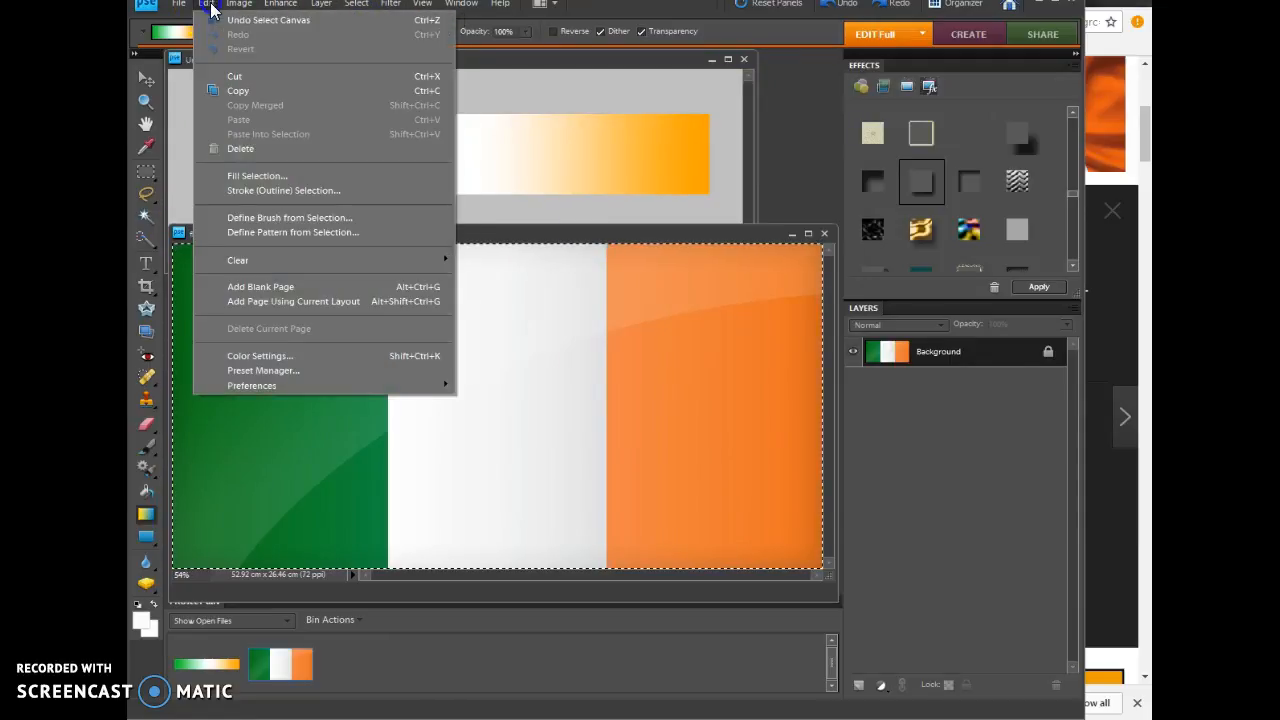
pyautogui.click(229, 92)
pyautogui.click(418, 70)
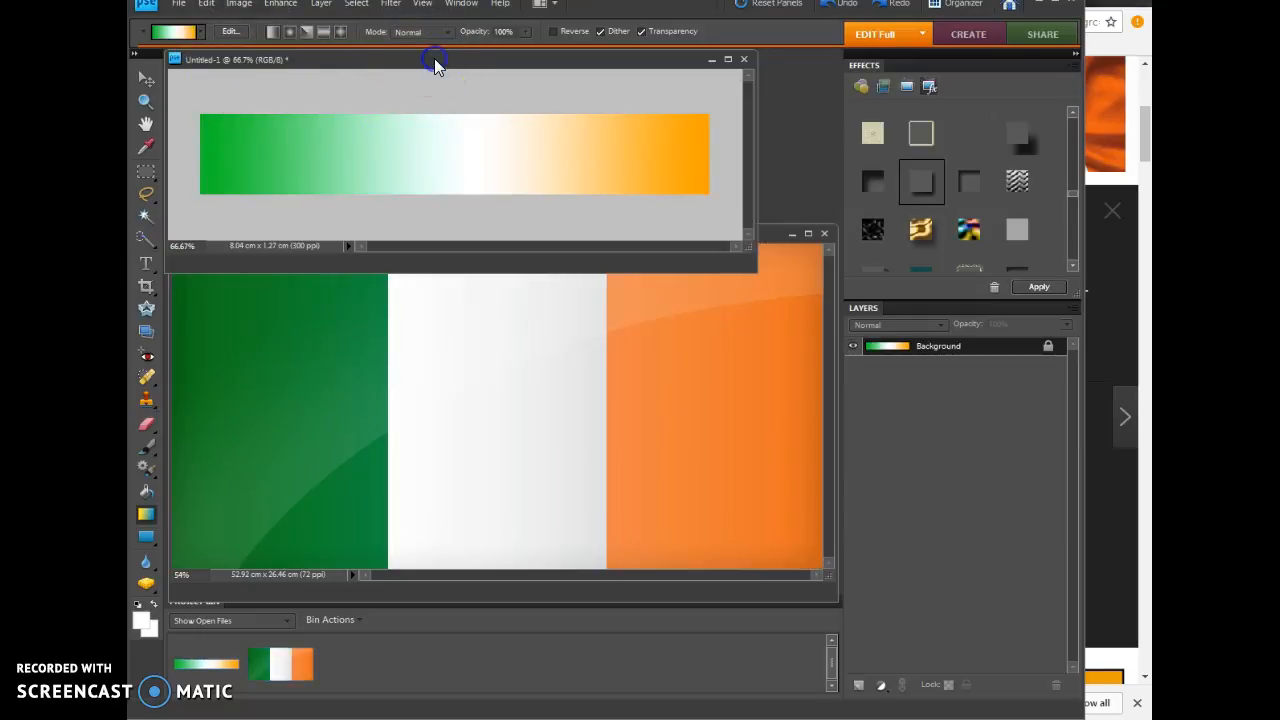
pyautogui.click(792, 234)
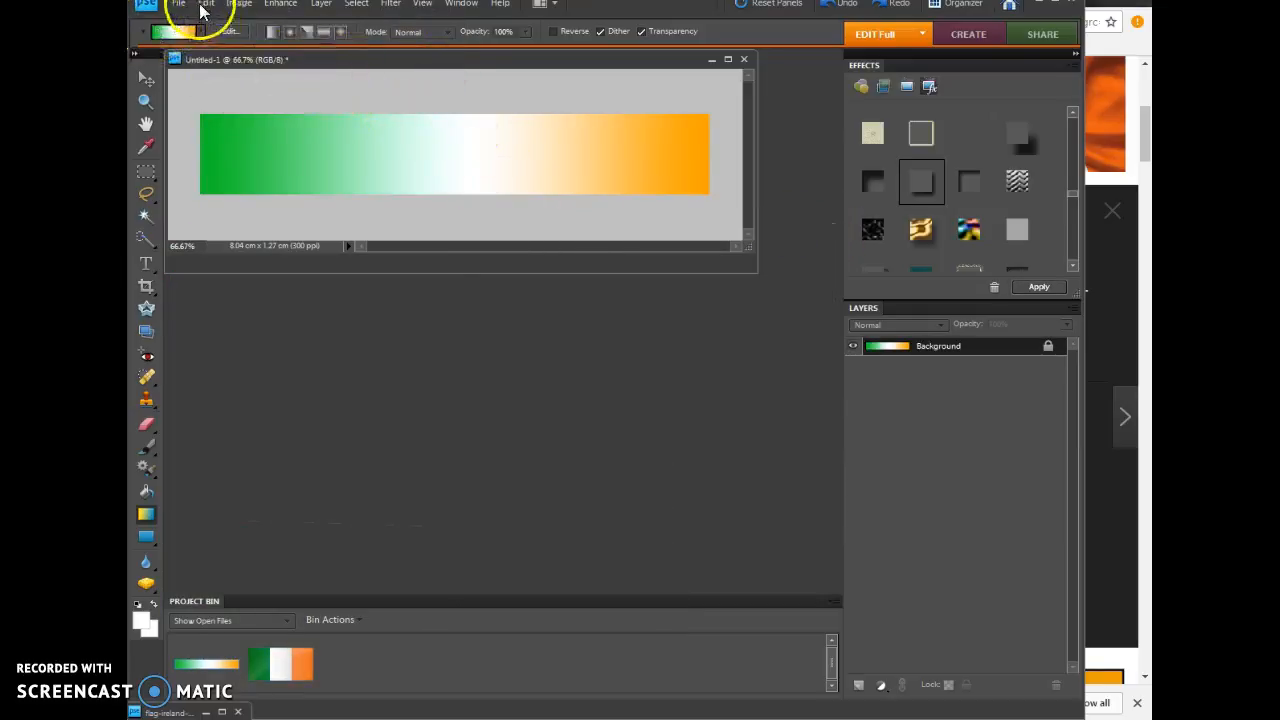
pyautogui.click(205, 6)
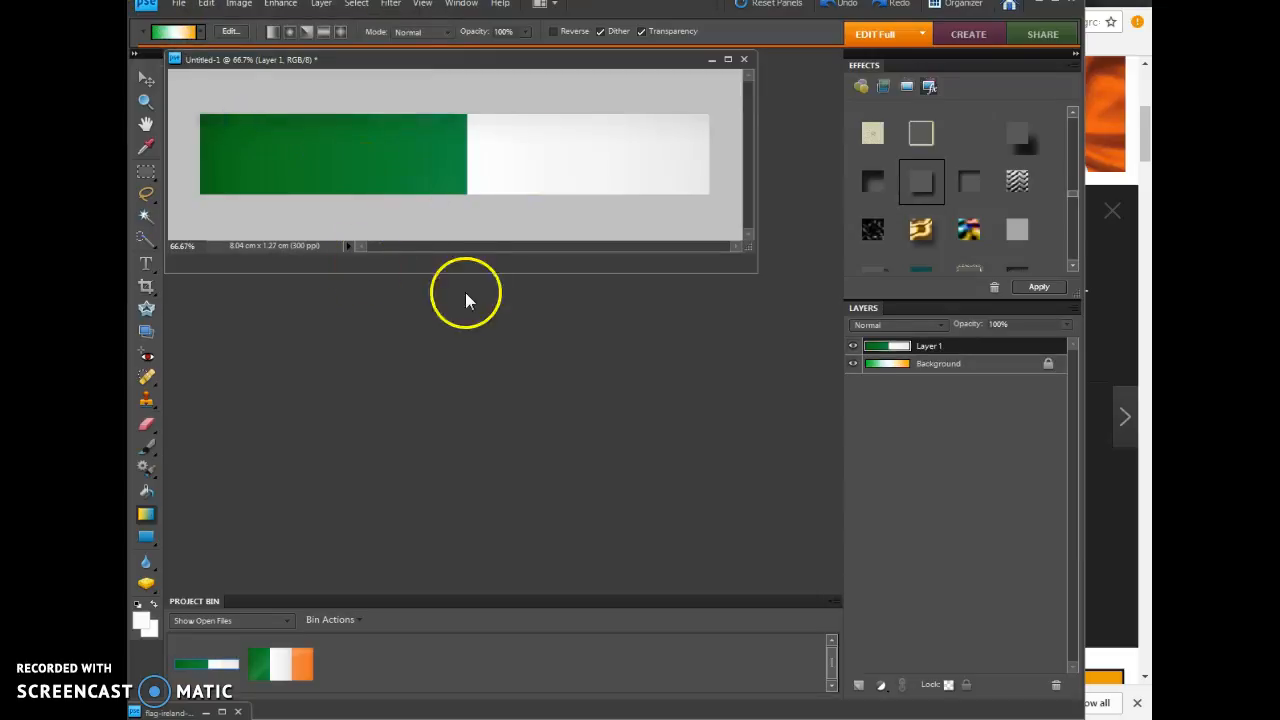
# Step: Enlarge the banner's window and scale the pasted flag to about 16.6% width and 20.3% height so it fits the banner
pyautogui.moveTo(745, 245); pyautogui.dragTo(870, 617)
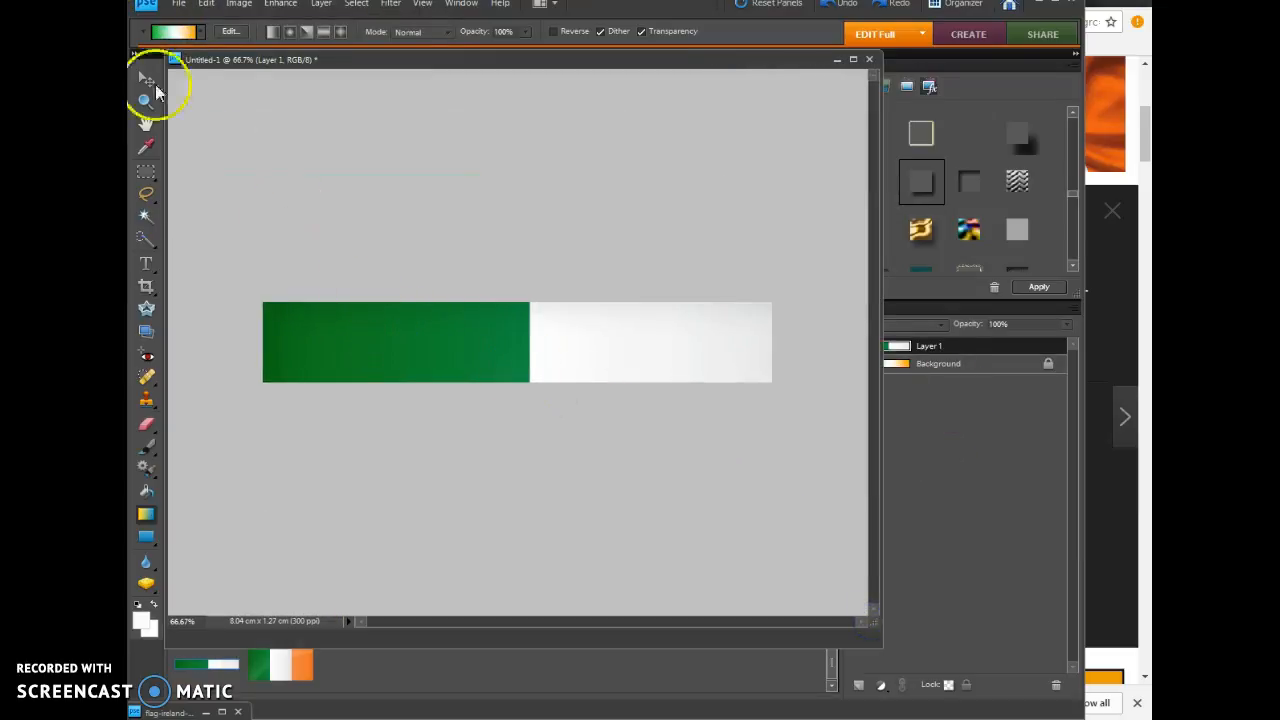
pyautogui.click(141, 86)
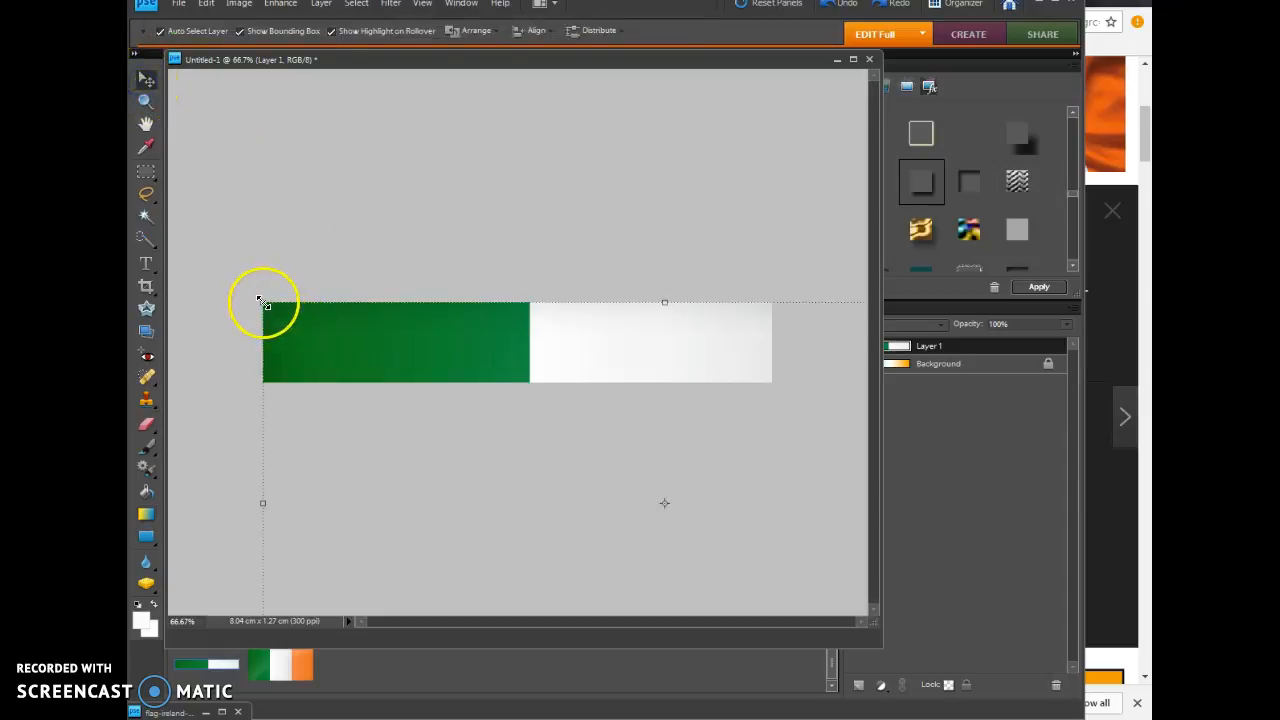
pyautogui.moveTo(261, 296); pyautogui.dragTo(444, 462)
pyautogui.moveTo(608, 511); pyautogui.dragTo(418, 260)
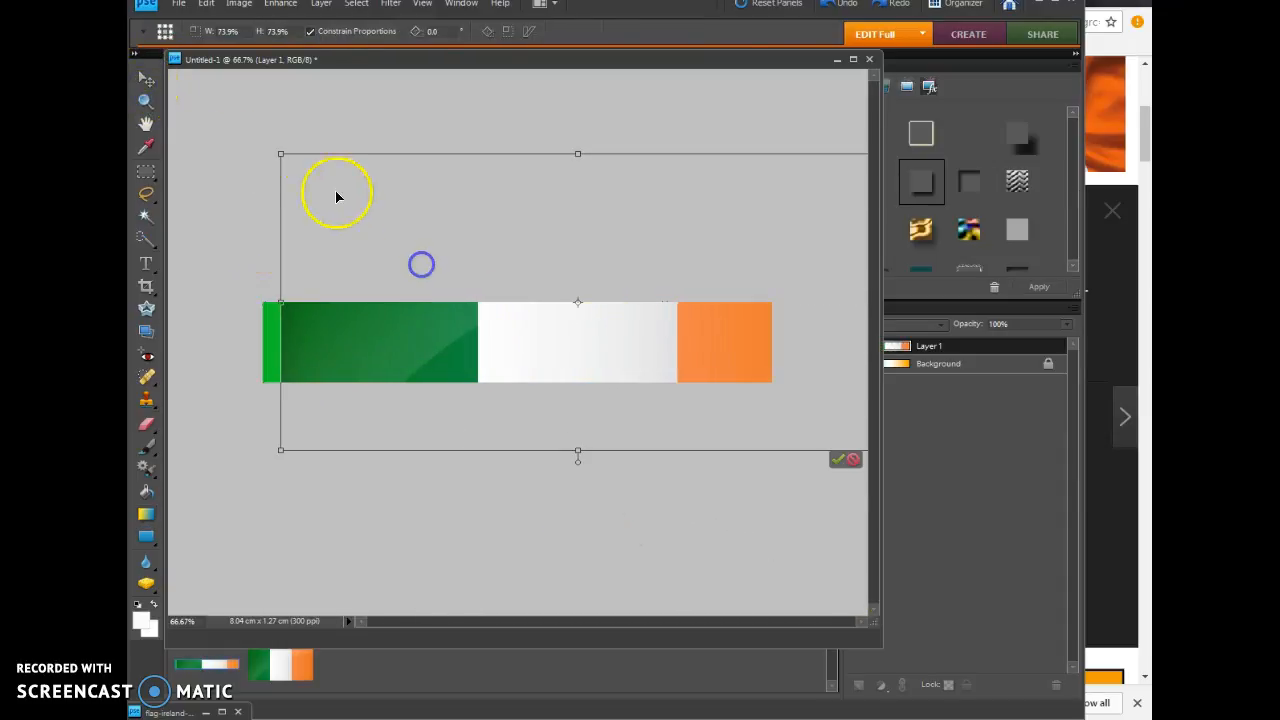
pyautogui.moveTo(279, 151); pyautogui.dragTo(586, 426)
pyautogui.moveTo(756, 384); pyautogui.dragTo(448, 306)
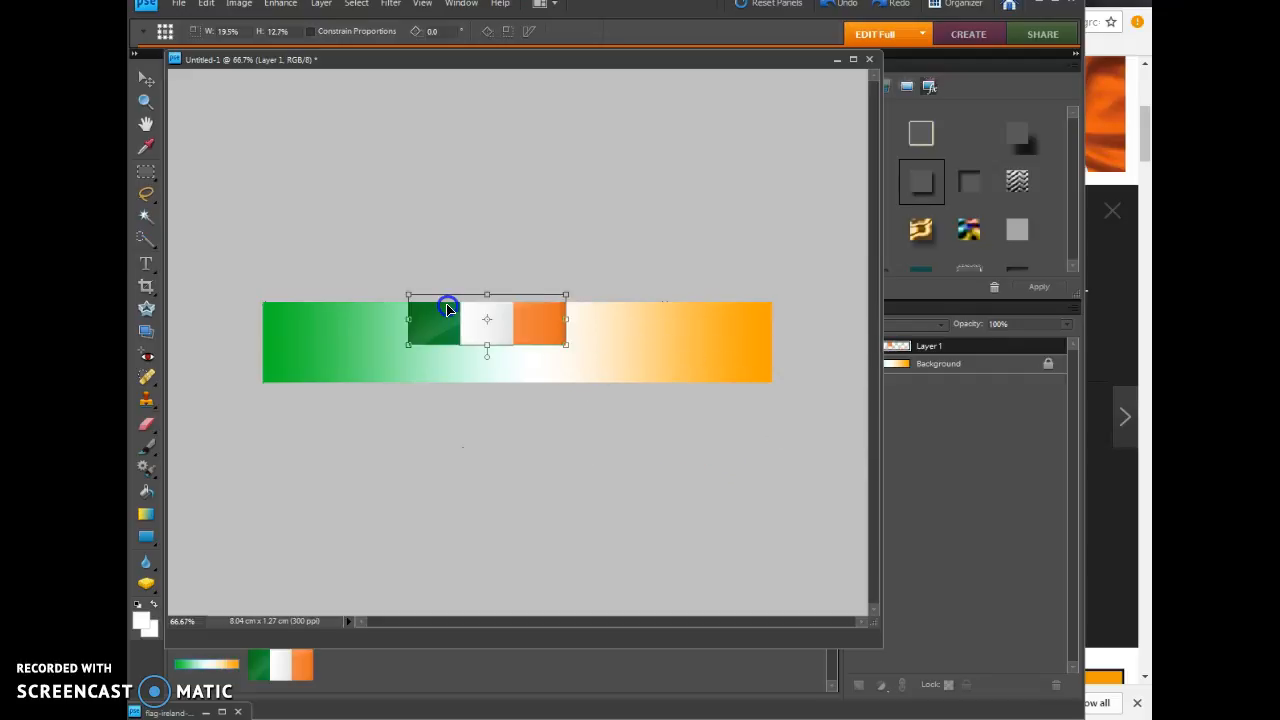
pyautogui.moveTo(487, 344); pyautogui.dragTo(487, 375)
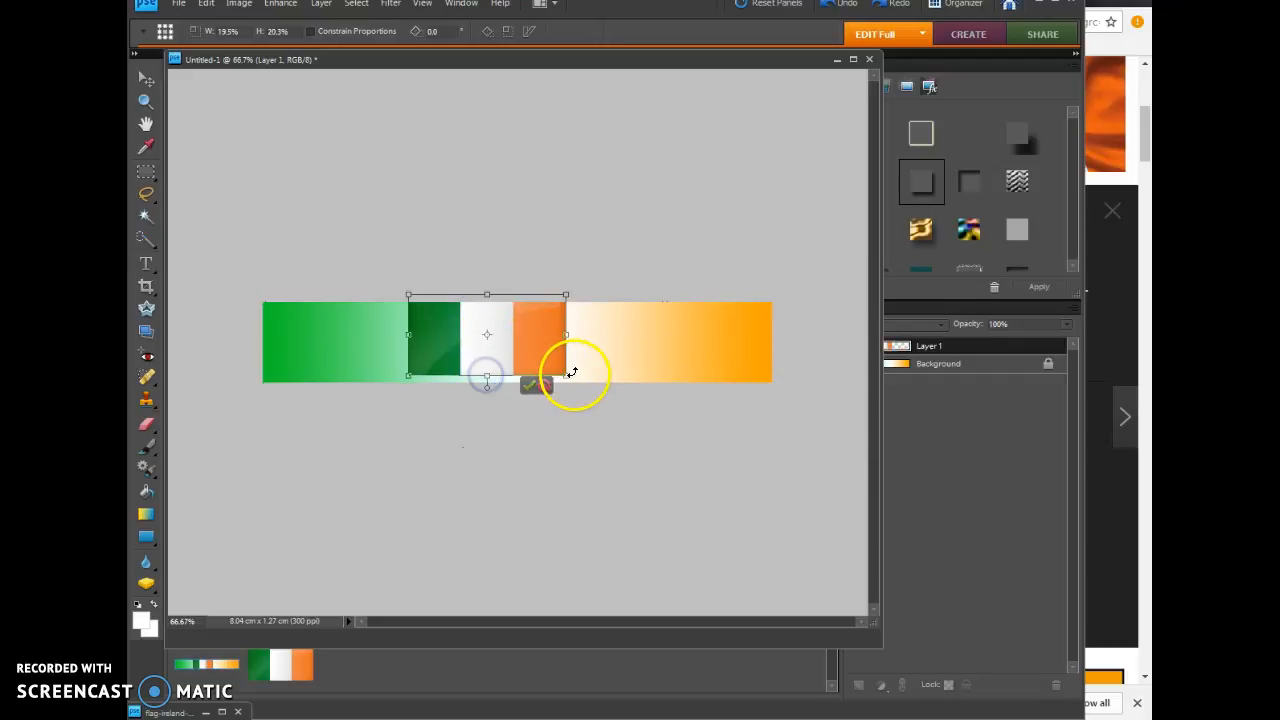
pyautogui.moveTo(566, 334); pyautogui.dragTo(543, 335)
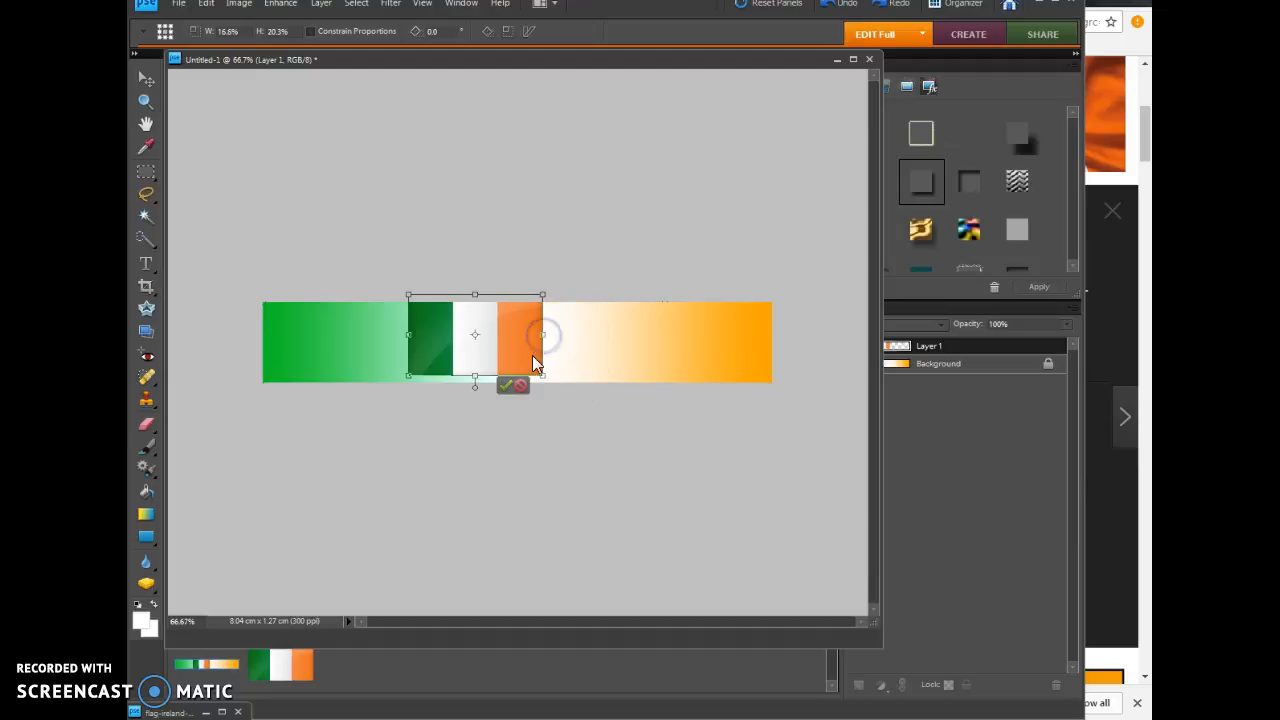
# Step: Tilt the small flag counter-clockwise, place it at the banner's green left end and accept the transformation
pyautogui.click(702, 430)
pyautogui.moveTo(541, 374); pyautogui.dragTo(324, 350)
pyautogui.click(294, 383)
pyautogui.click(352, 390)
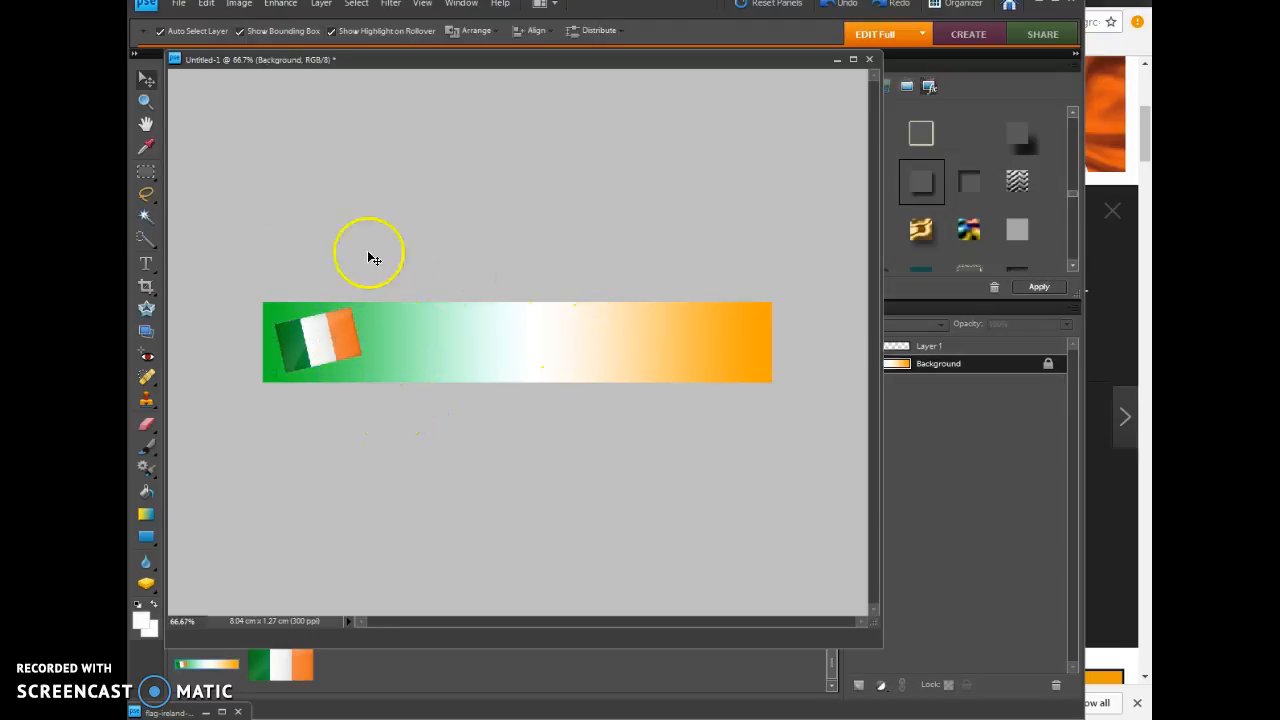
# Step: Add the text "Irish Club of Windsor" at 12 pt to the banner, beside the flag
pyautogui.click(145, 263)
pyautogui.click(418, 337)
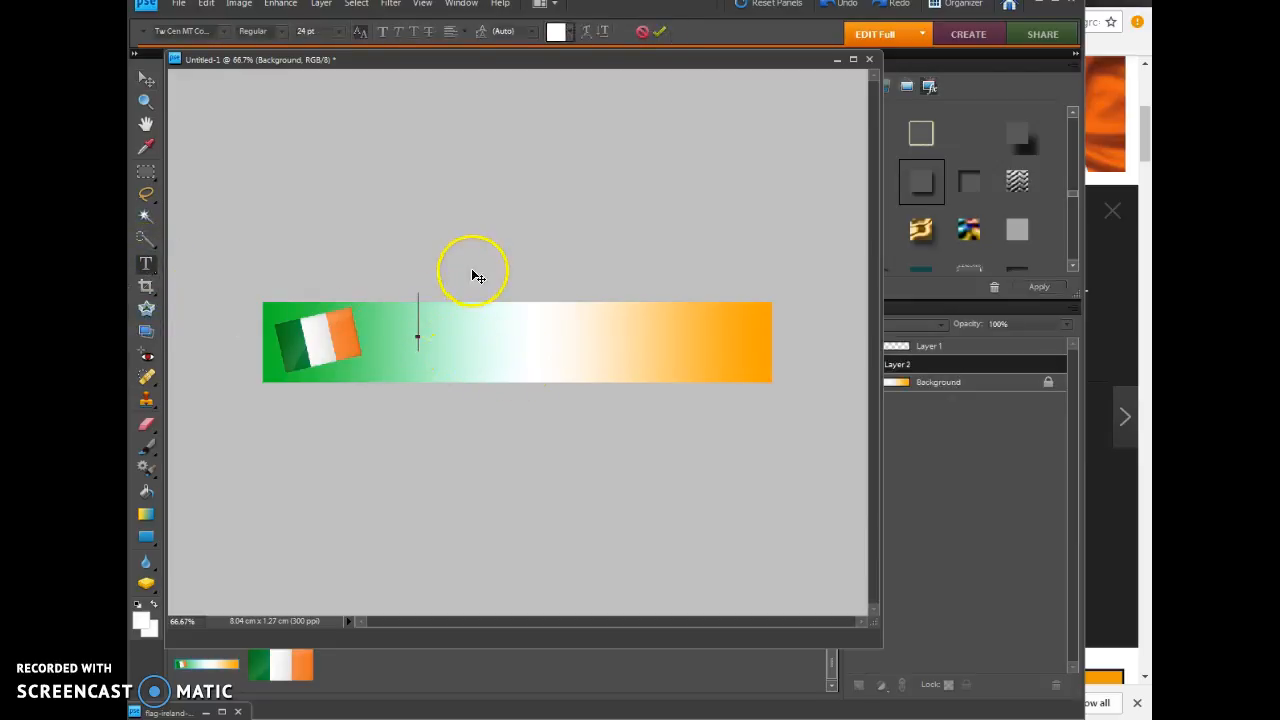
pyautogui.click(338, 31)
pyautogui.click(329, 143)
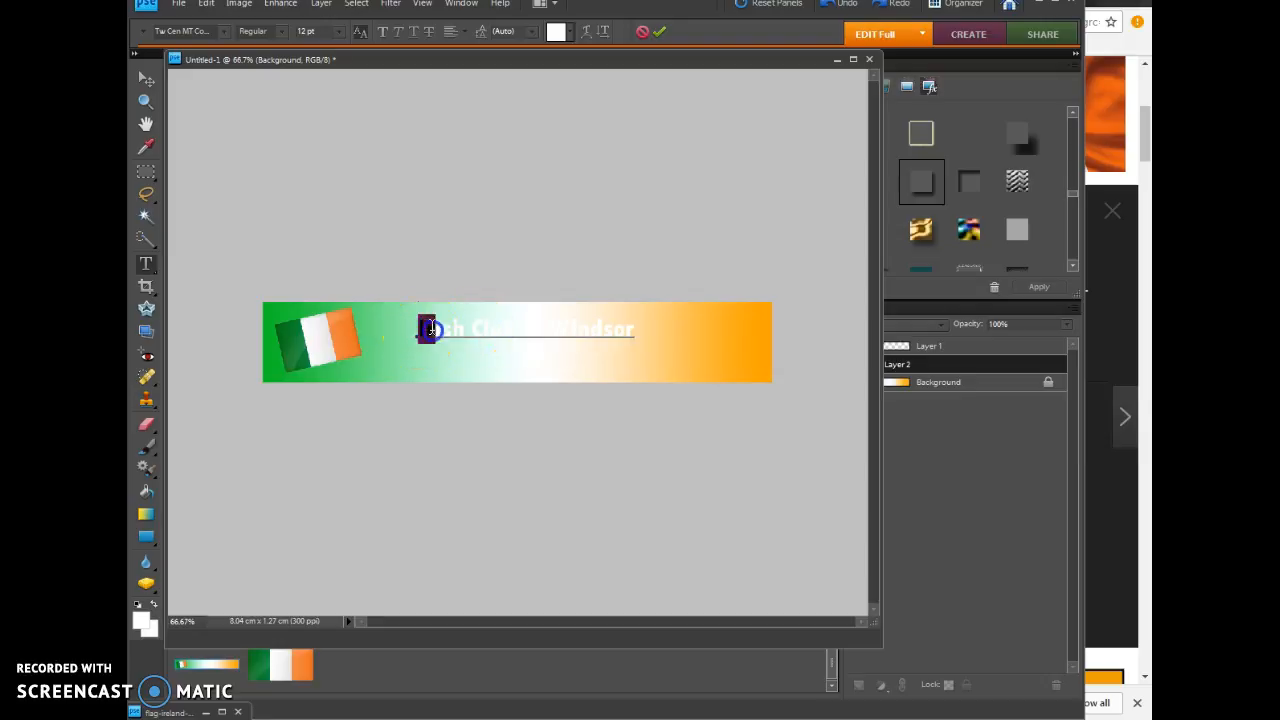
# Step: Change the colour of the whole banner title to dark green
pyautogui.moveTo(430, 329); pyautogui.dragTo(694, 317)
pyautogui.click(557, 31)
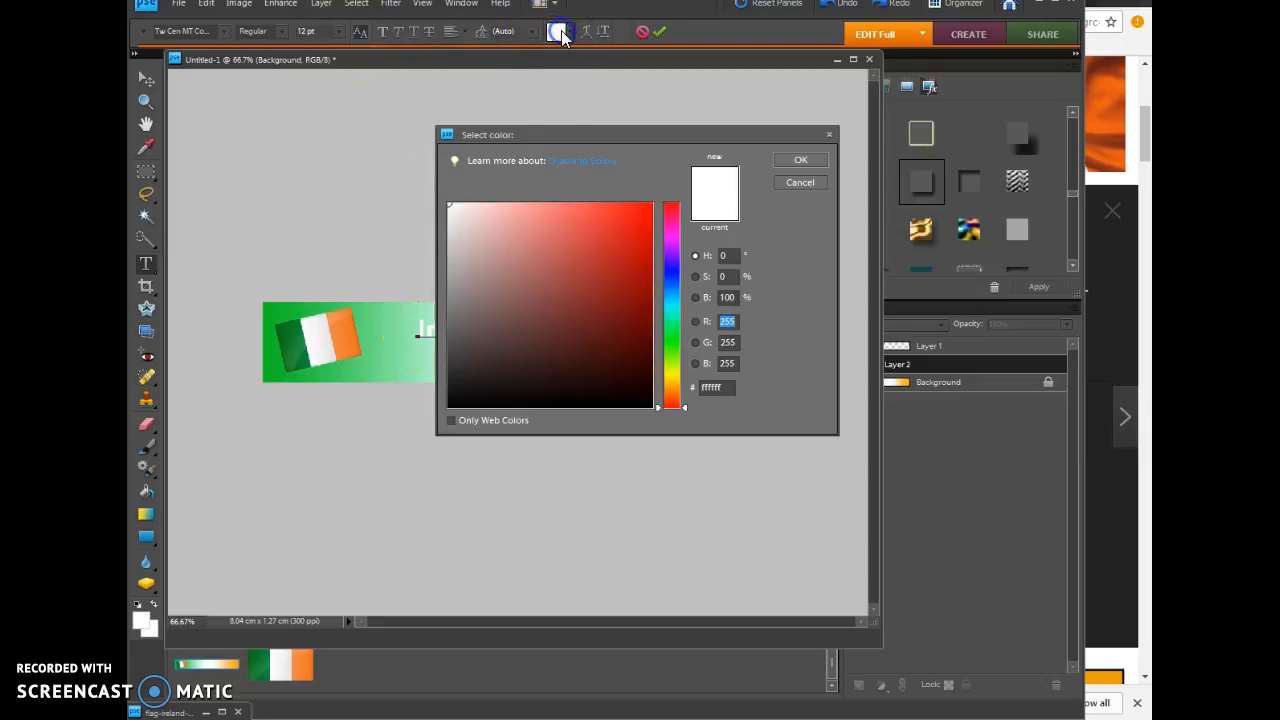
pyautogui.click(675, 321)
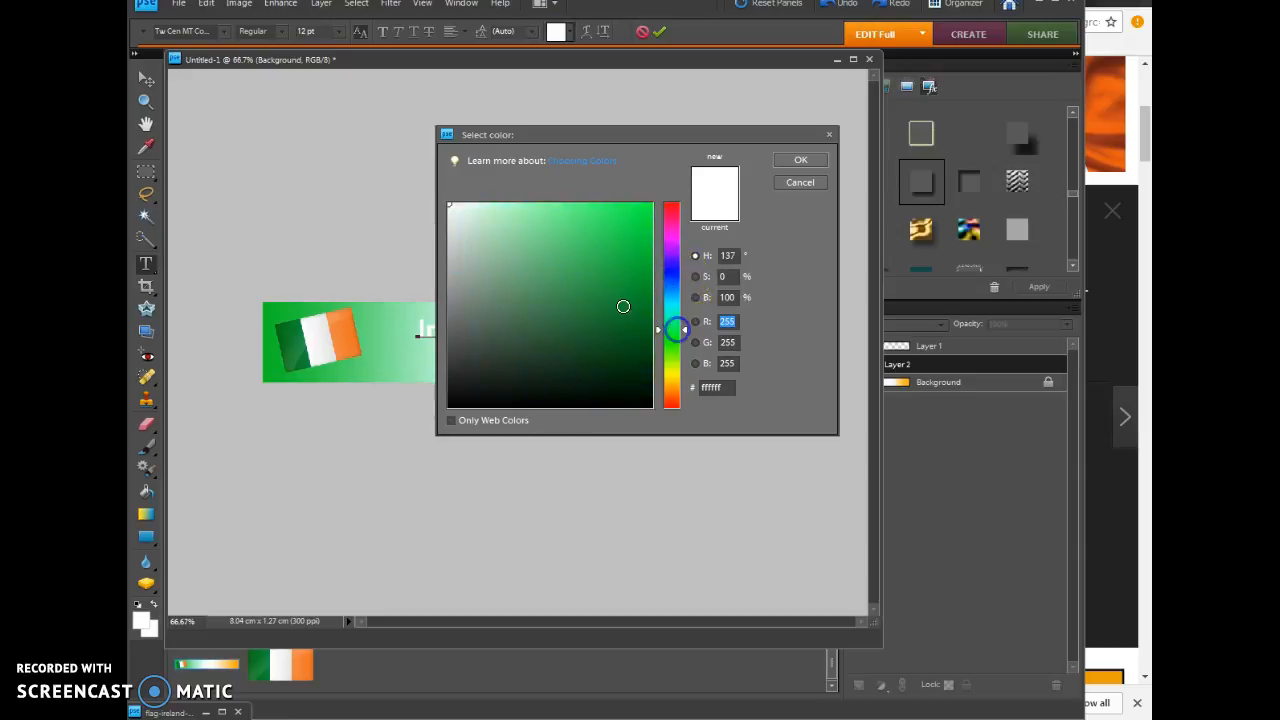
pyautogui.click(642, 349)
pyautogui.moveTo(640, 343); pyautogui.dragTo(630, 330)
pyautogui.click(801, 160)
pyautogui.click(543, 436)
# Step: Try the Charlemagne Std font on the whole banner title
pyautogui.click(576, 329)
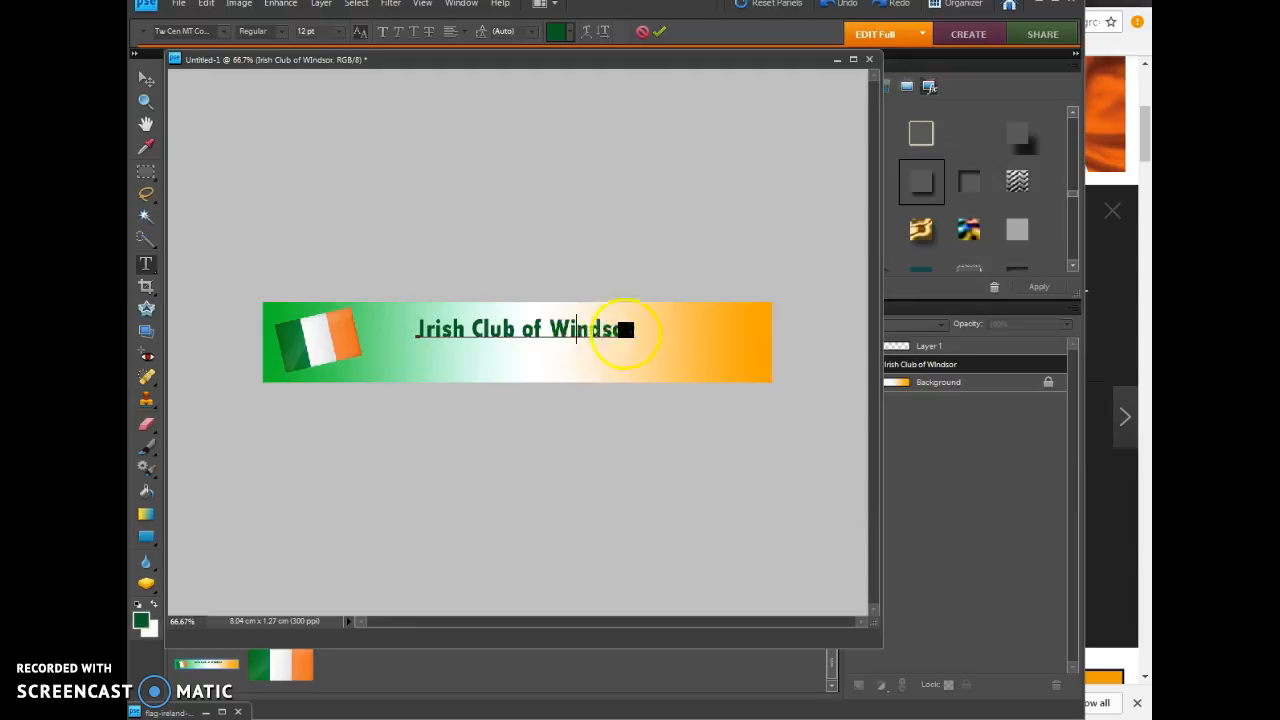
pyautogui.moveTo(640, 329); pyautogui.dragTo(401, 327)
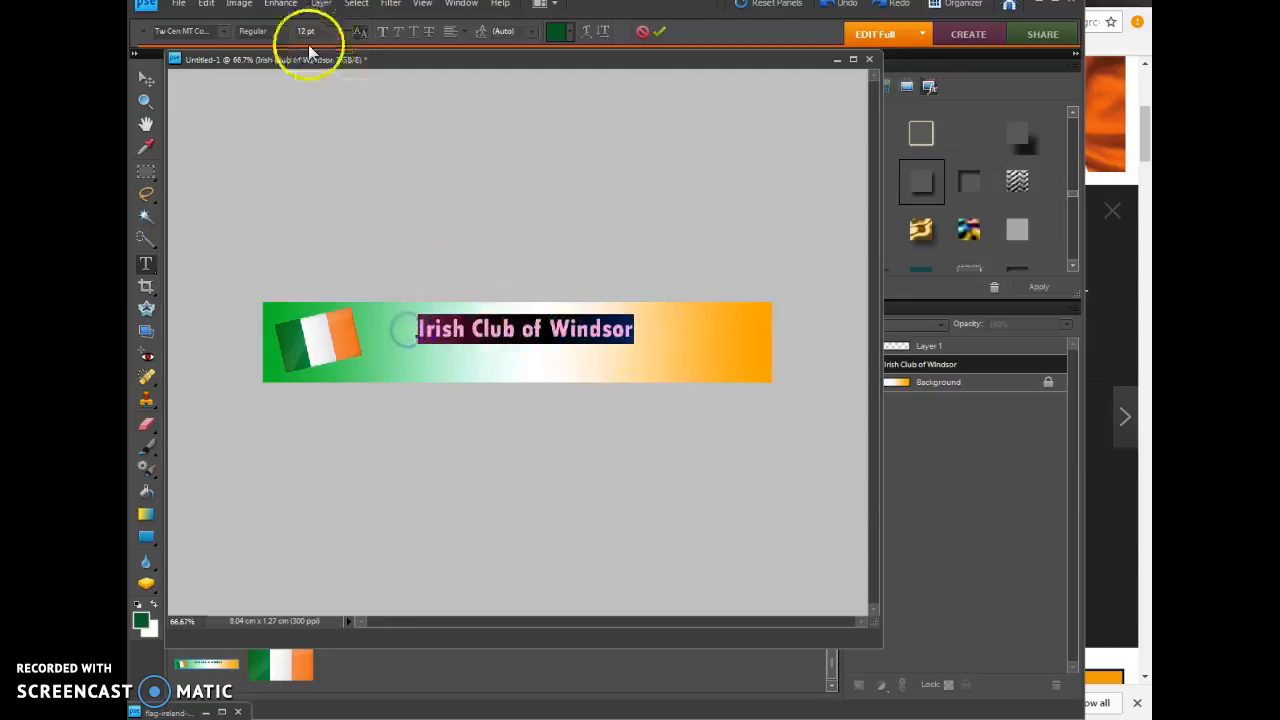
pyautogui.click(223, 33)
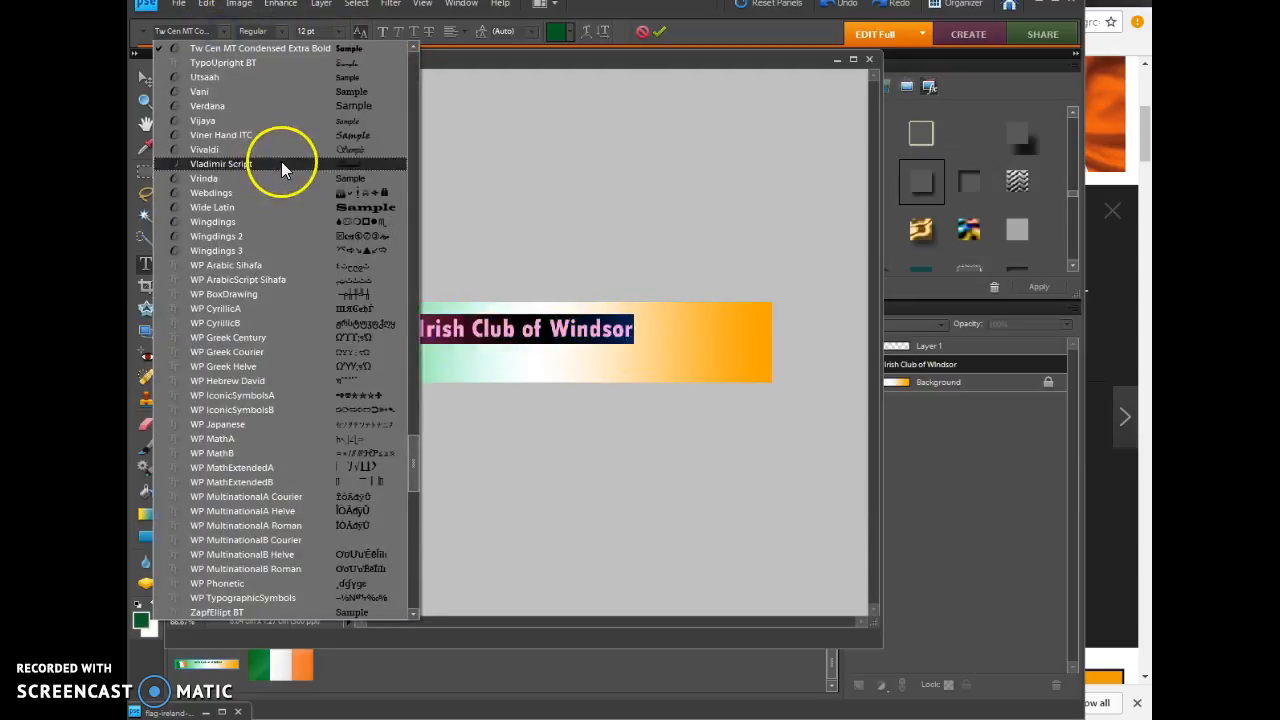
pyautogui.moveTo(415, 472); pyautogui.dragTo(414, 51)
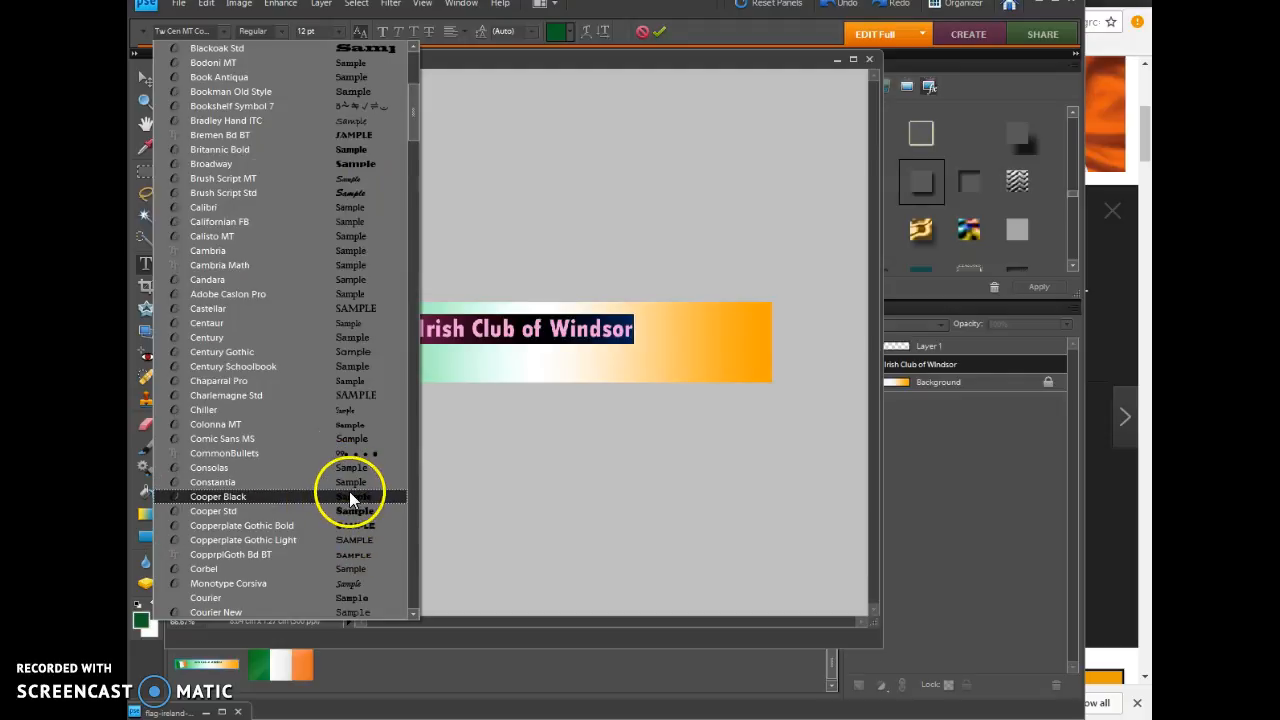
pyautogui.click(361, 396)
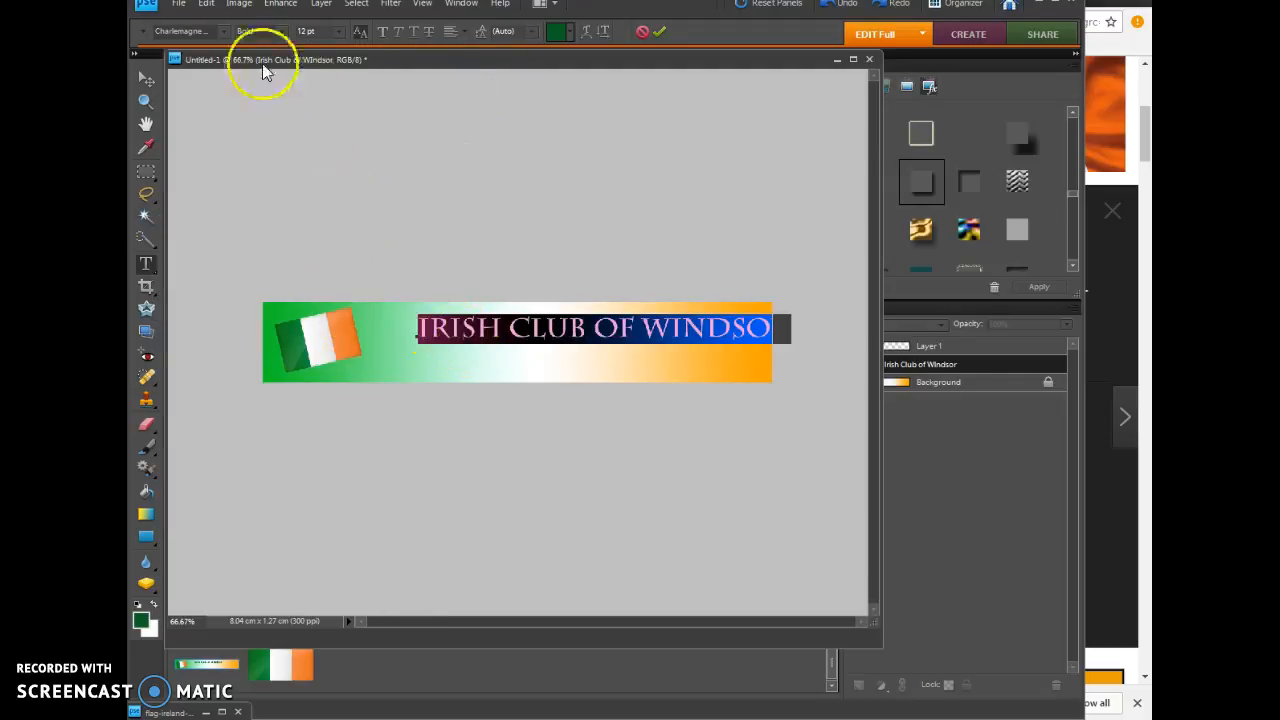
# Step: Set the font of the whole banner title to Viner Hand ITC
pyautogui.click(222, 32)
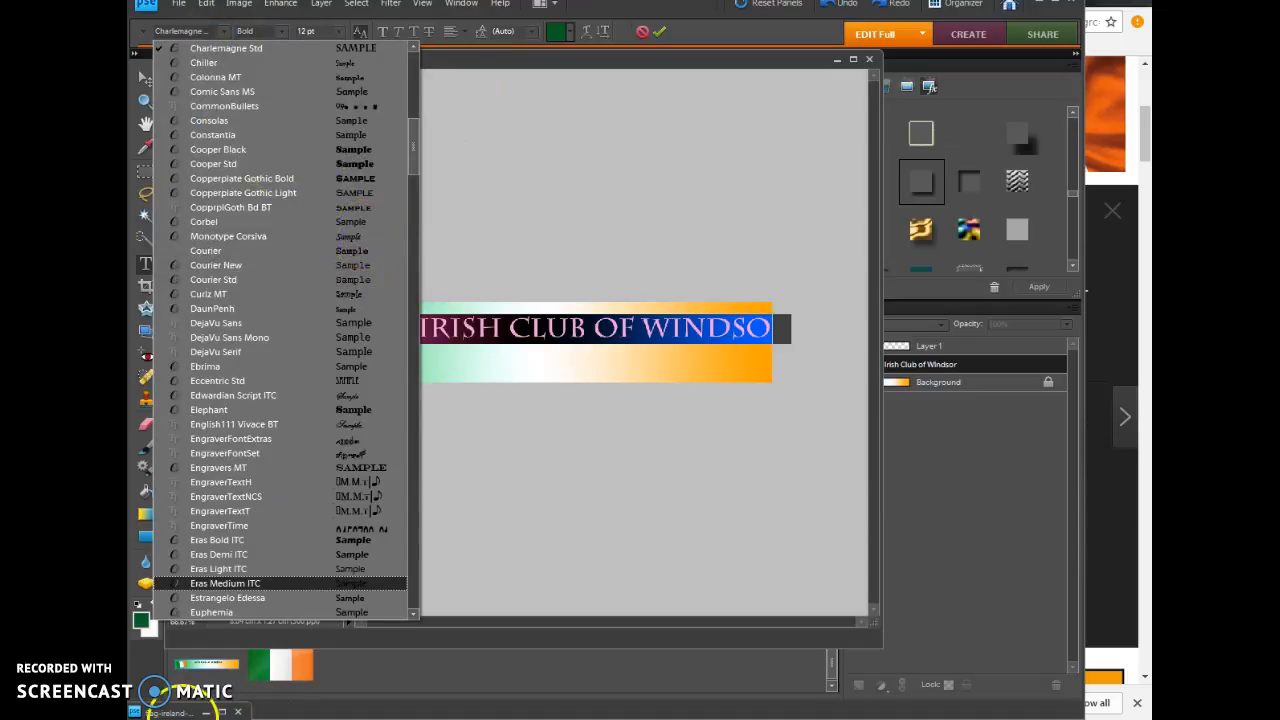
pyautogui.click(435, 314)
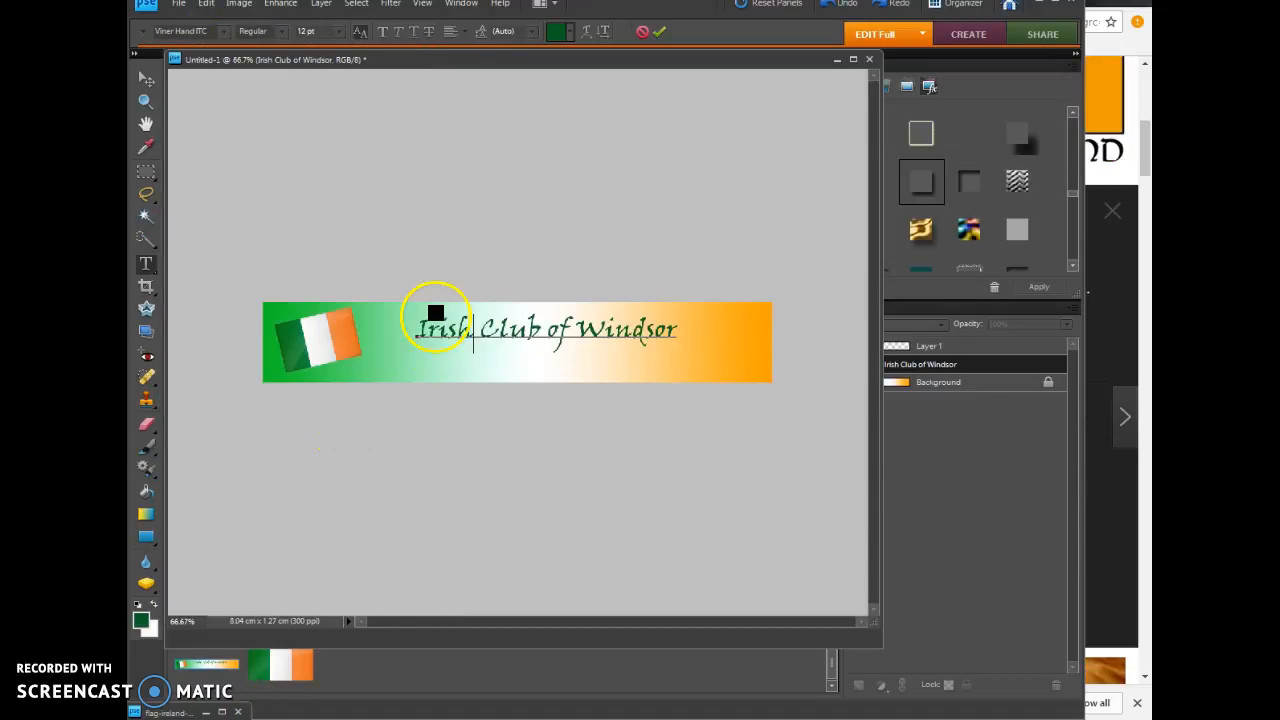
pyautogui.moveTo(425, 328); pyautogui.dragTo(516, 329)
pyautogui.moveTo(682, 332); pyautogui.dragTo(381, 327)
pyautogui.click(224, 32)
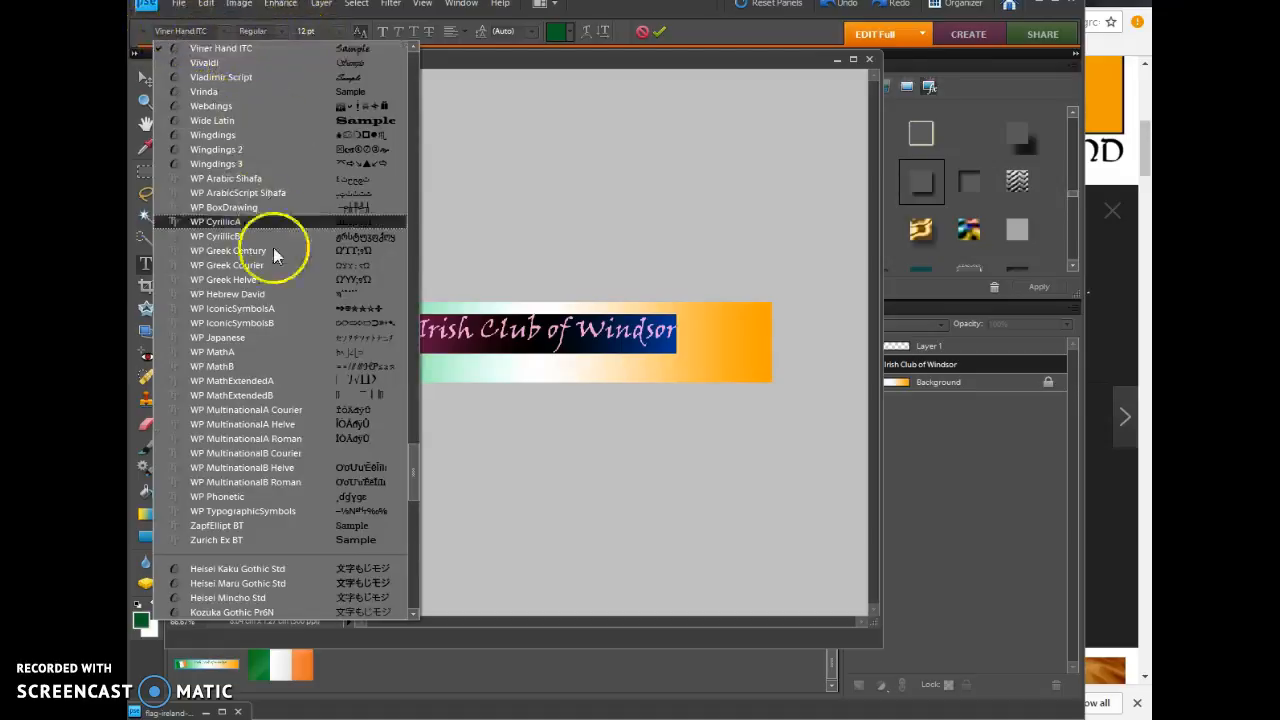
pyautogui.click(215, 48)
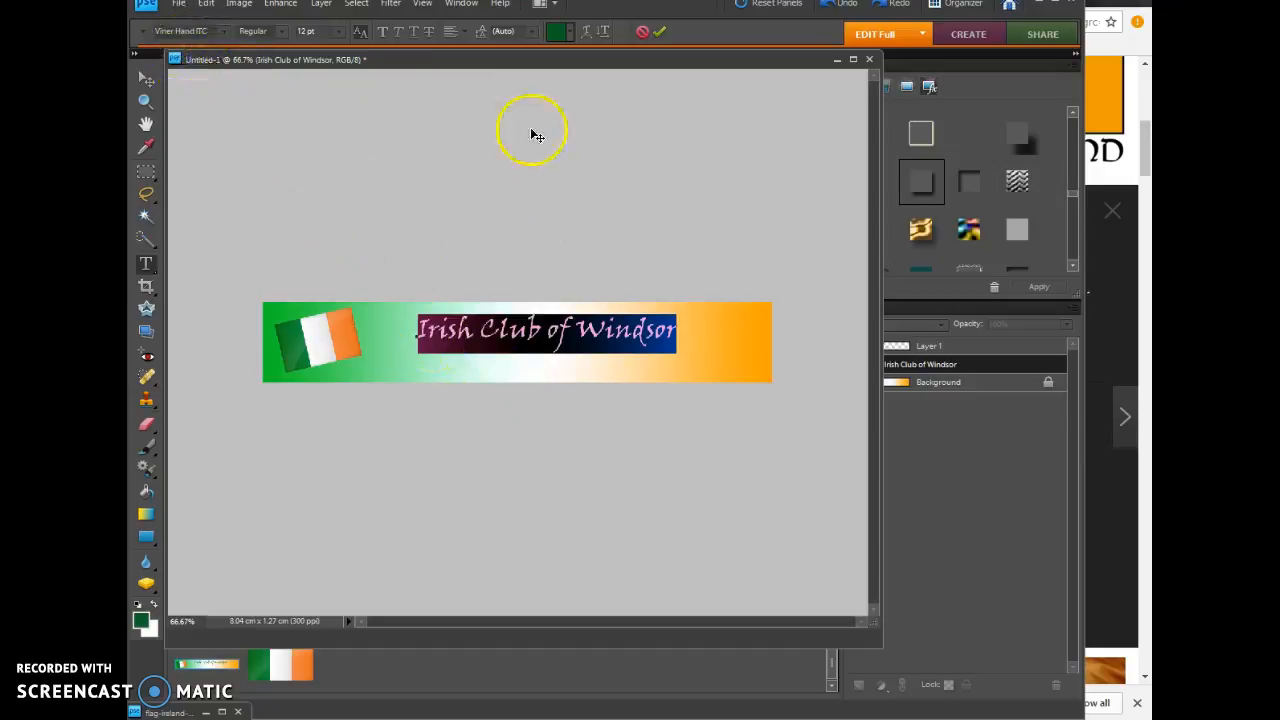
# Step: Try warping the banner title with the horizontal Arc style at +12% bend
pyautogui.click(586, 36)
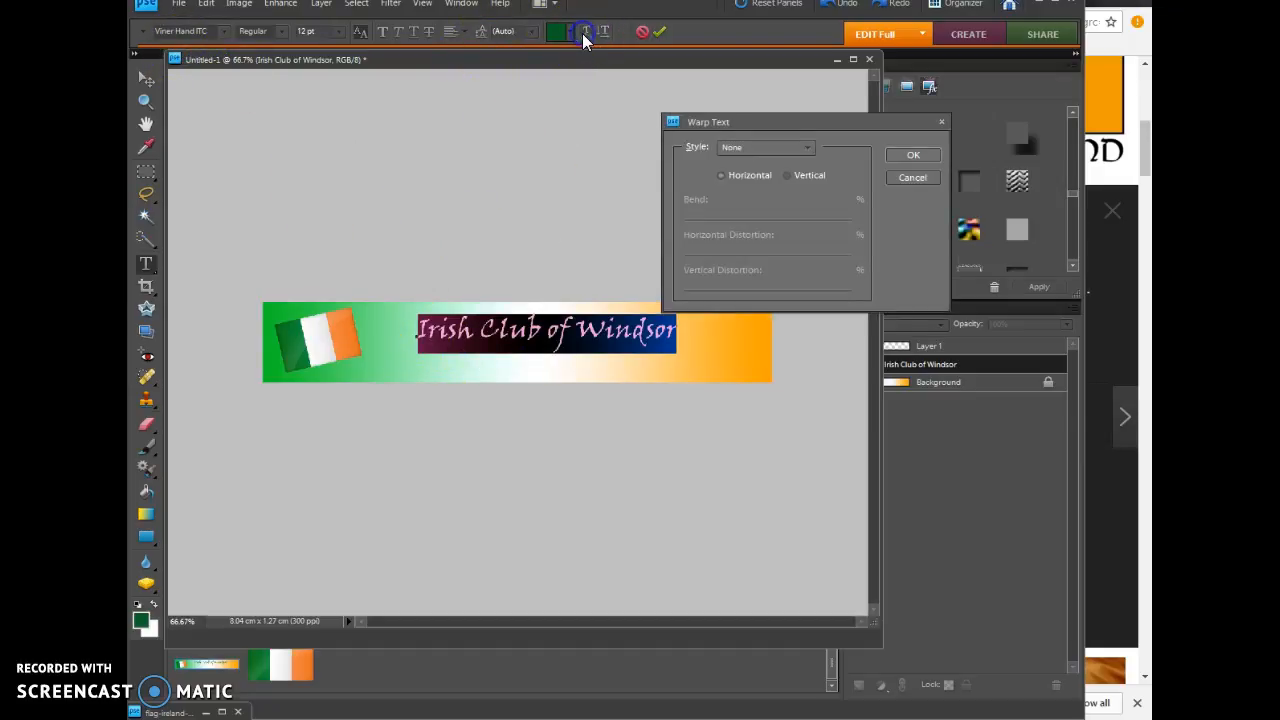
pyautogui.click(741, 149)
pyautogui.click(750, 189)
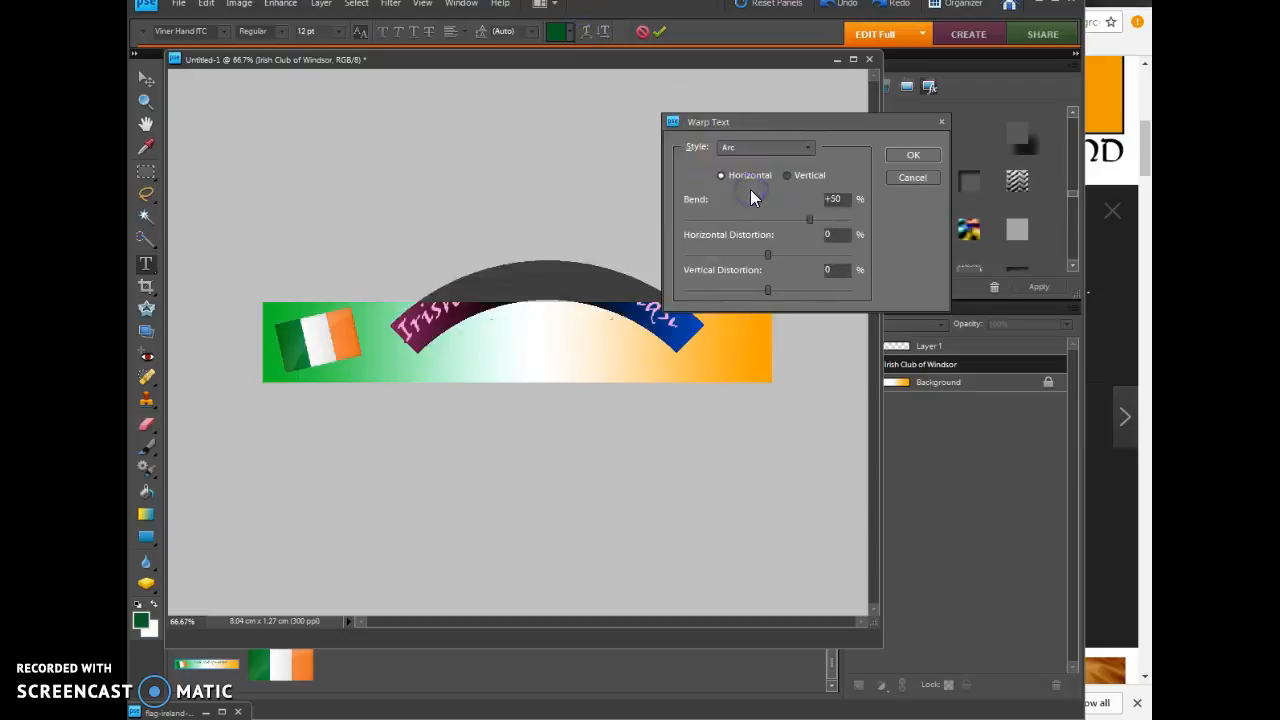
pyautogui.moveTo(803, 218); pyautogui.dragTo(778, 222)
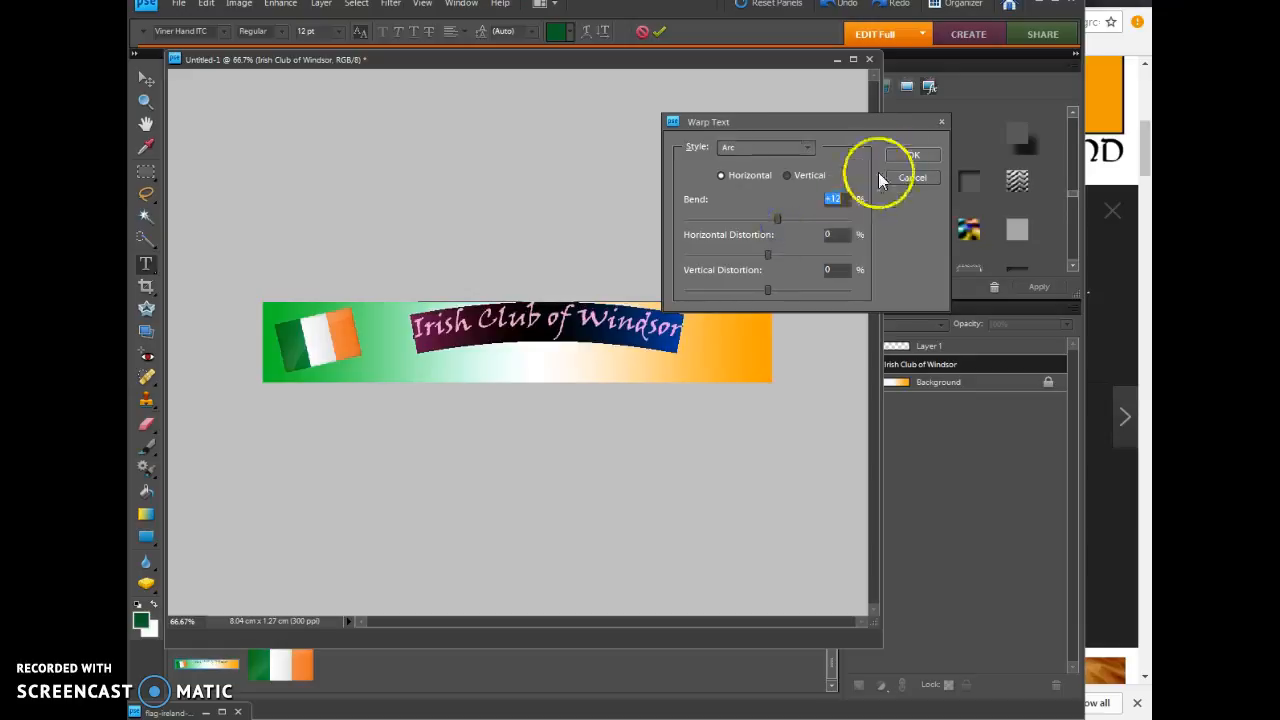
pyautogui.press('Return')
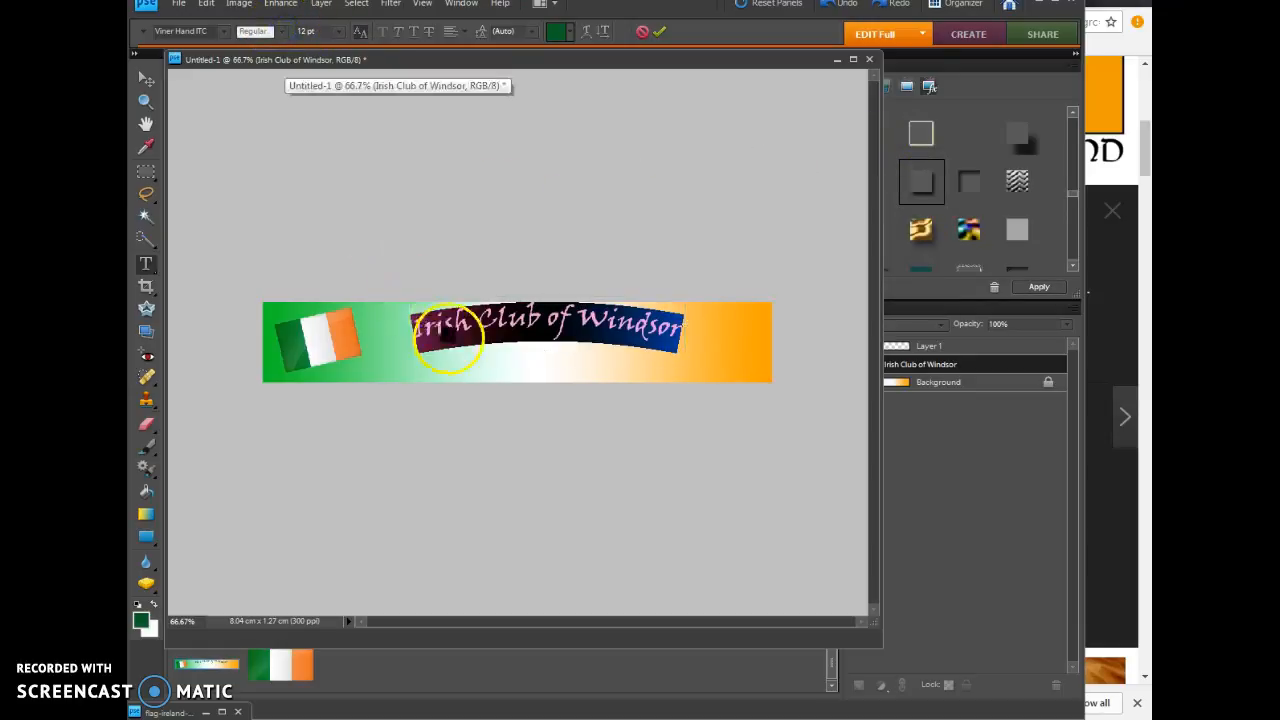
pyautogui.click(642, 31)
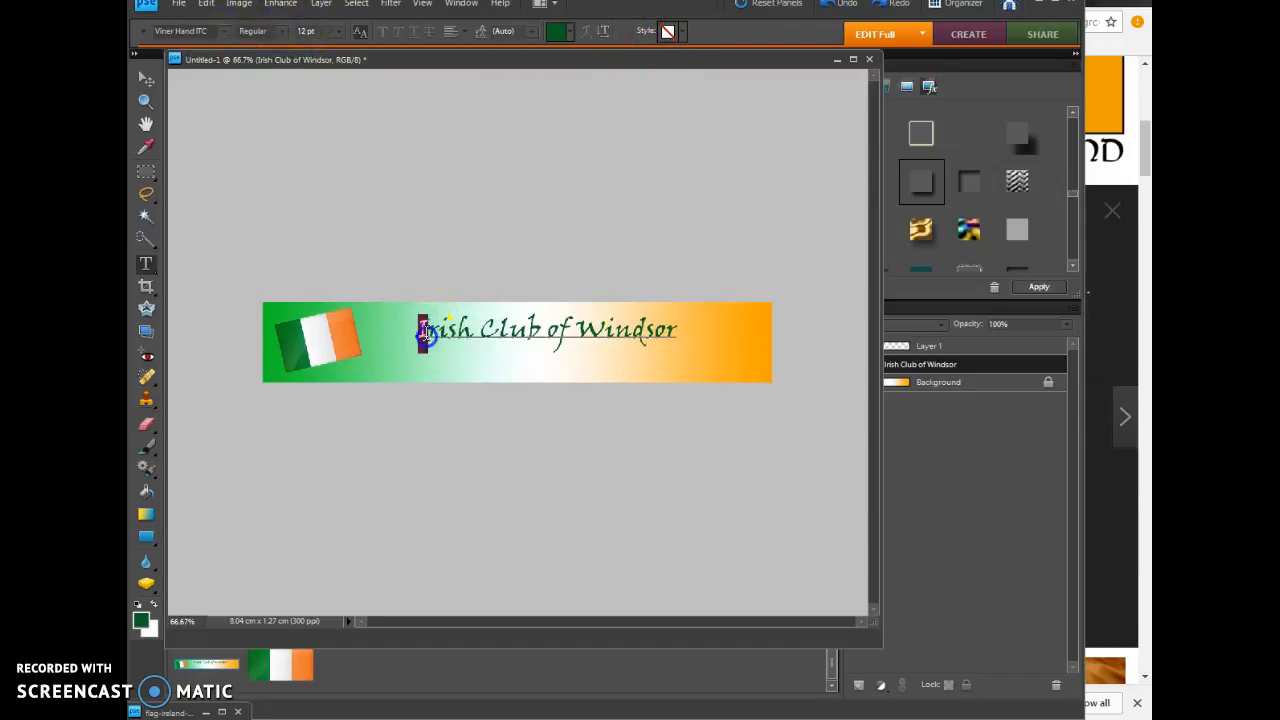
# Step: Set the font size of the whole banner title to 18 pt
pyautogui.moveTo(420, 326); pyautogui.dragTo(758, 349)
pyautogui.click(285, 32)
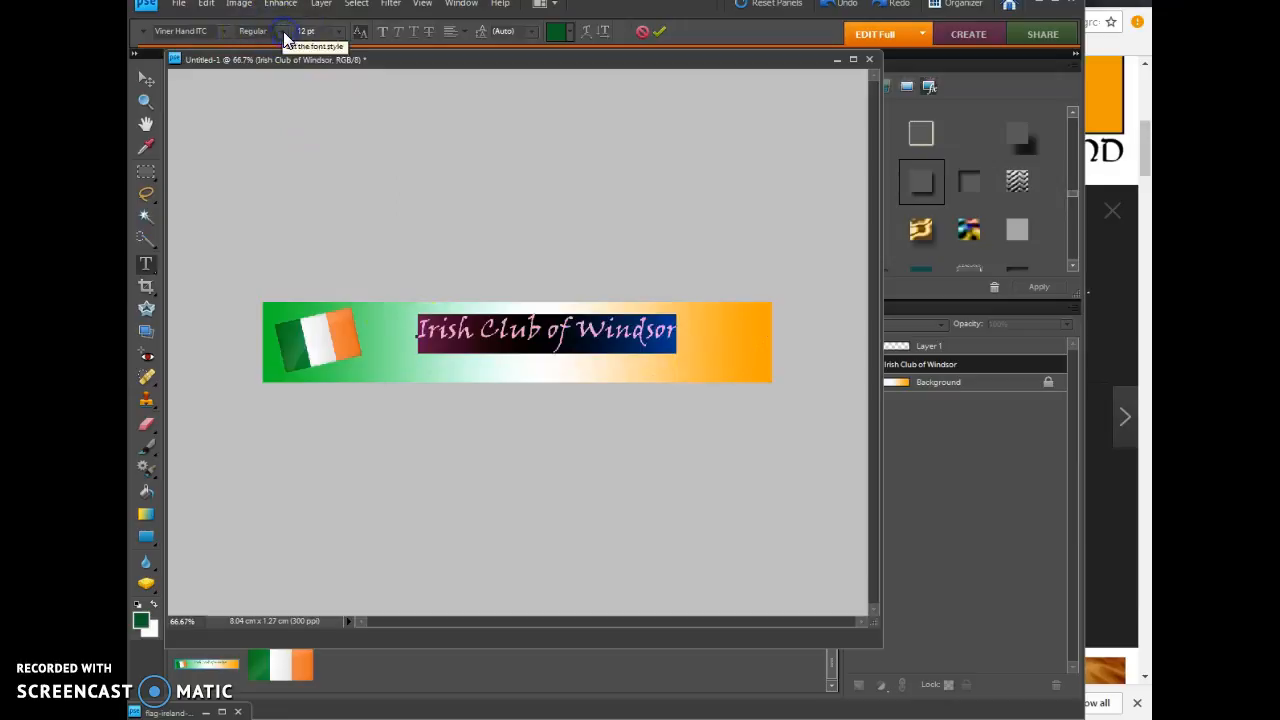
pyautogui.click(338, 35)
pyautogui.click(322, 184)
pyautogui.click(330, 33)
pyautogui.click(321, 170)
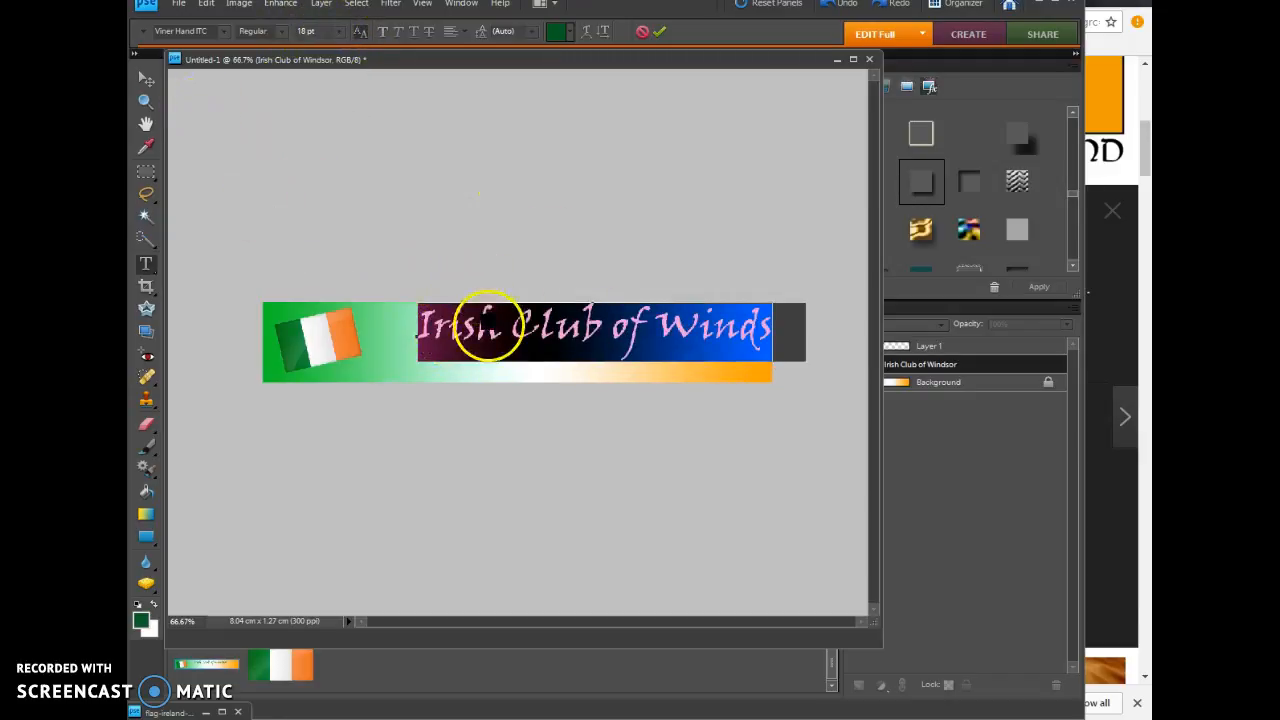
# Step: Reposition the enlarged title so it fits inside the banner between the flag and the orange end
pyautogui.click(487, 325)
pyautogui.click(145, 78)
pyautogui.moveTo(535, 340); pyautogui.dragTo(490, 343)
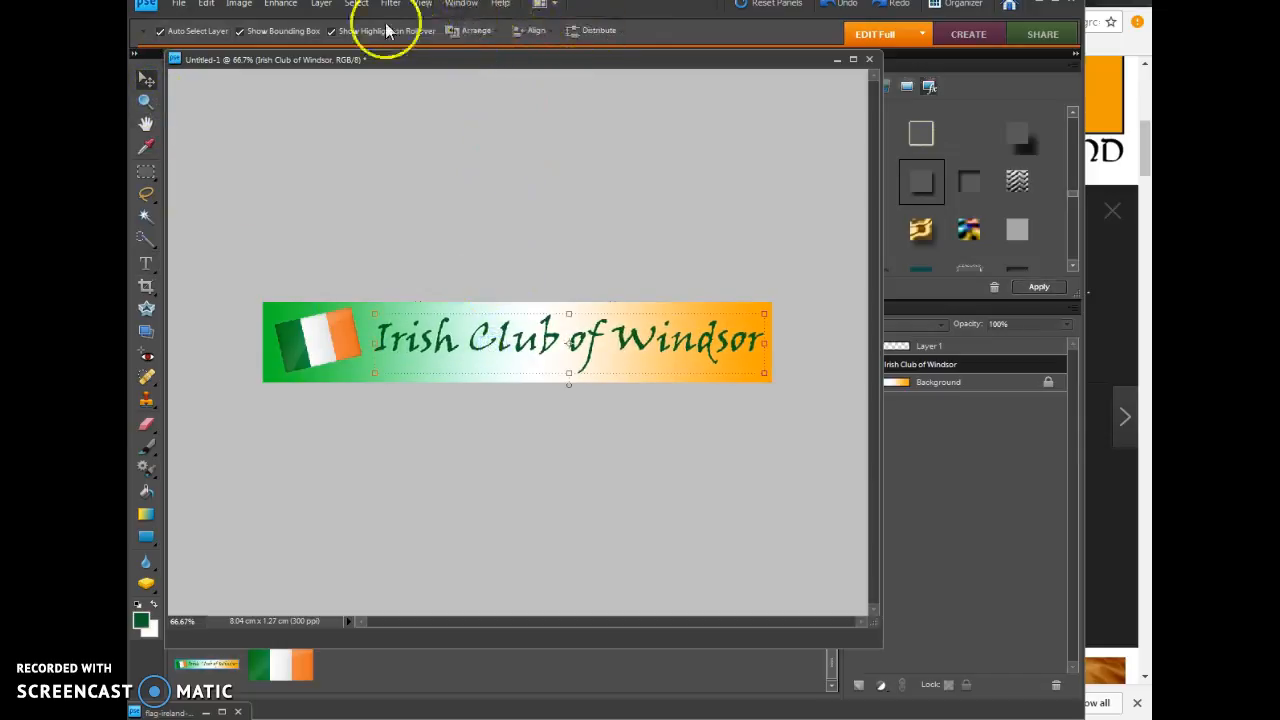
# Step: Warp the banner title with the horizontal Arch style at +11% bend and -5% horizontal distortion
pyautogui.click(145, 263)
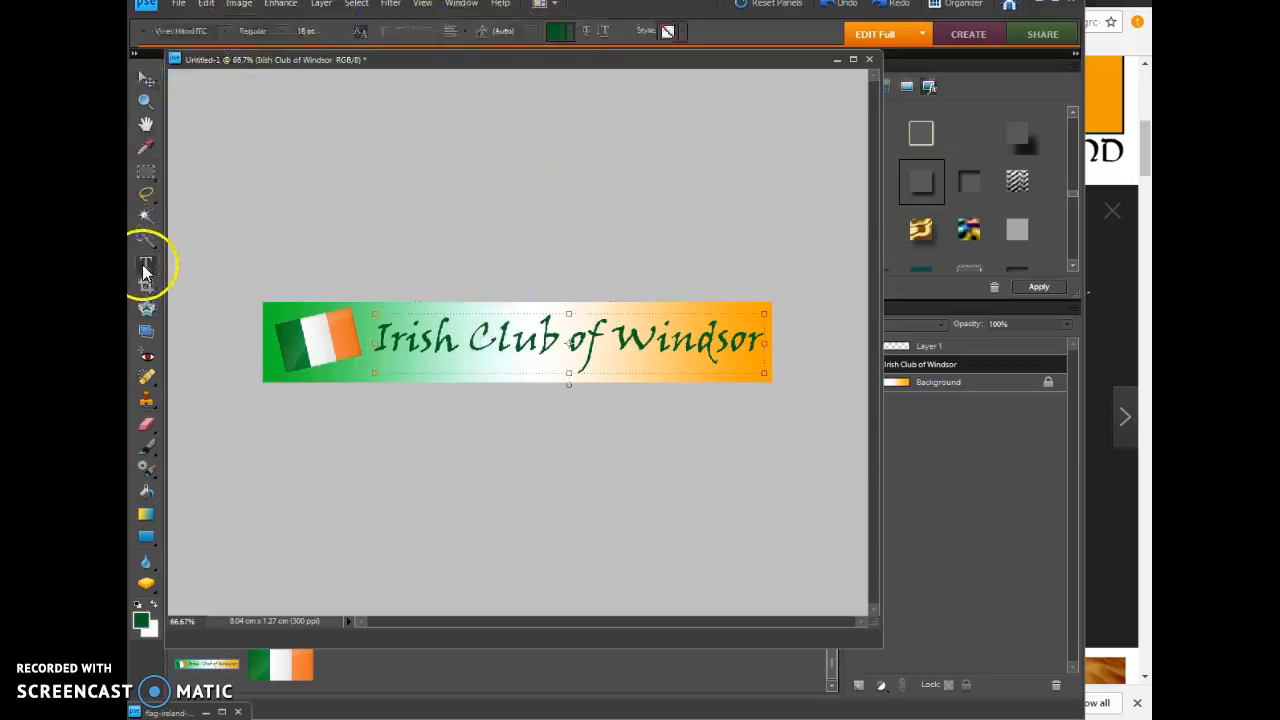
pyautogui.click(585, 34)
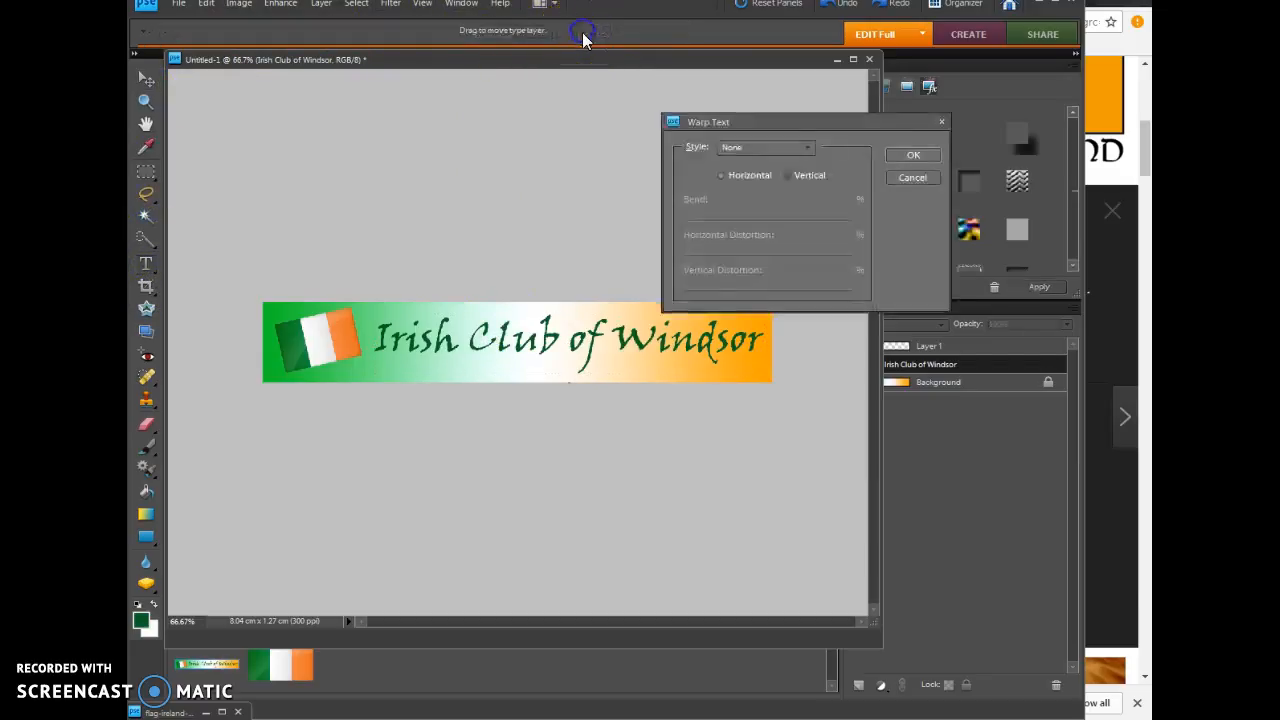
pyautogui.click(760, 147)
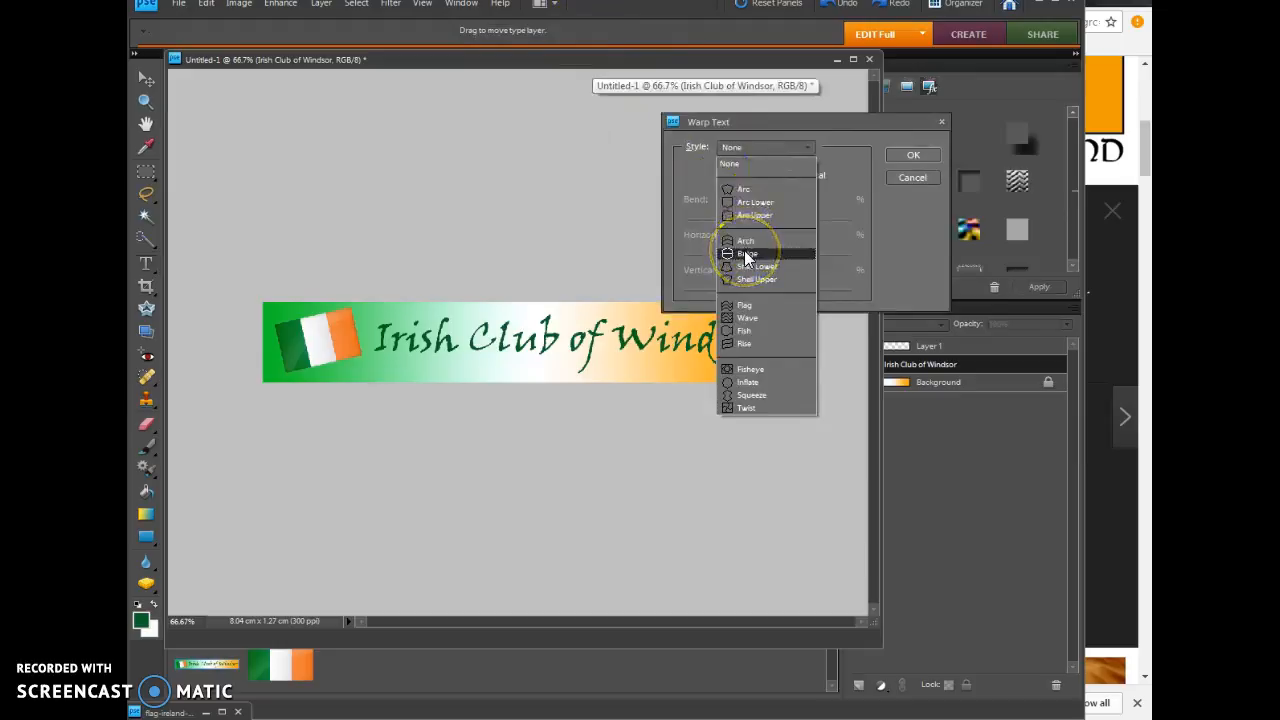
pyautogui.click(744, 242)
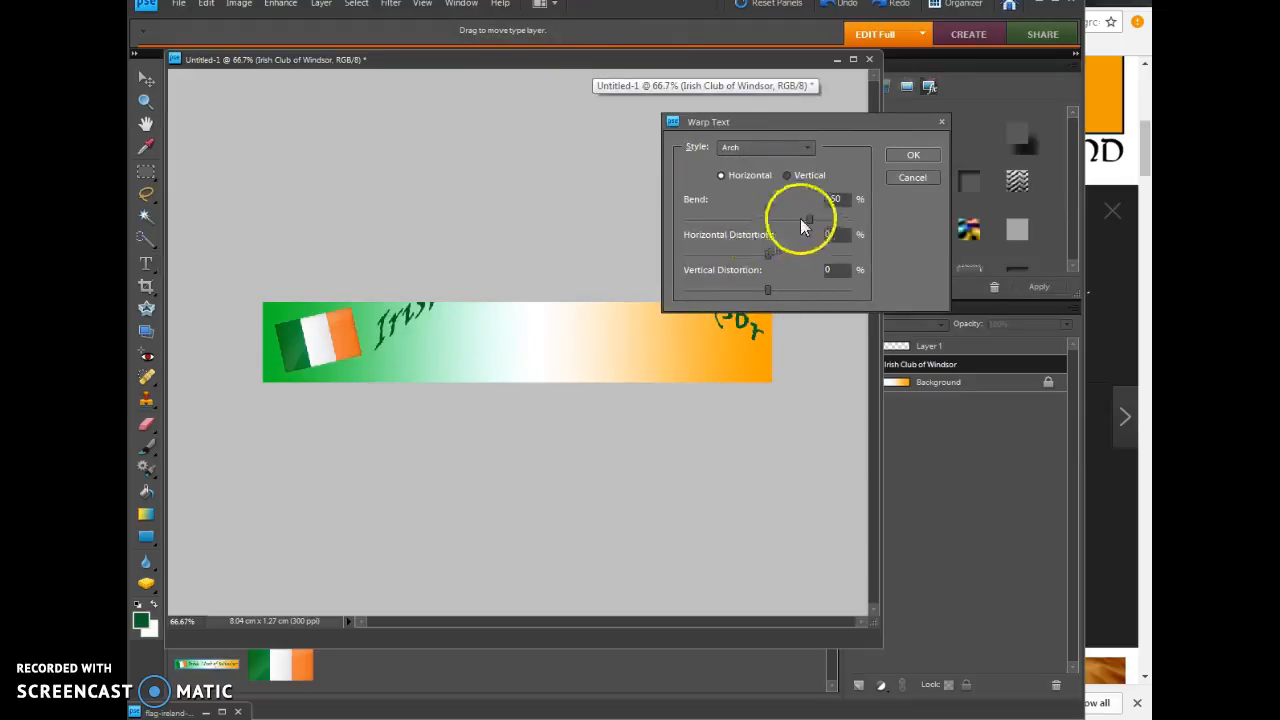
pyautogui.moveTo(783, 222); pyautogui.dragTo(768, 224)
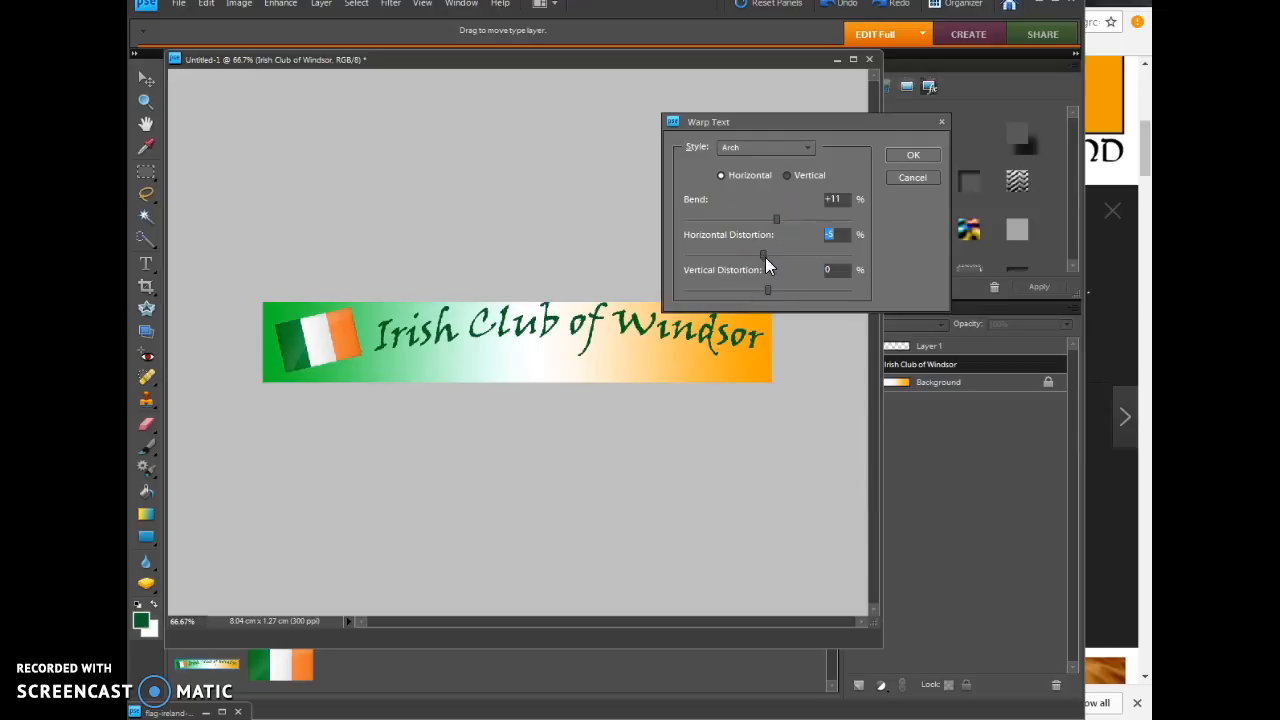
pyautogui.click(908, 156)
# Step: Move the warped title so its first letter overlaps the flag, and place the flag layer beneath the title layer
pyautogui.click(146, 79)
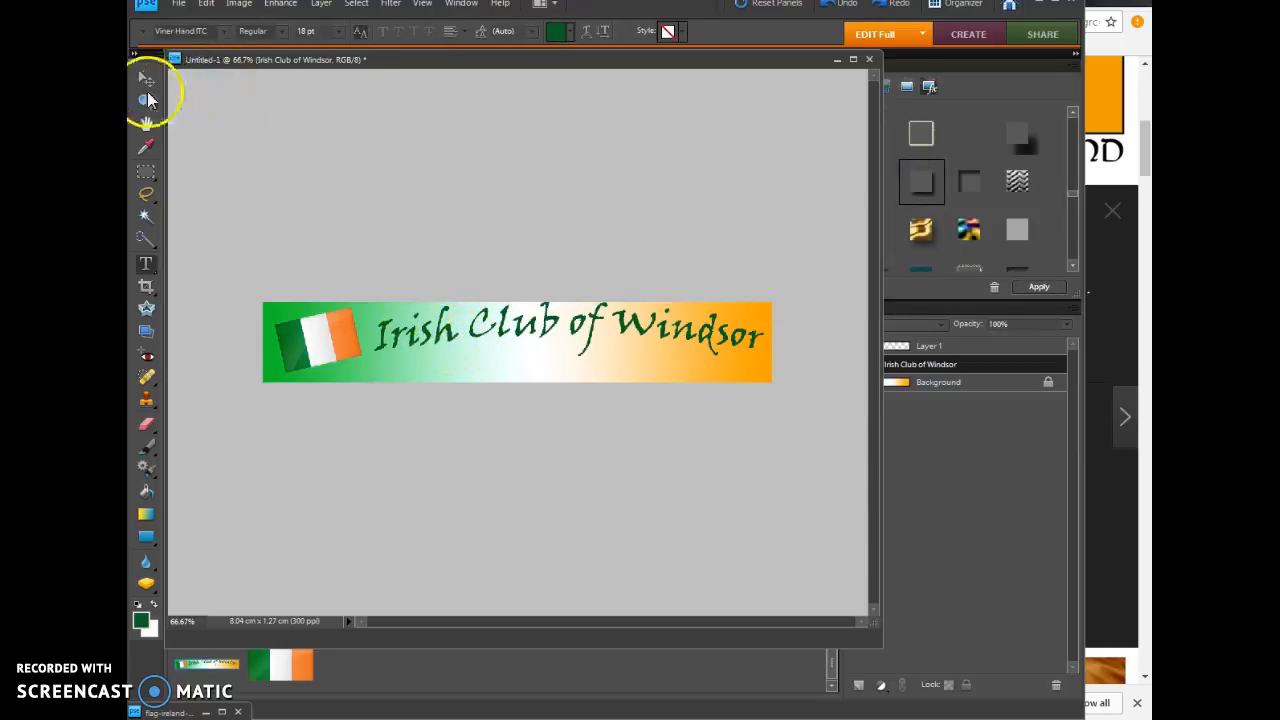
pyautogui.moveTo(425, 326)
pyautogui.mouseDown()
pyautogui.moveTo(437, 352)
pyautogui.moveTo(412, 345)
pyautogui.mouseUp()
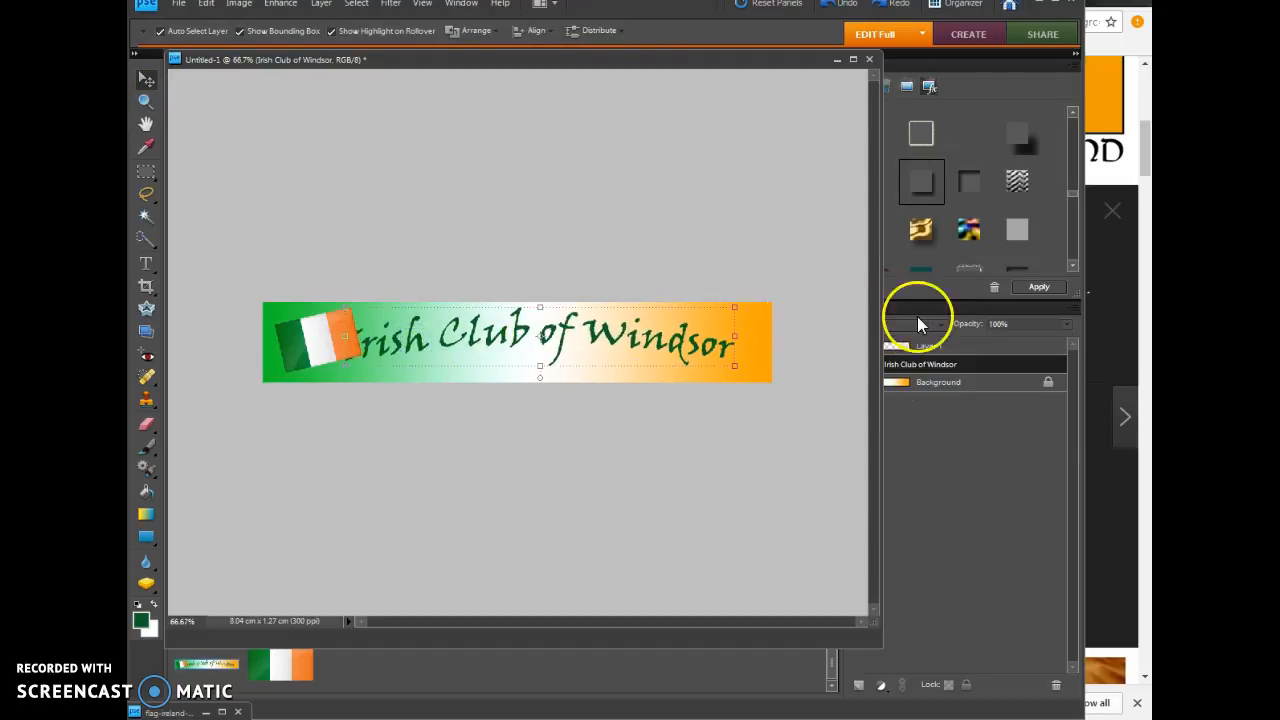
pyautogui.click(910, 370)
pyautogui.moveTo(881, 377); pyautogui.dragTo(827, 372)
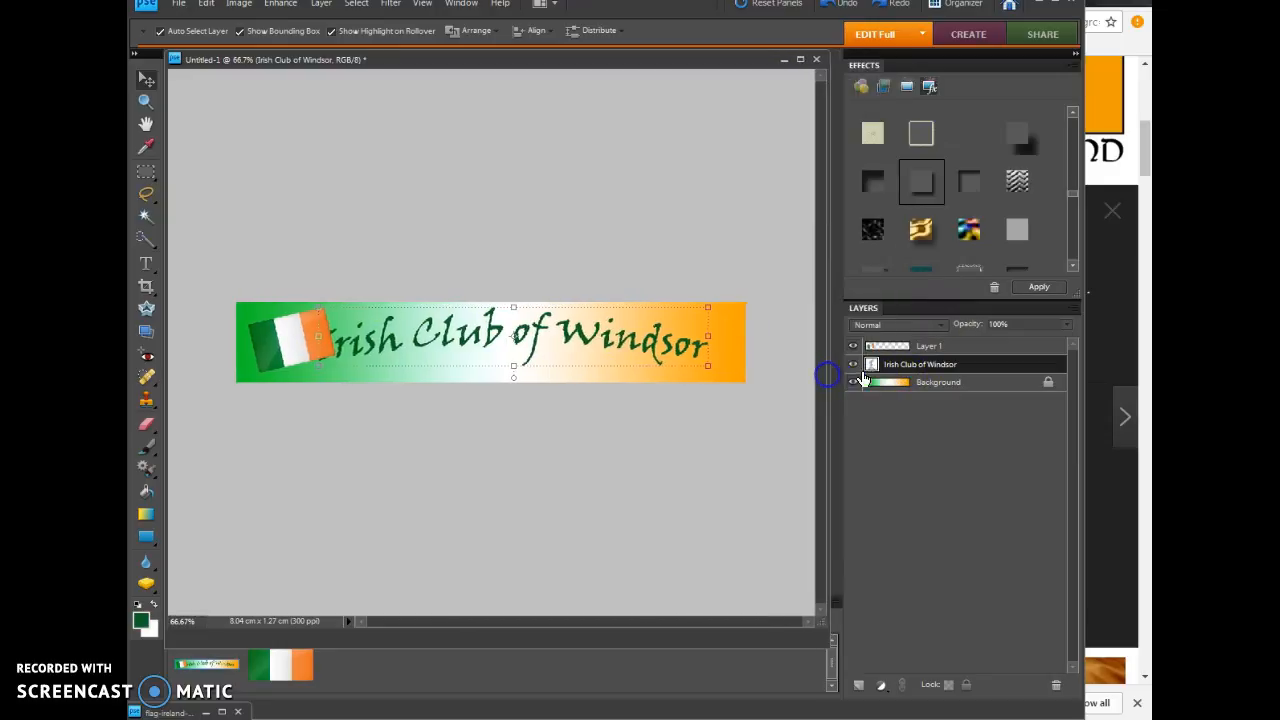
pyautogui.moveTo(917, 352); pyautogui.dragTo(920, 376)
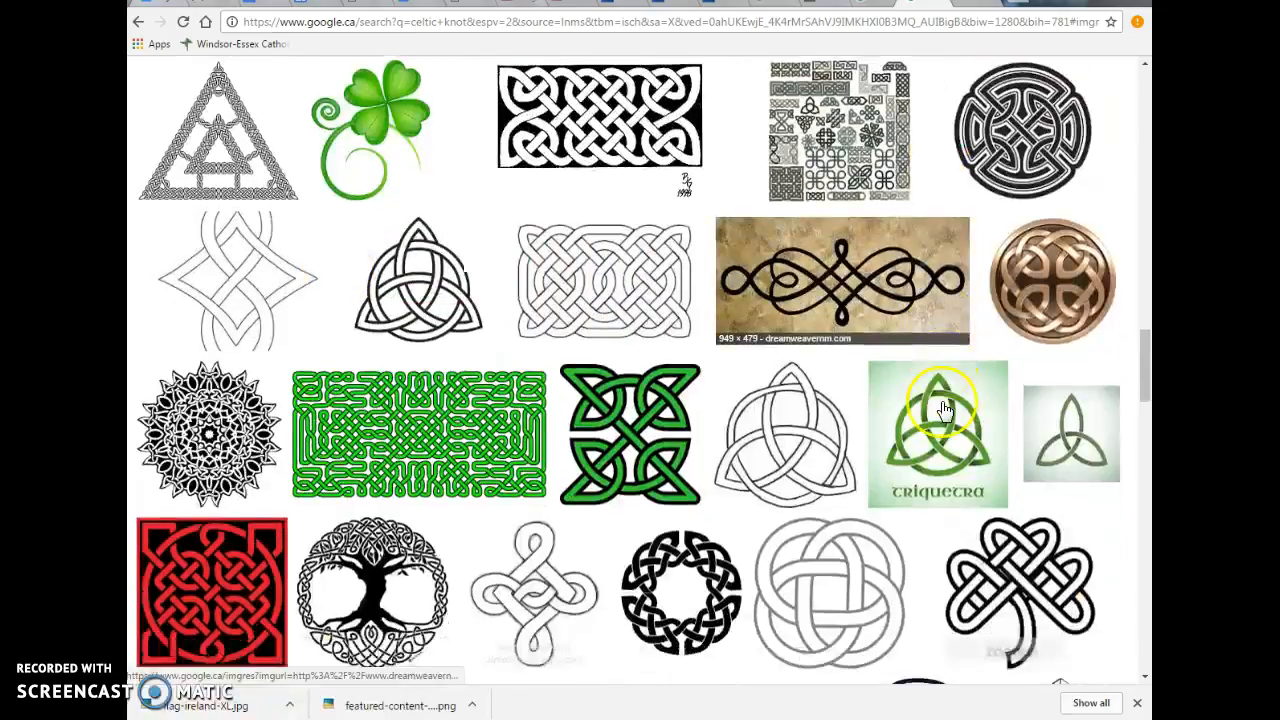
# Step: Switch to Chrome, browse the Celtic knot image results and open the round bronze knot image
pyautogui.scroll(-3, 943, 410)
pyautogui.scroll(-8, 943, 410)
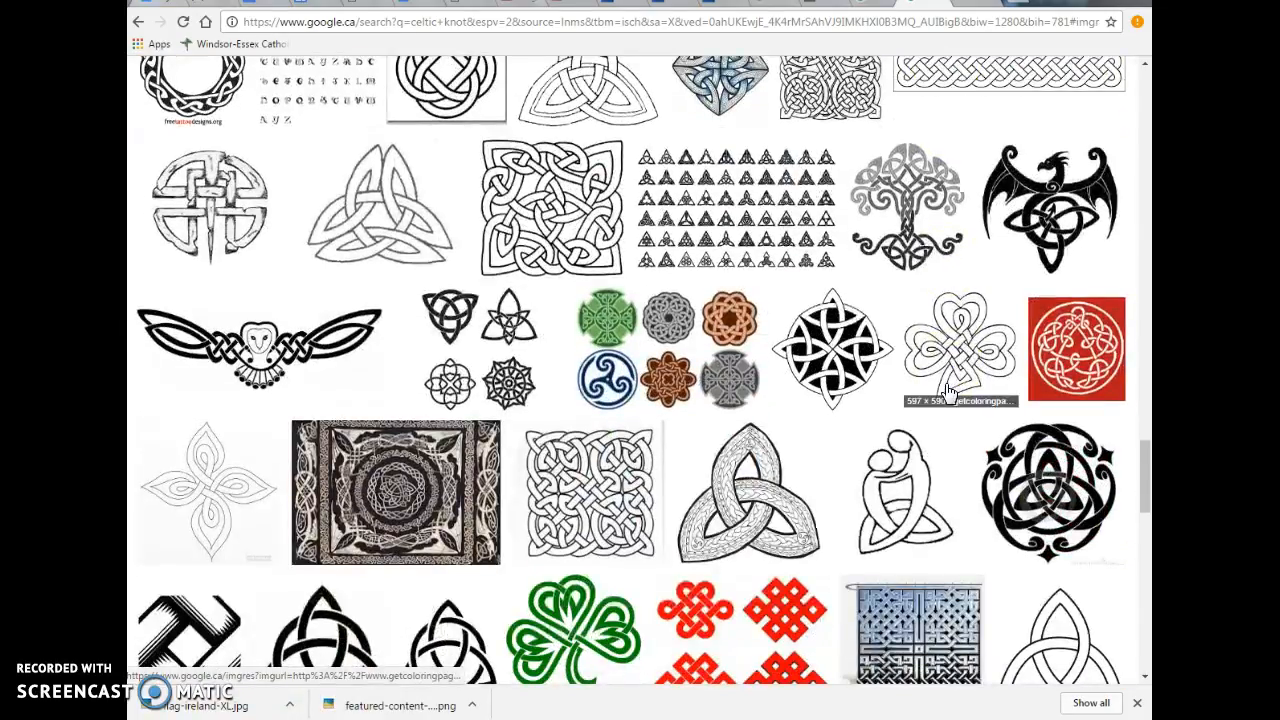
pyautogui.scroll(-2, 948, 392)
pyautogui.scroll(-2, 948, 392)
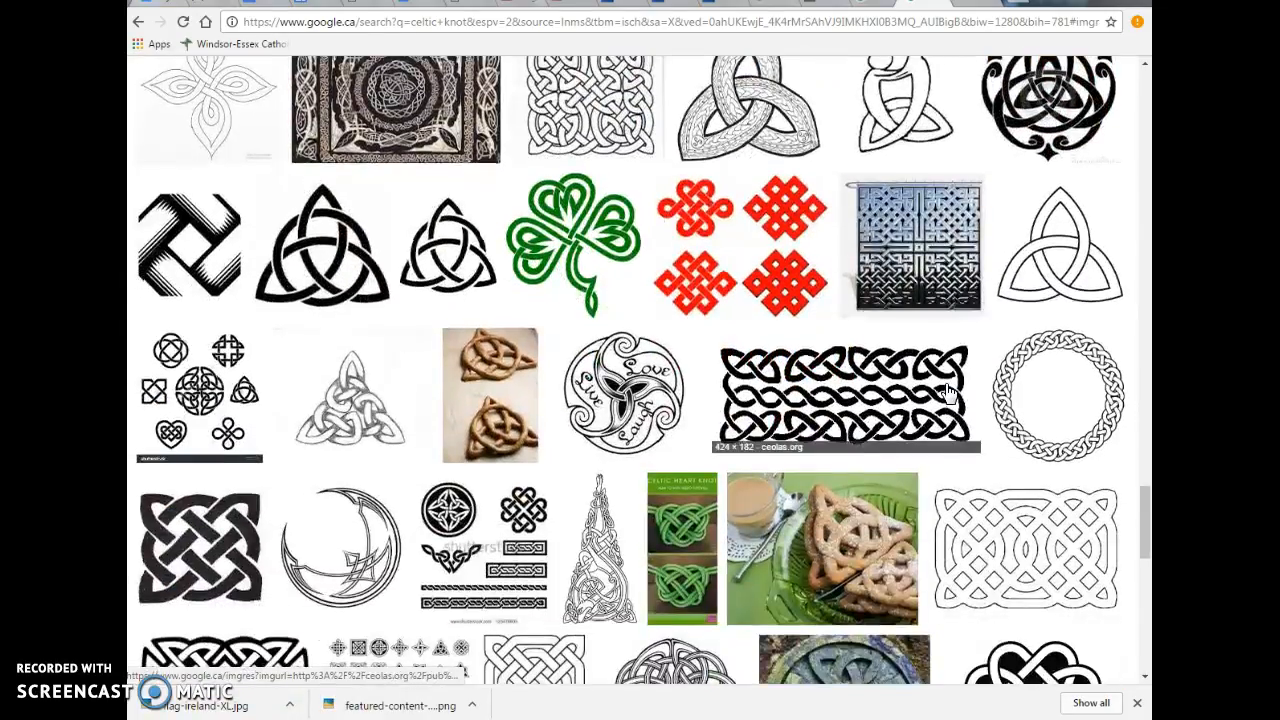
pyautogui.scroll(-5, 948, 392)
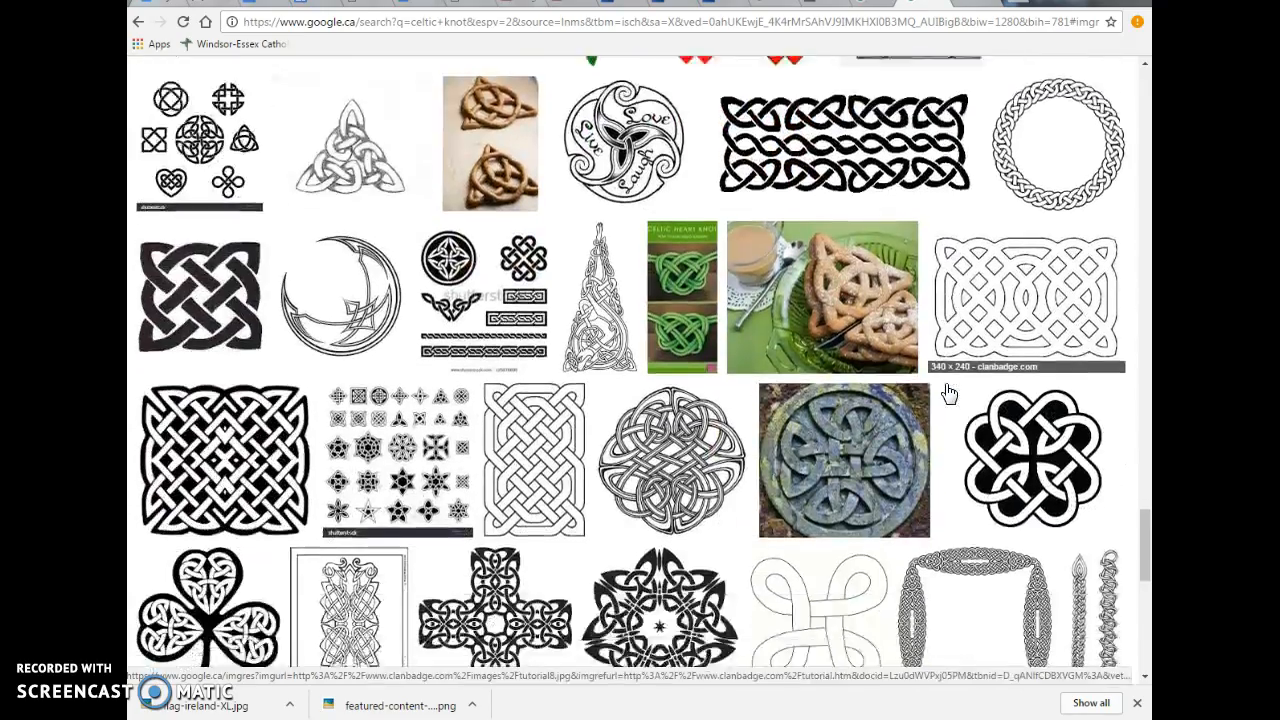
pyautogui.scroll(15, 949, 393)
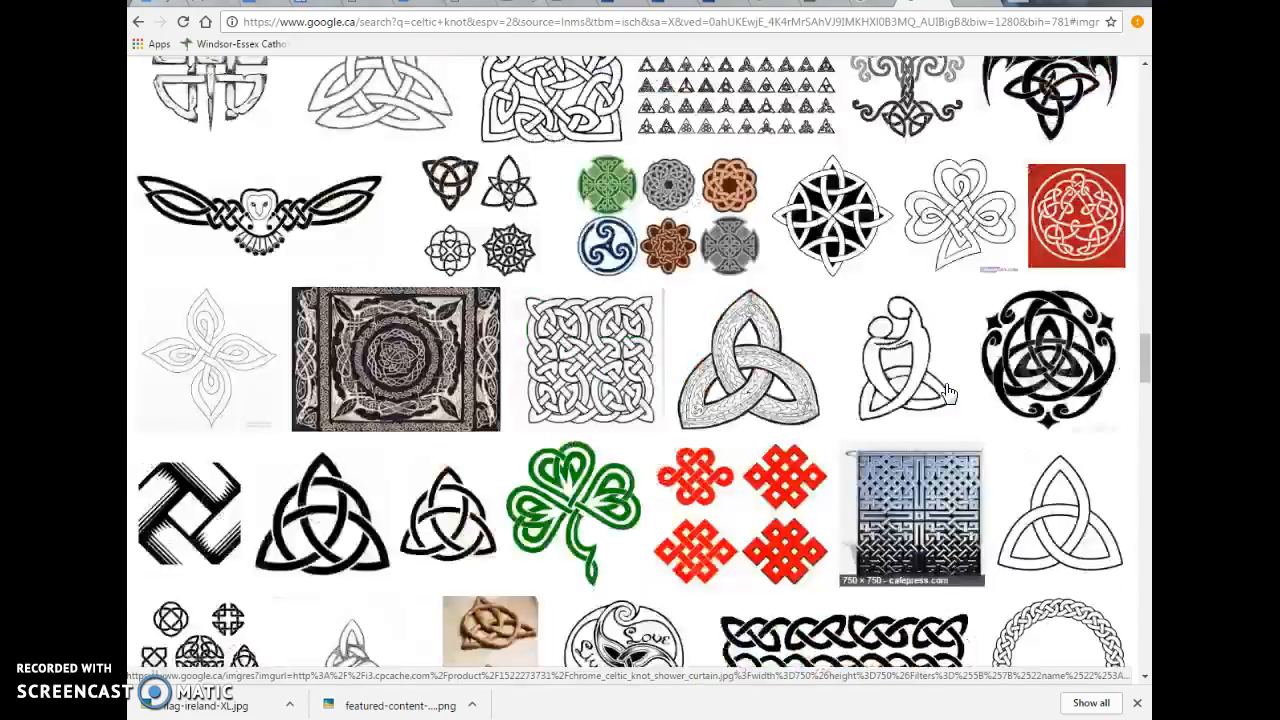
pyautogui.scroll(6, 948, 392)
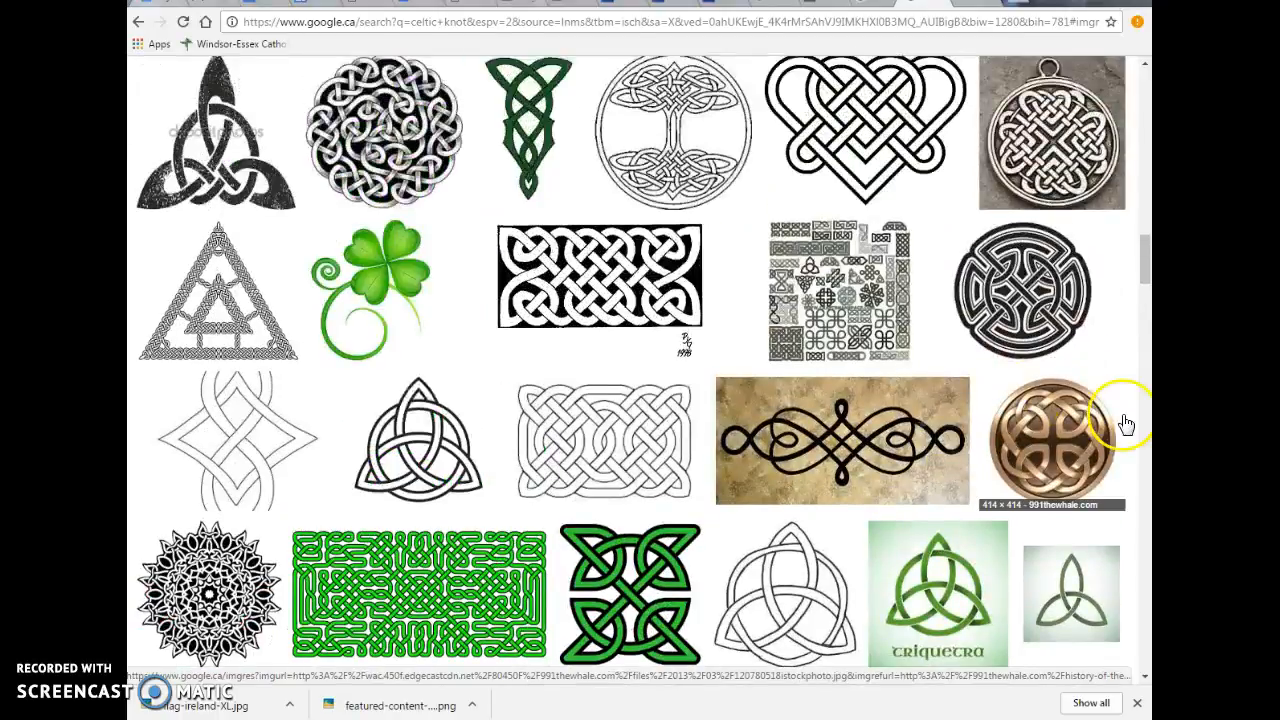
pyautogui.click(1046, 432)
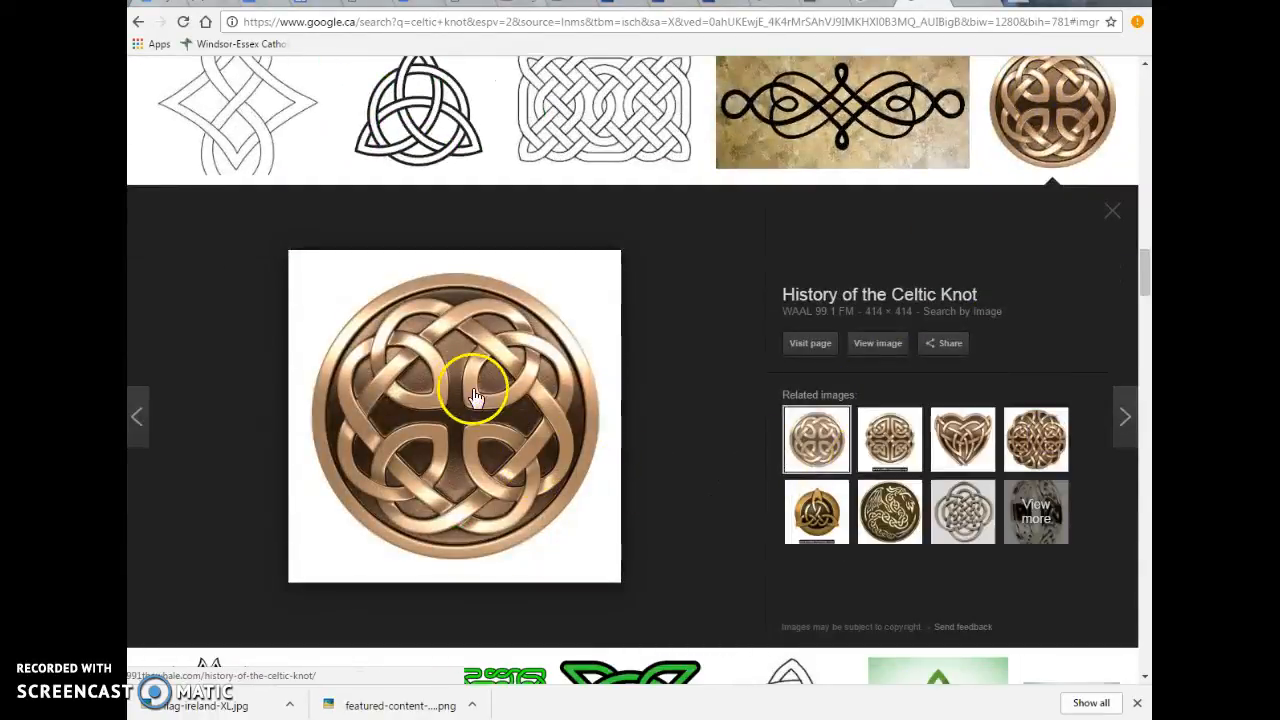
# Step: Save the bronze knot image to the Desktop as a JPEG named celtic
pyautogui.rightClick(502, 341)
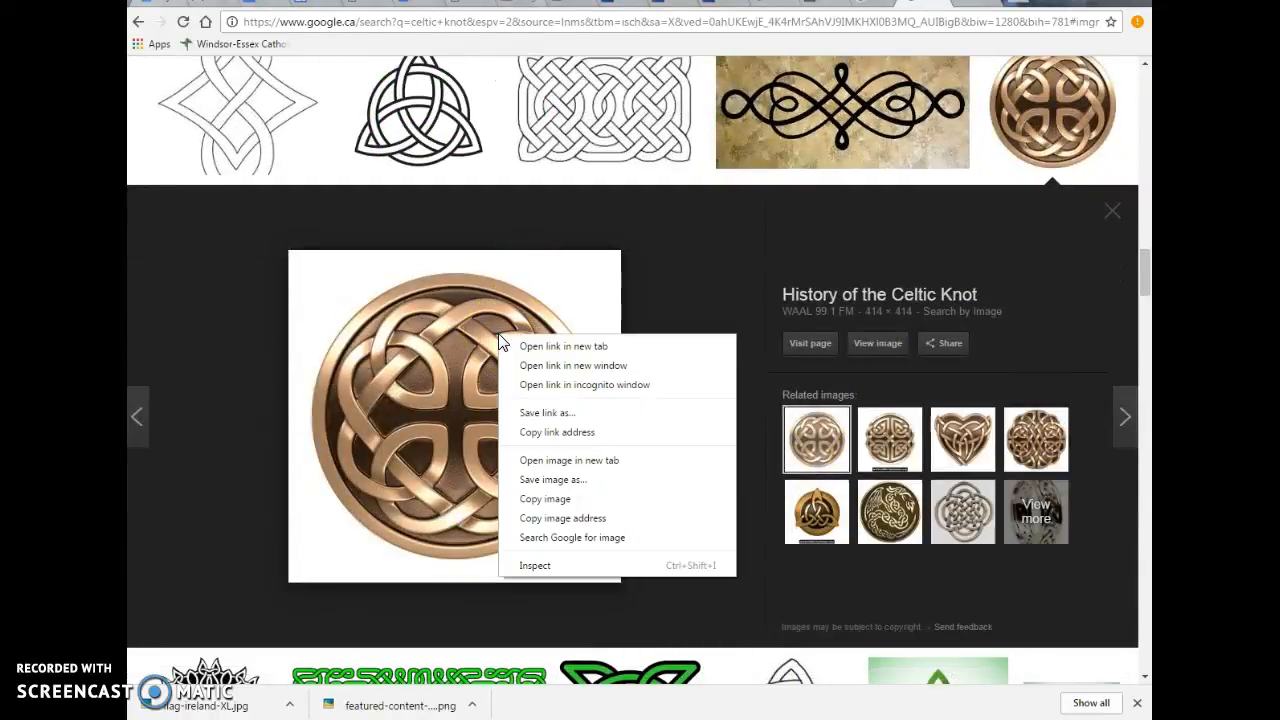
pyautogui.click(543, 478)
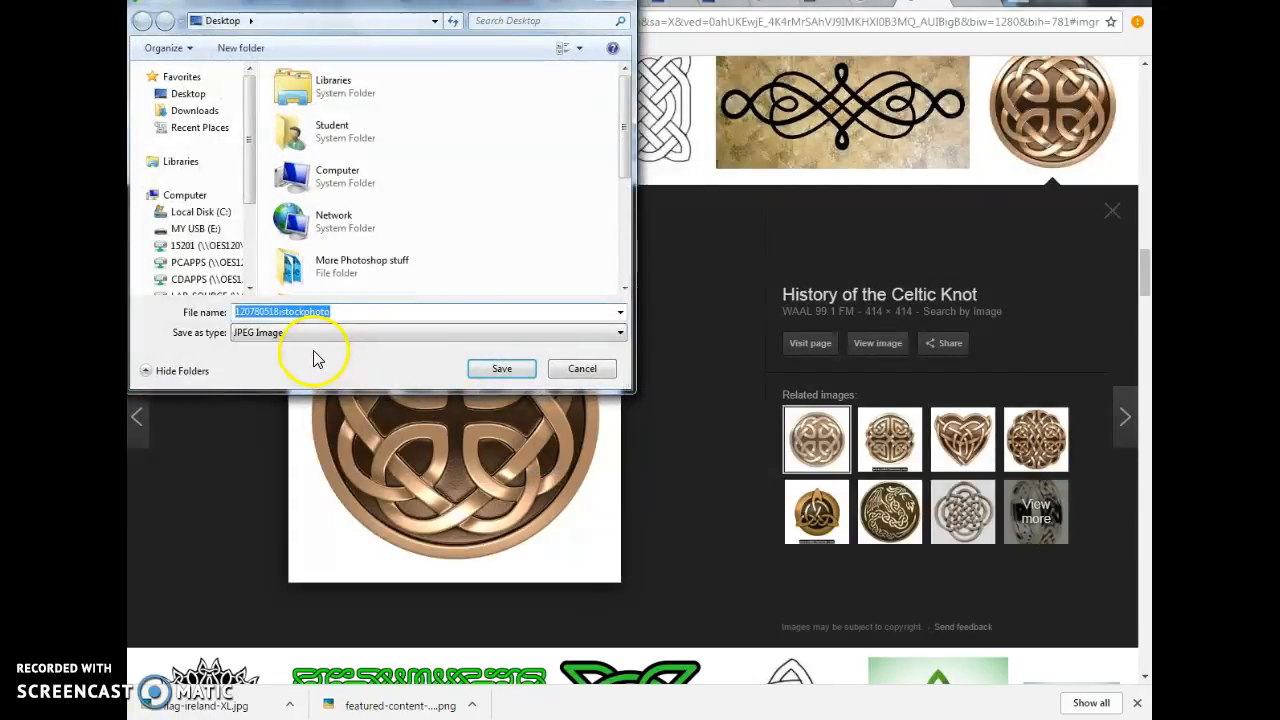
pyautogui.write('celtic')
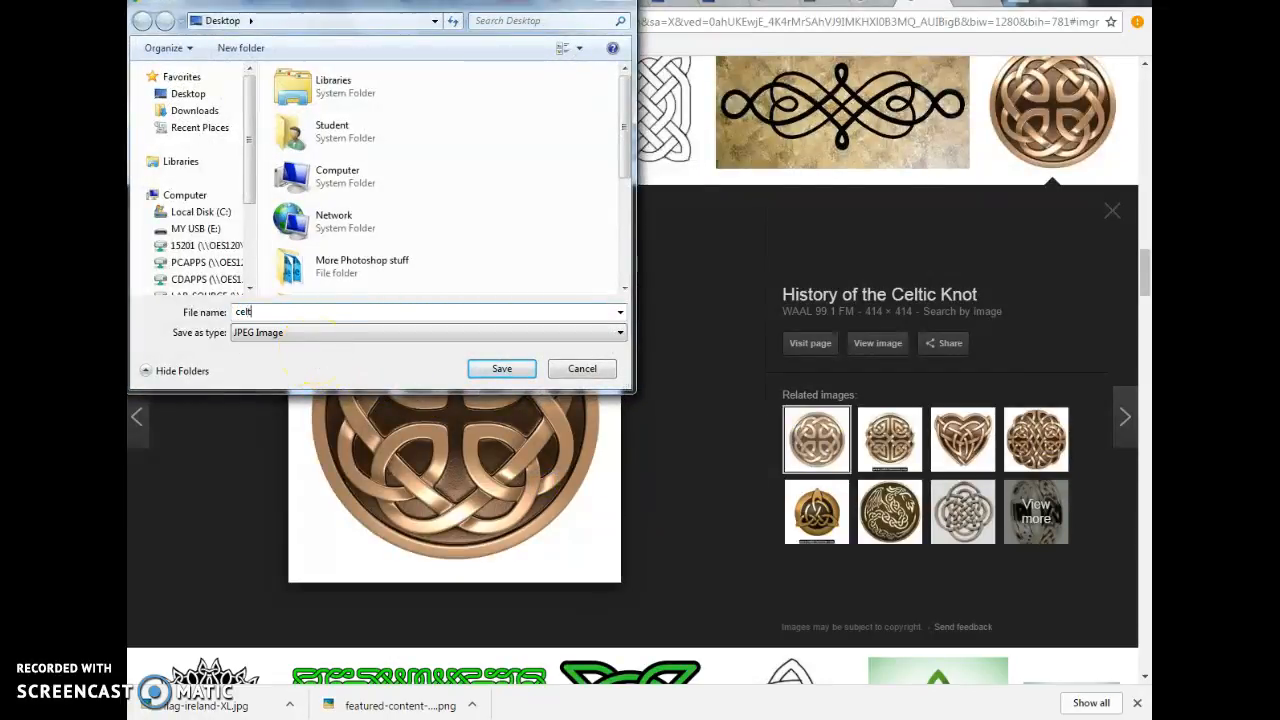
pyautogui.click(518, 370)
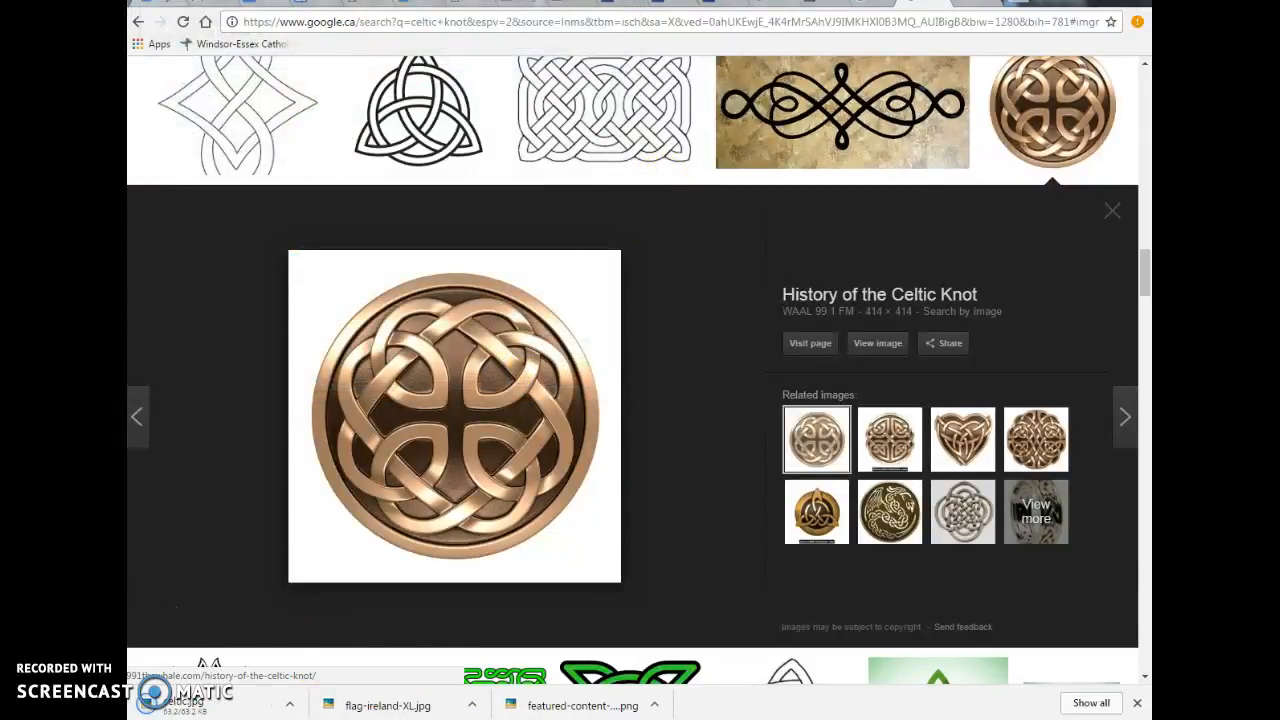
# Step: Switch back to Photoshop Elements and open the celtic image from the Desktop
pyautogui.hotkey('alt', 'Tab')
pyautogui.hotkey('alt', 'Tab')
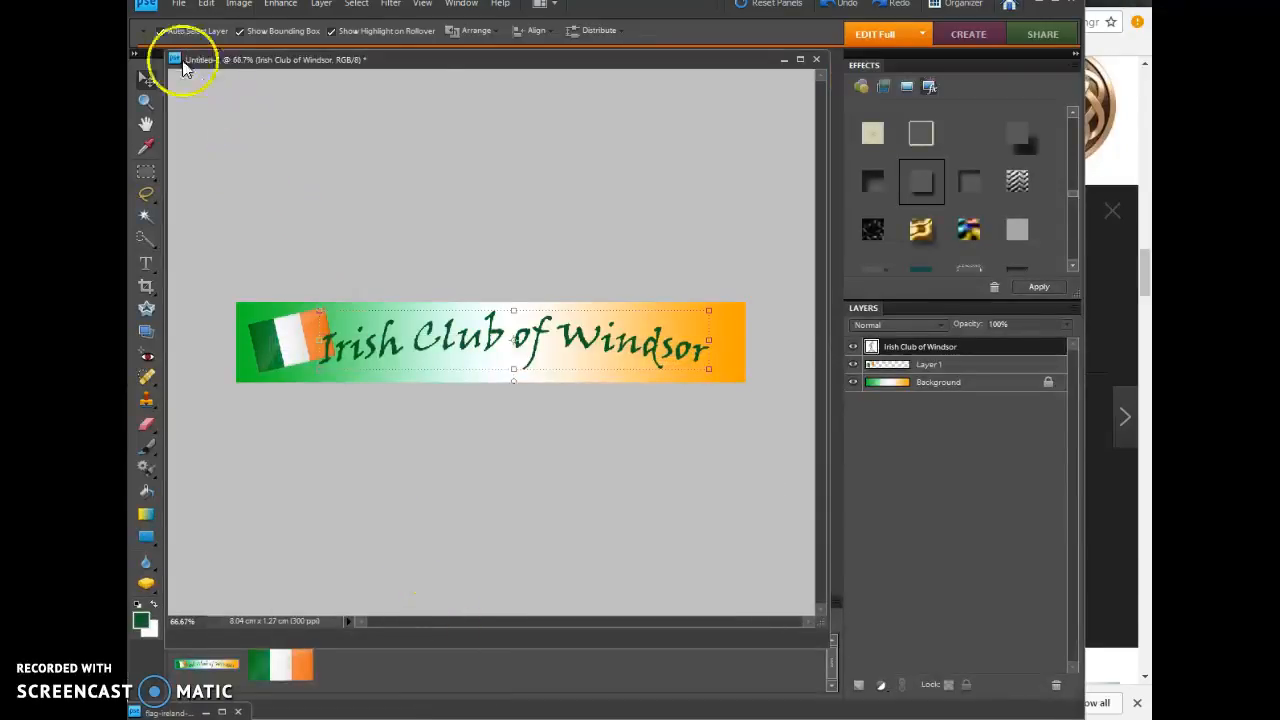
pyautogui.click(178, 3)
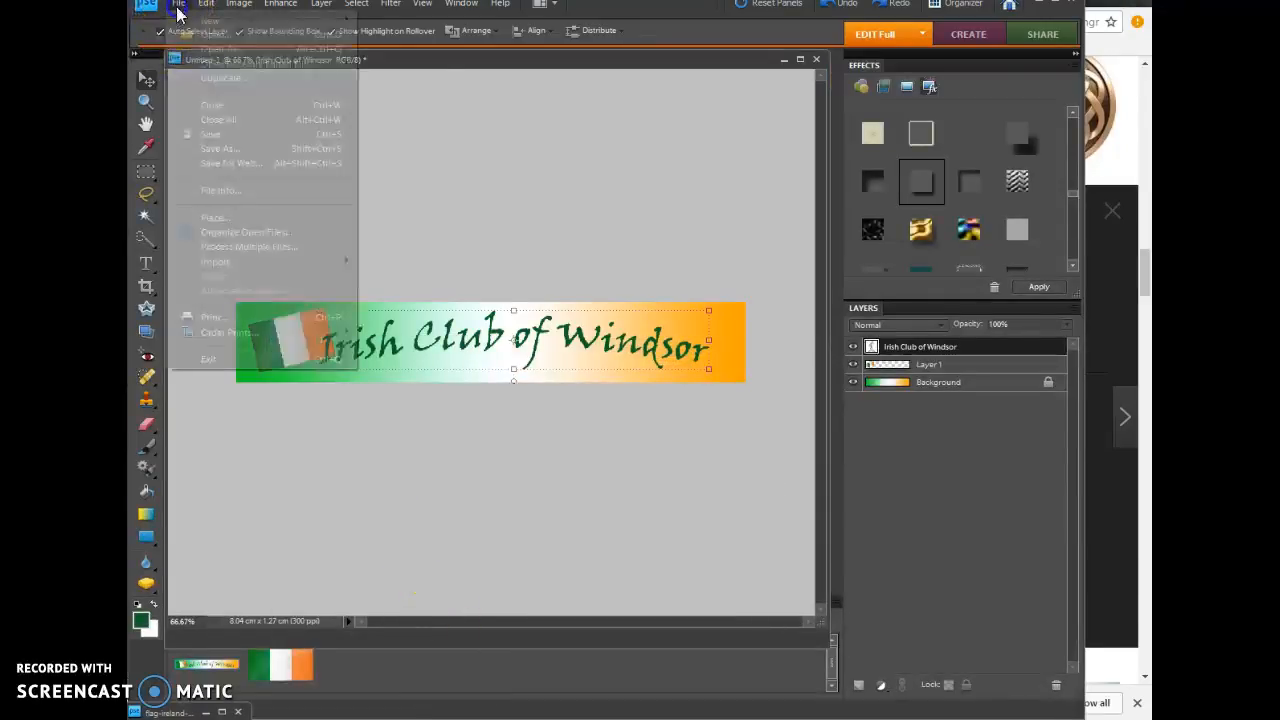
pyautogui.click(206, 43)
pyautogui.moveTo(824, 155); pyautogui.dragTo(837, 251)
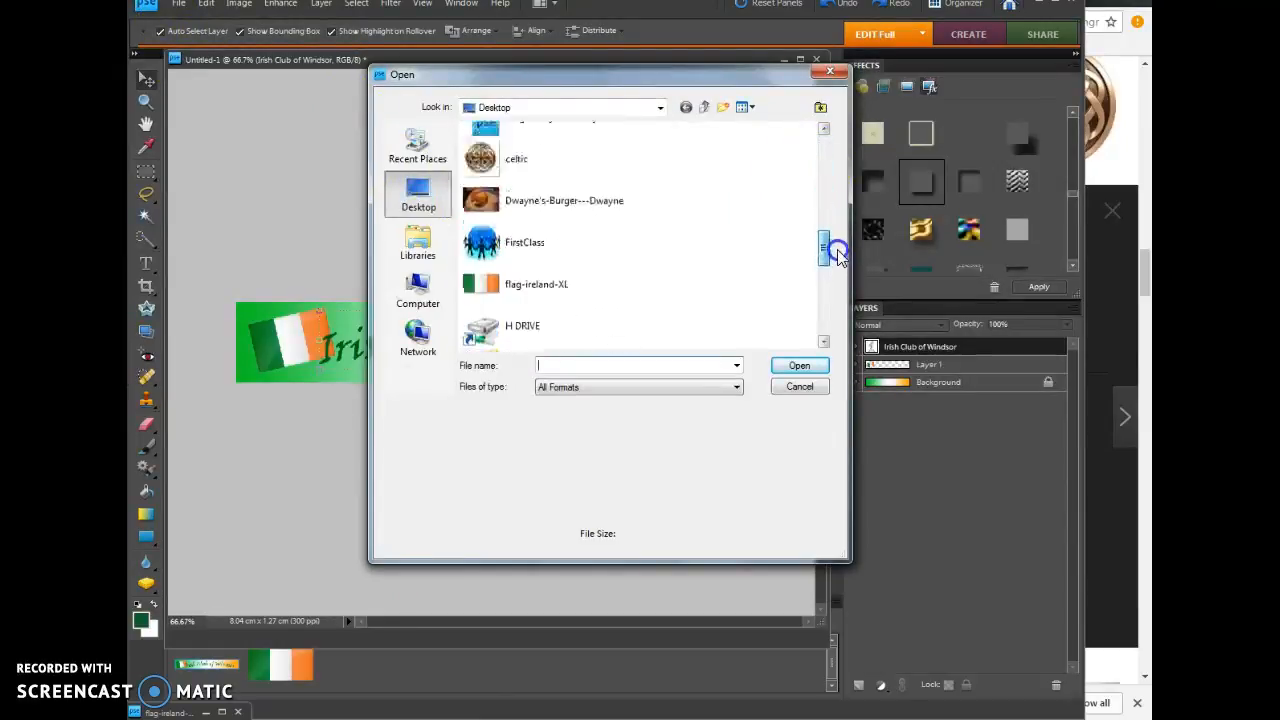
pyautogui.click(503, 160)
pyautogui.click(790, 372)
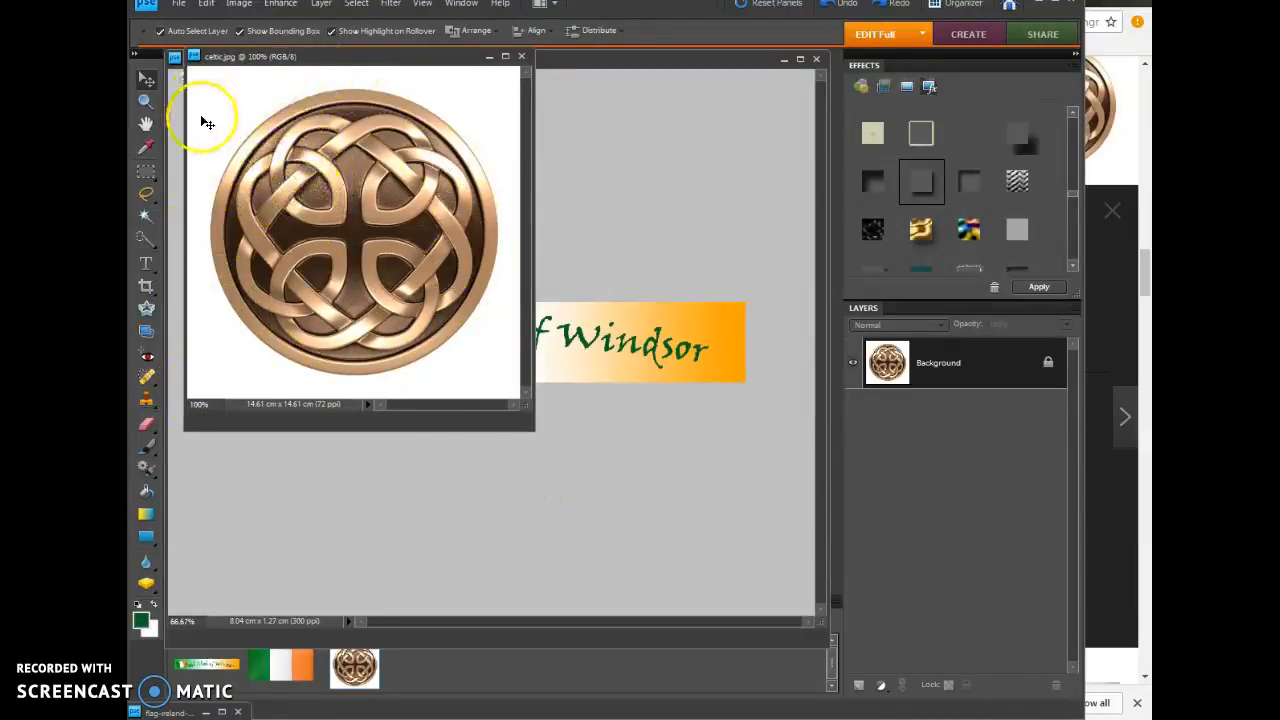
# Step: Magic-wand the white background around the knot, invert the selection to copy only the knot, and return to the banner document
pyautogui.click(146, 216)
pyautogui.click(207, 122)
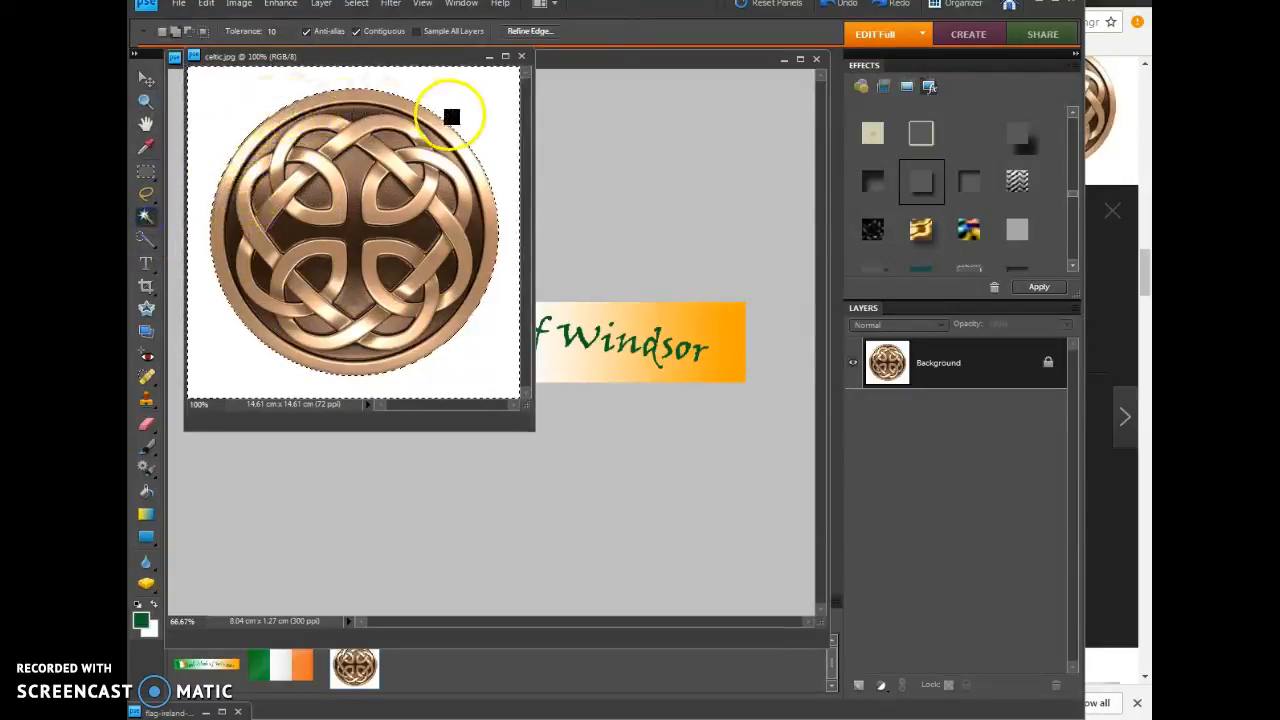
pyautogui.click(358, 6)
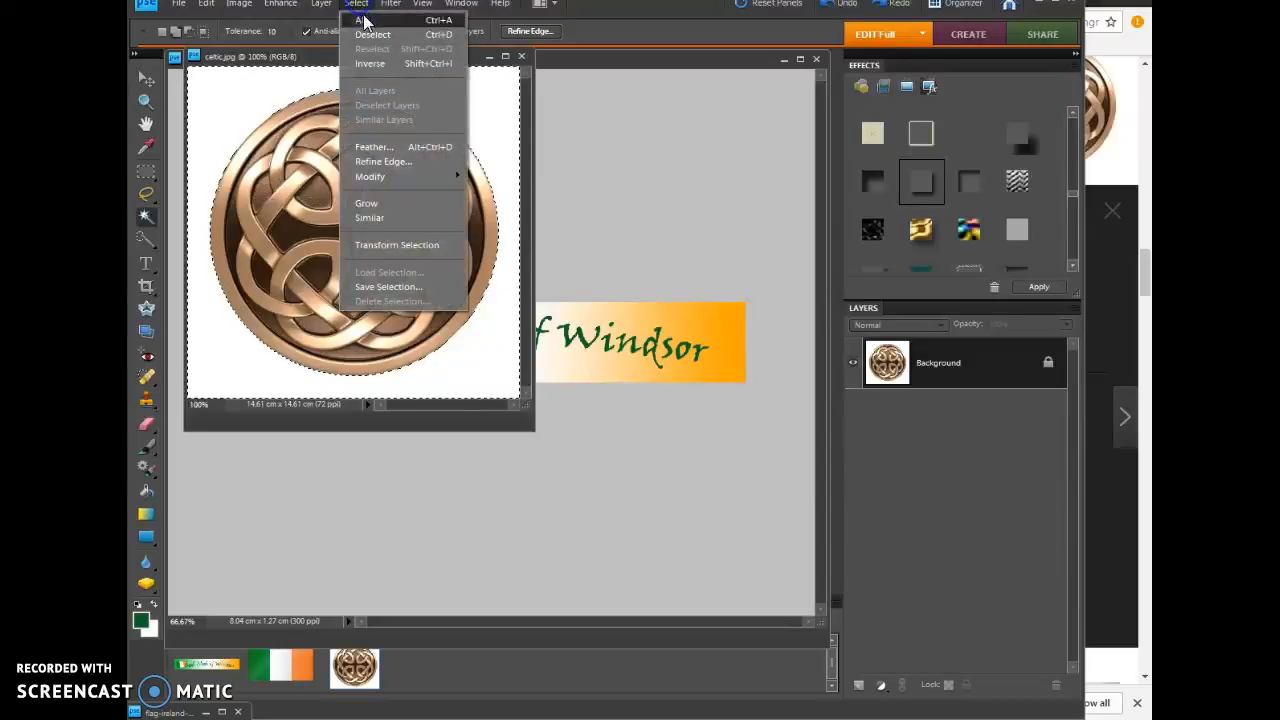
pyautogui.click(375, 65)
pyautogui.click(204, 4)
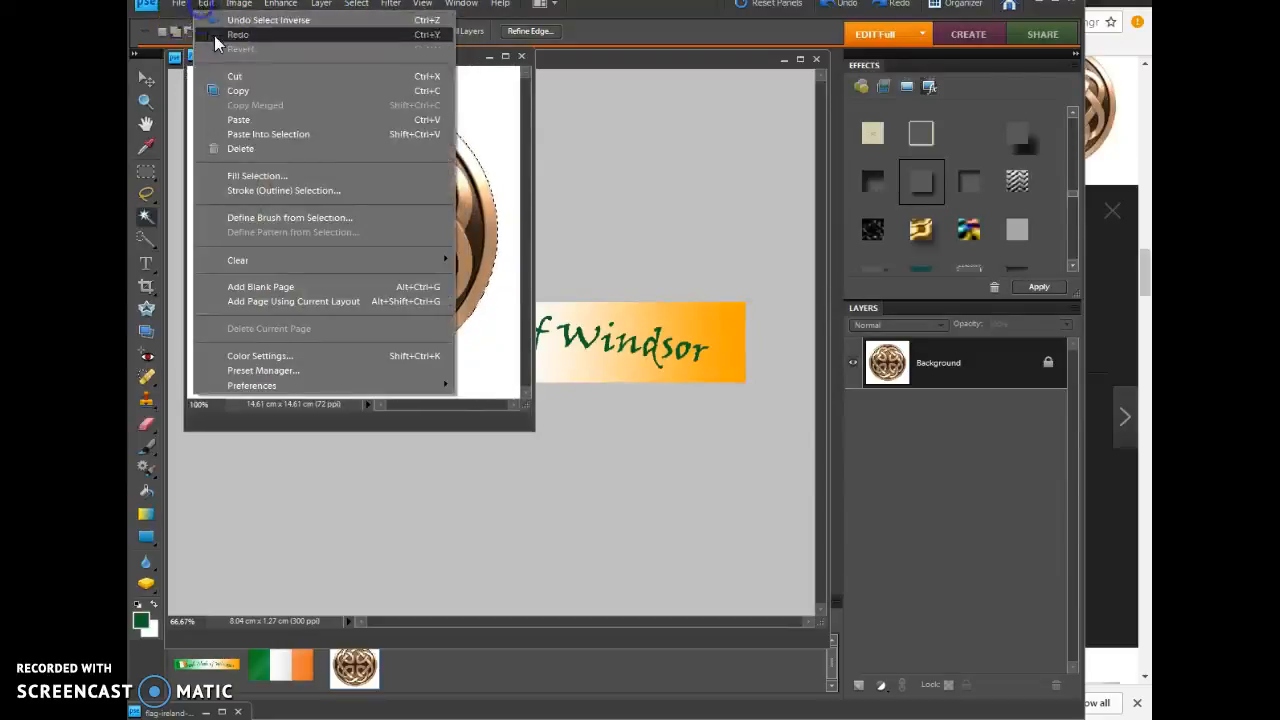
pyautogui.click(226, 88)
pyautogui.click(629, 86)
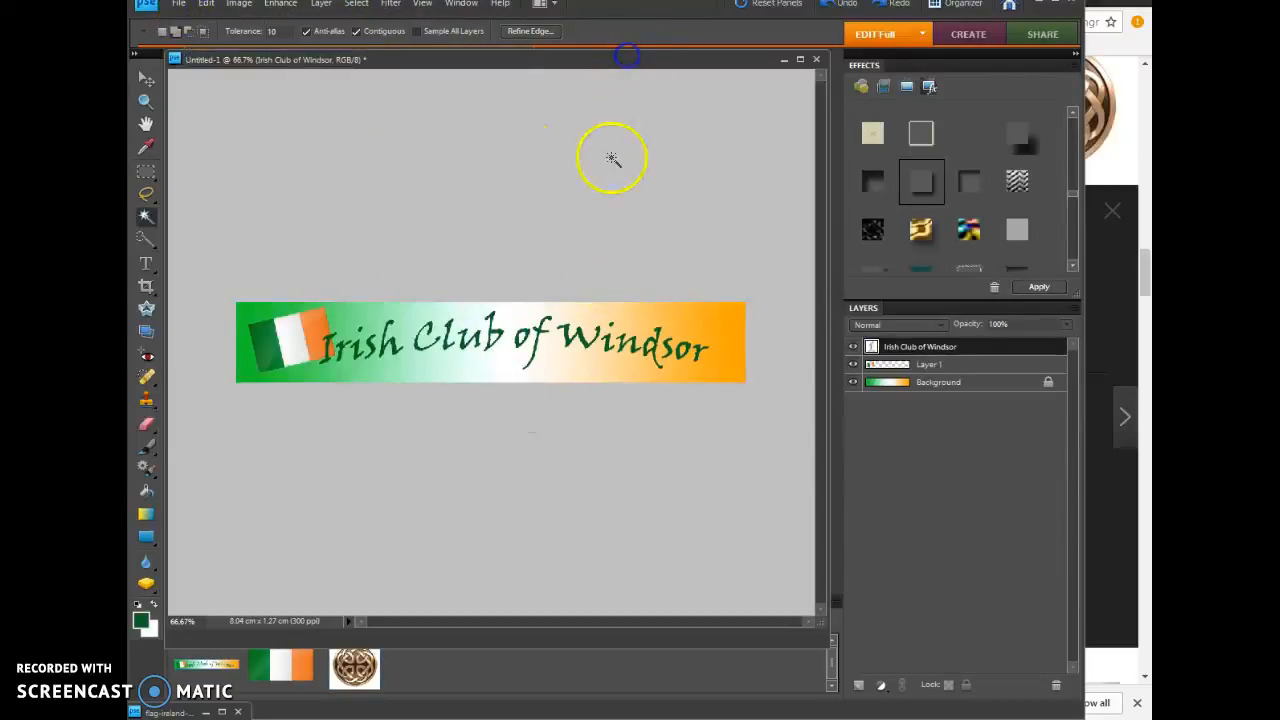
# Step: Paste the copied knot into the banner and scale it down proportionally to about 36% near the orange end
pyautogui.click(205, 4)
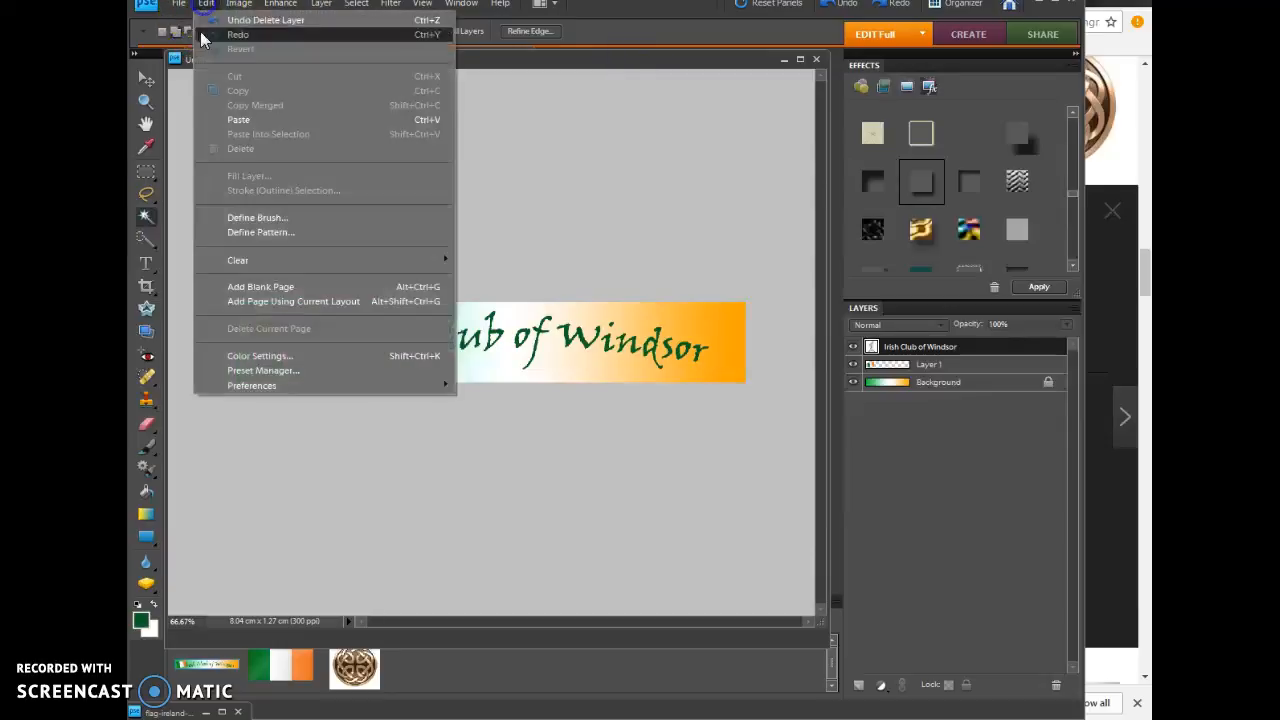
pyautogui.click(229, 121)
pyautogui.click(146, 78)
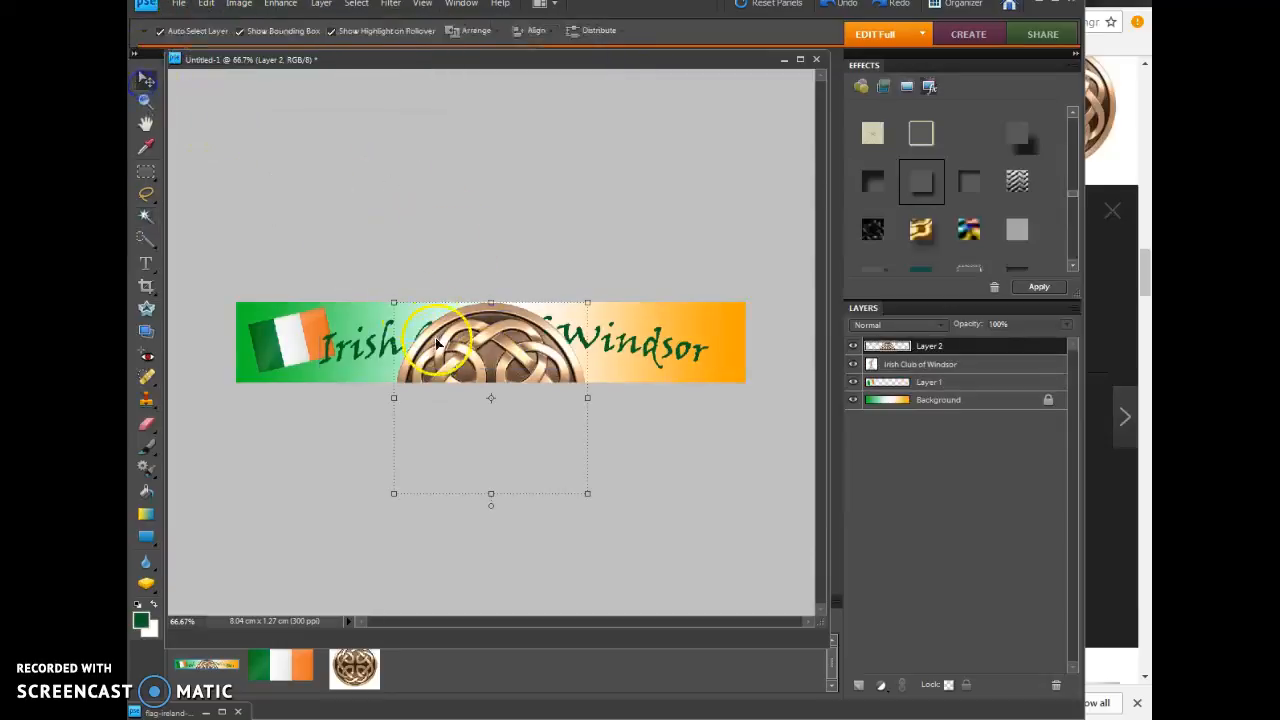
pyautogui.moveTo(394, 305); pyautogui.dragTo(640, 303)
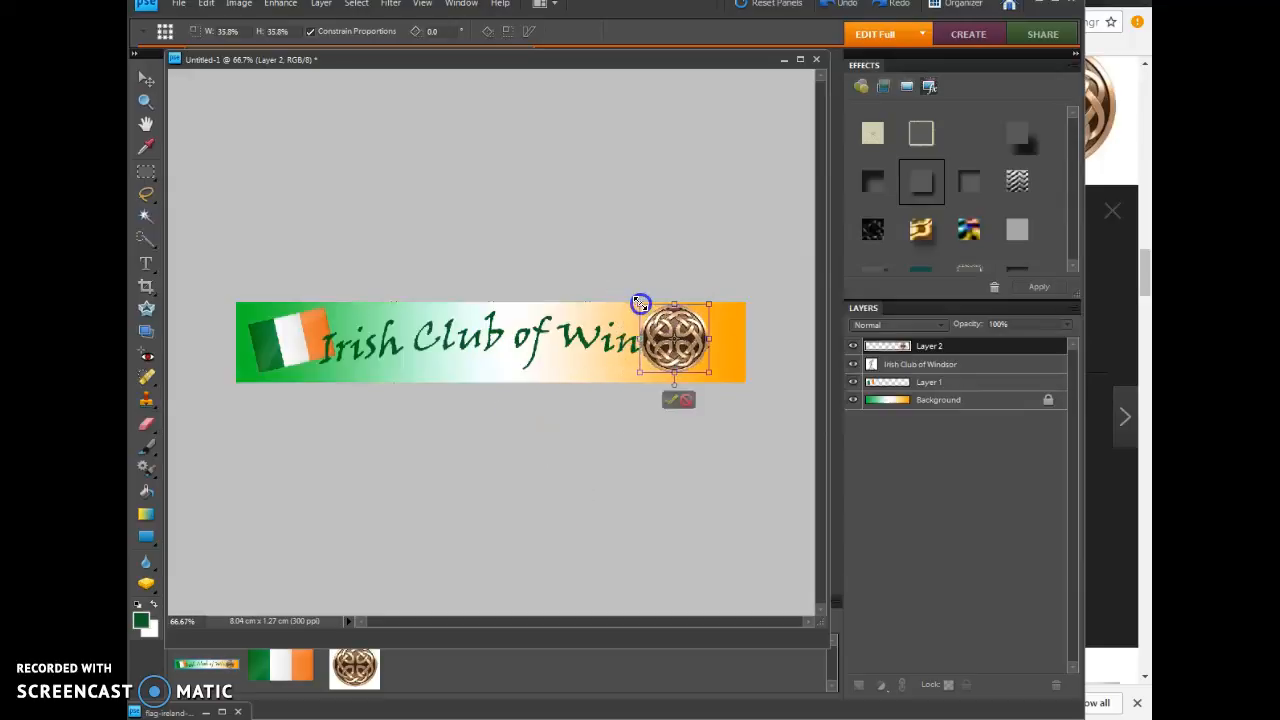
# Step: Resize and shift the knot so it overhangs the banner's lower-right corner, and move its layer beneath the title text layer
pyautogui.moveTo(709, 372); pyautogui.dragTo(733, 387)
pyautogui.moveTo(686, 333); pyautogui.dragTo(653, 312)
pyautogui.moveTo(707, 352)
pyautogui.mouseDown()
pyautogui.moveTo(723, 360)
pyautogui.moveTo(712, 358)
pyautogui.mouseUp()
pyautogui.click(743, 452)
pyautogui.click(733, 440)
pyautogui.moveTo(894, 345); pyautogui.dragTo(929, 381)
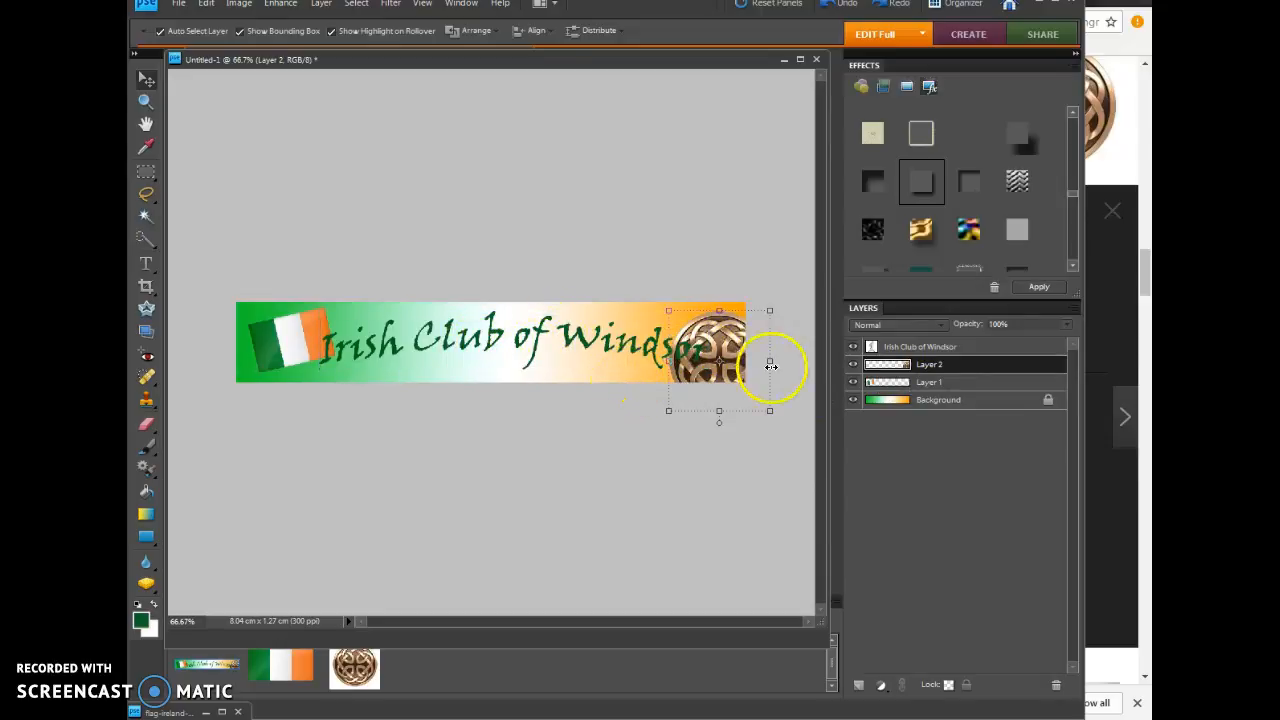
pyautogui.click(605, 446)
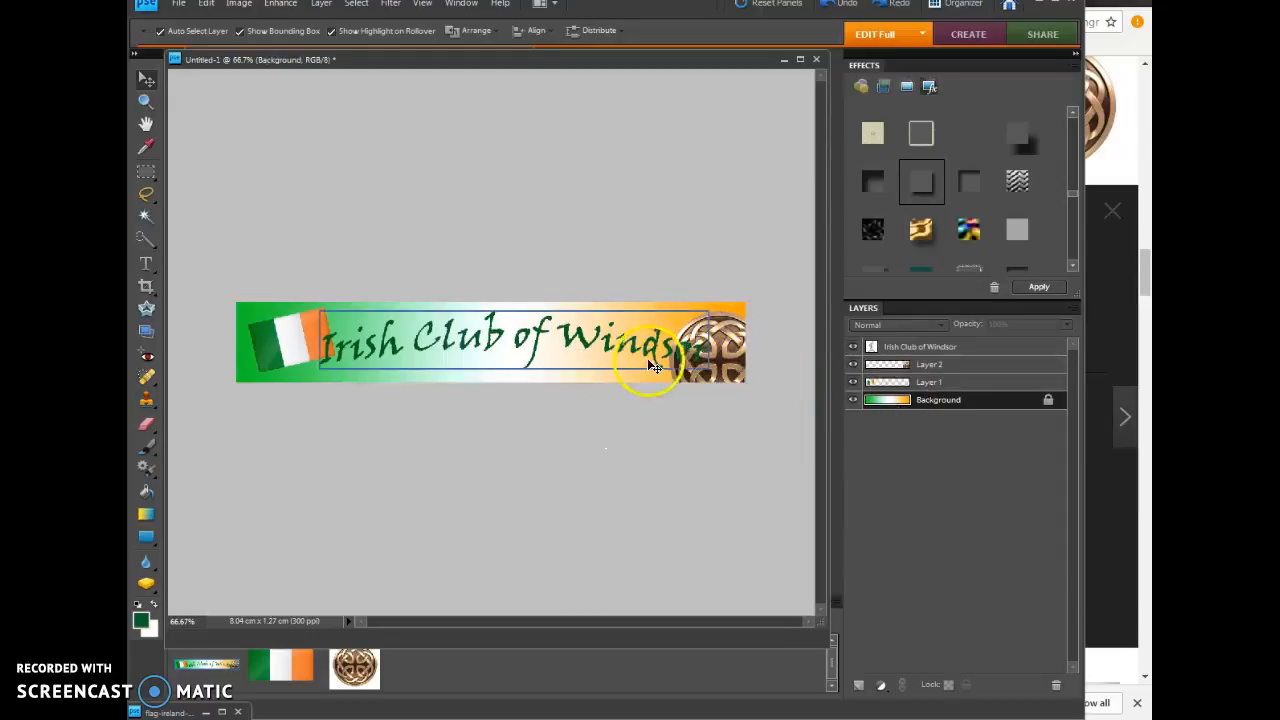
# Step: Duplicate the Irish Club of Windsor text layer and offset the copy slightly down and to the right of the original
pyautogui.click(601, 340)
pyautogui.rightClick(940, 347)
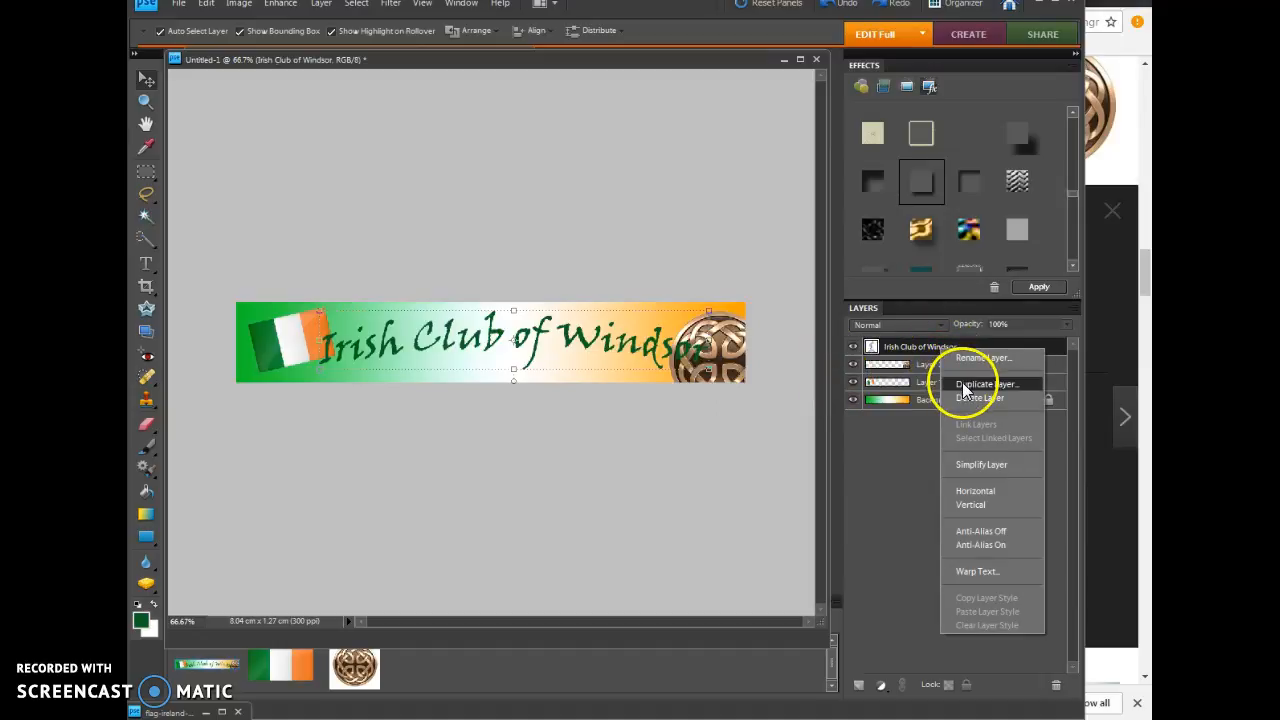
pyautogui.click(965, 386)
pyautogui.click(750, 214)
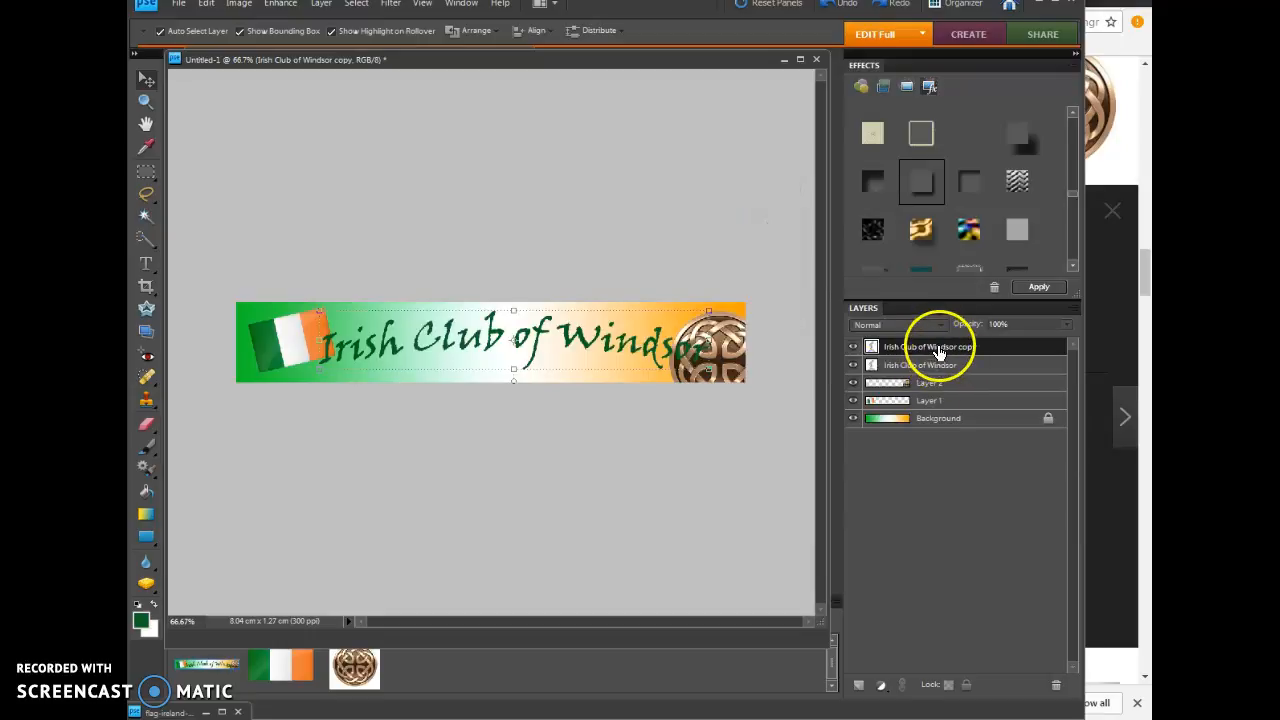
pyautogui.moveTo(585, 341)
pyautogui.mouseDown()
pyautogui.moveTo(572, 345)
pyautogui.moveTo(580, 335)
pyautogui.moveTo(591, 351)
pyautogui.mouseUp()
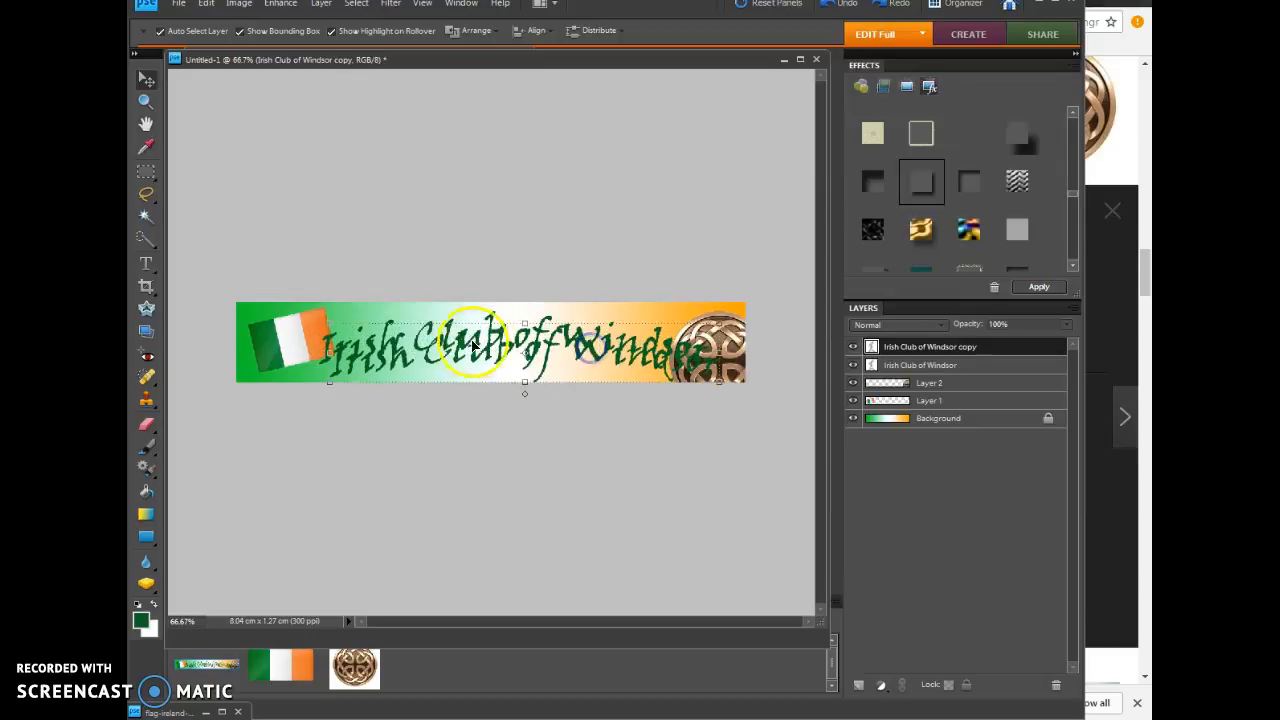
# Step: Recolour all the text of the duplicated title white
pyautogui.click(147, 266)
pyautogui.moveTo(334, 372); pyautogui.dragTo(720, 372)
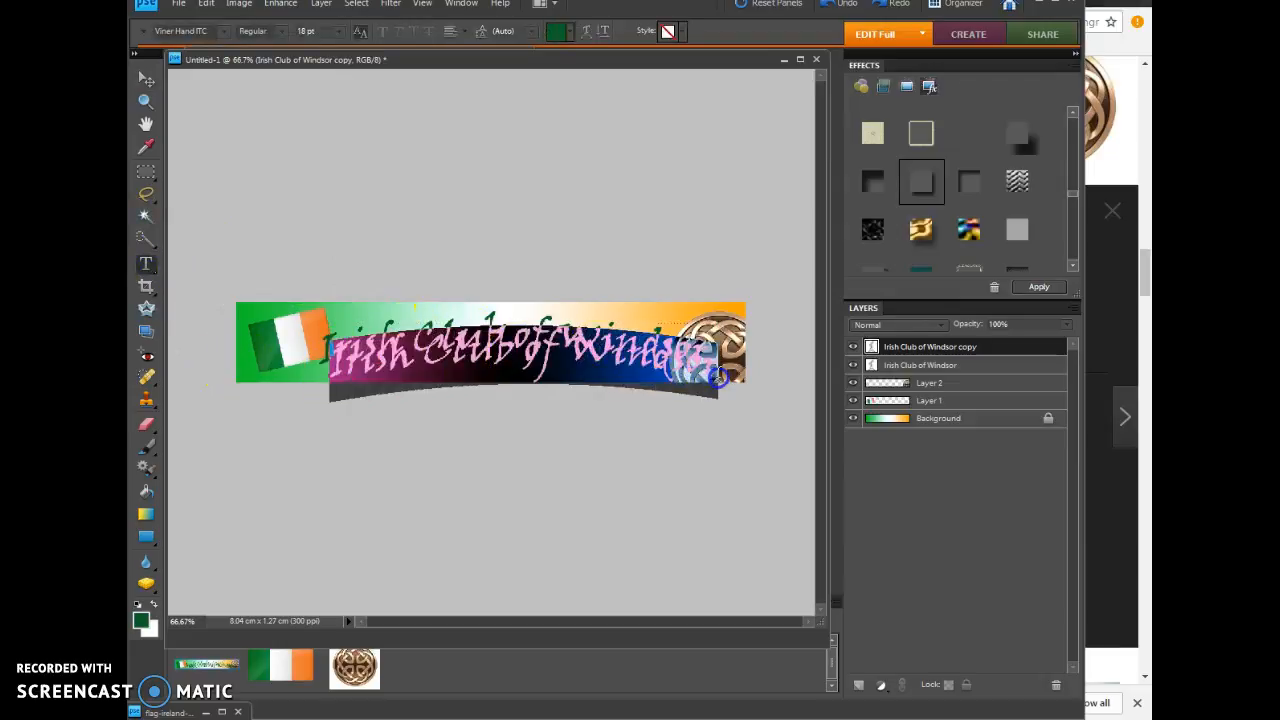
pyautogui.click(569, 38)
pyautogui.click(543, 55)
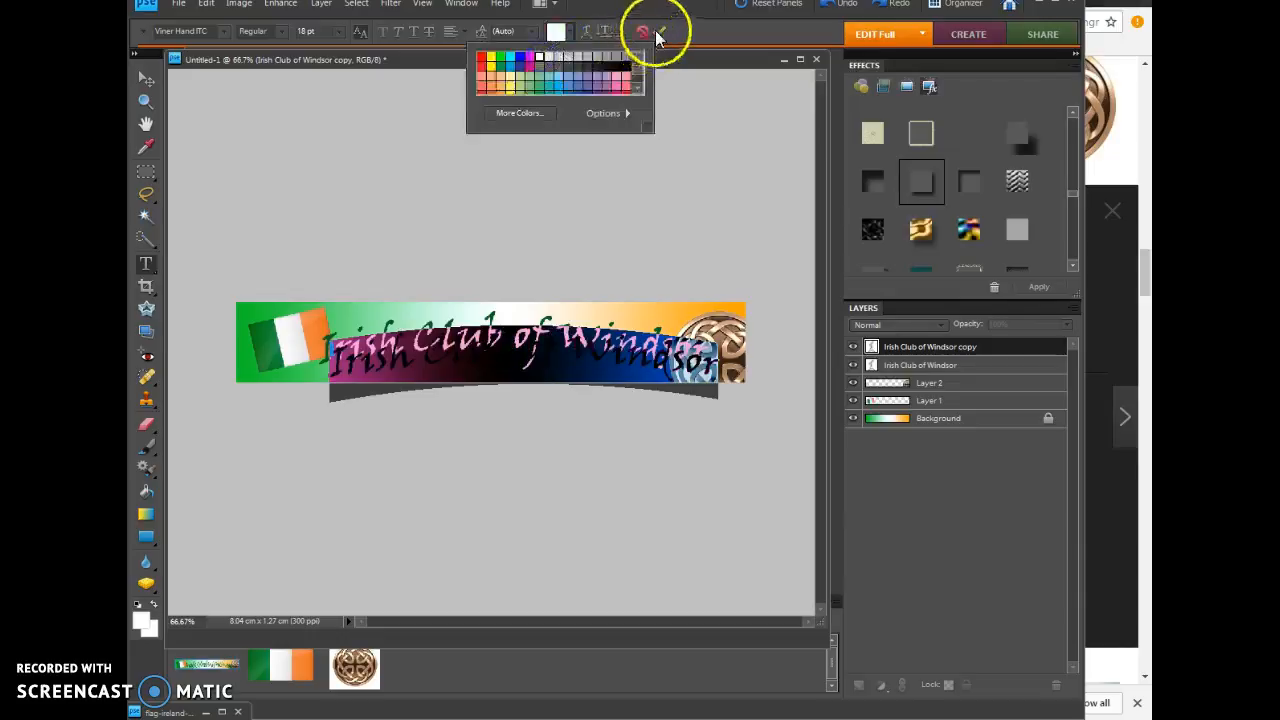
pyautogui.click(659, 31)
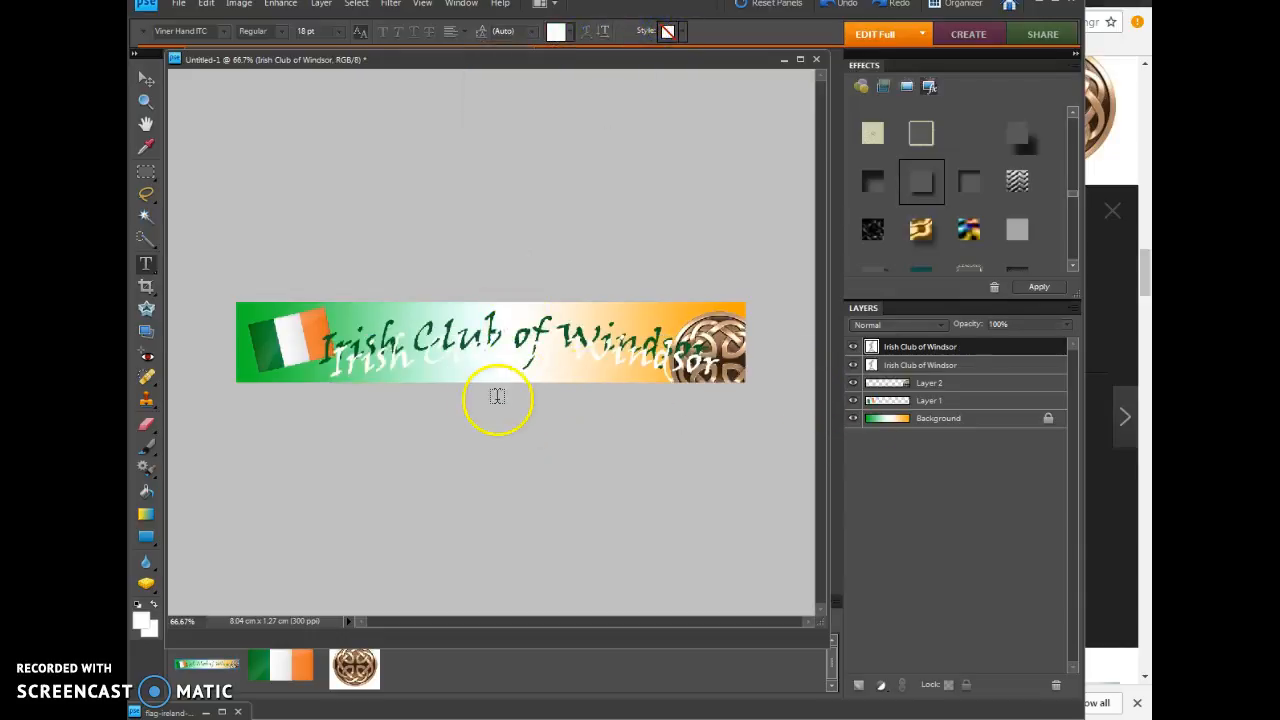
# Step: Move the white title copy closer to the green title and stack the green title layer above it
pyautogui.click(143, 79)
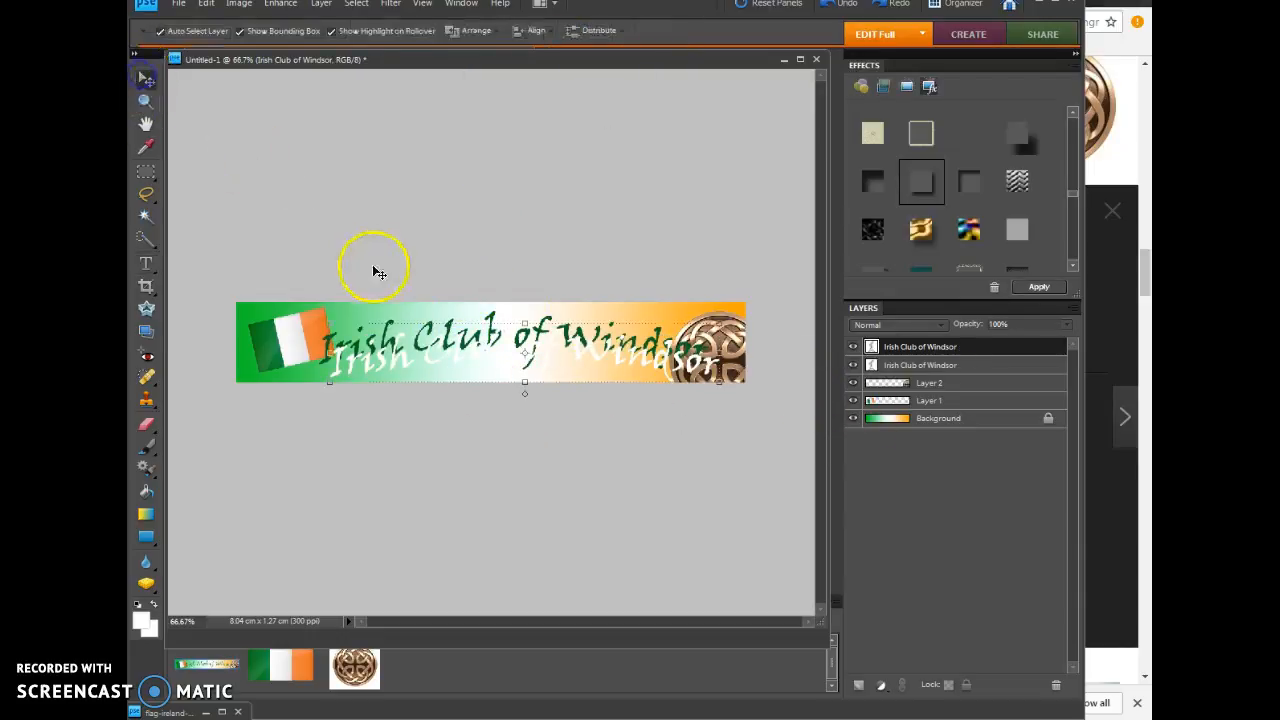
pyautogui.moveTo(399, 367); pyautogui.dragTo(395, 352)
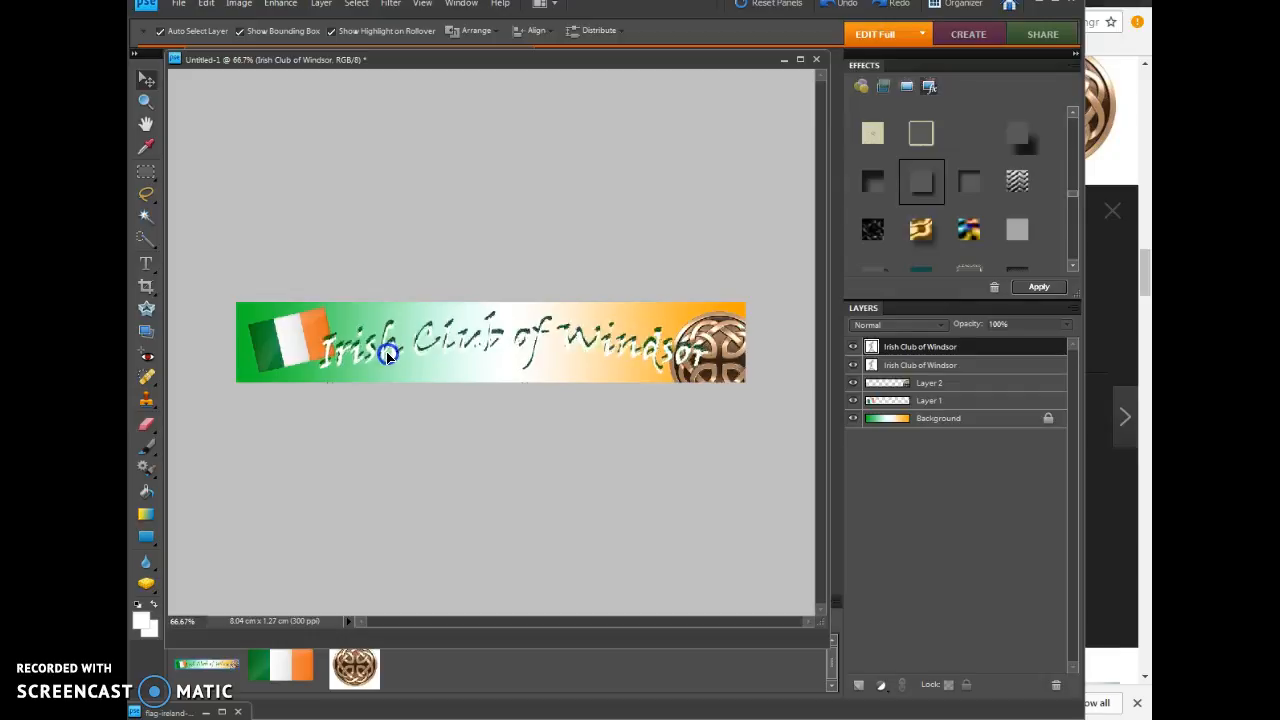
pyautogui.moveTo(921, 366); pyautogui.dragTo(922, 343)
# Step: Shift the green title up and to the left, and nudge the white copy just behind it as a thin shadow
pyautogui.moveTo(391, 352); pyautogui.dragTo(383, 345)
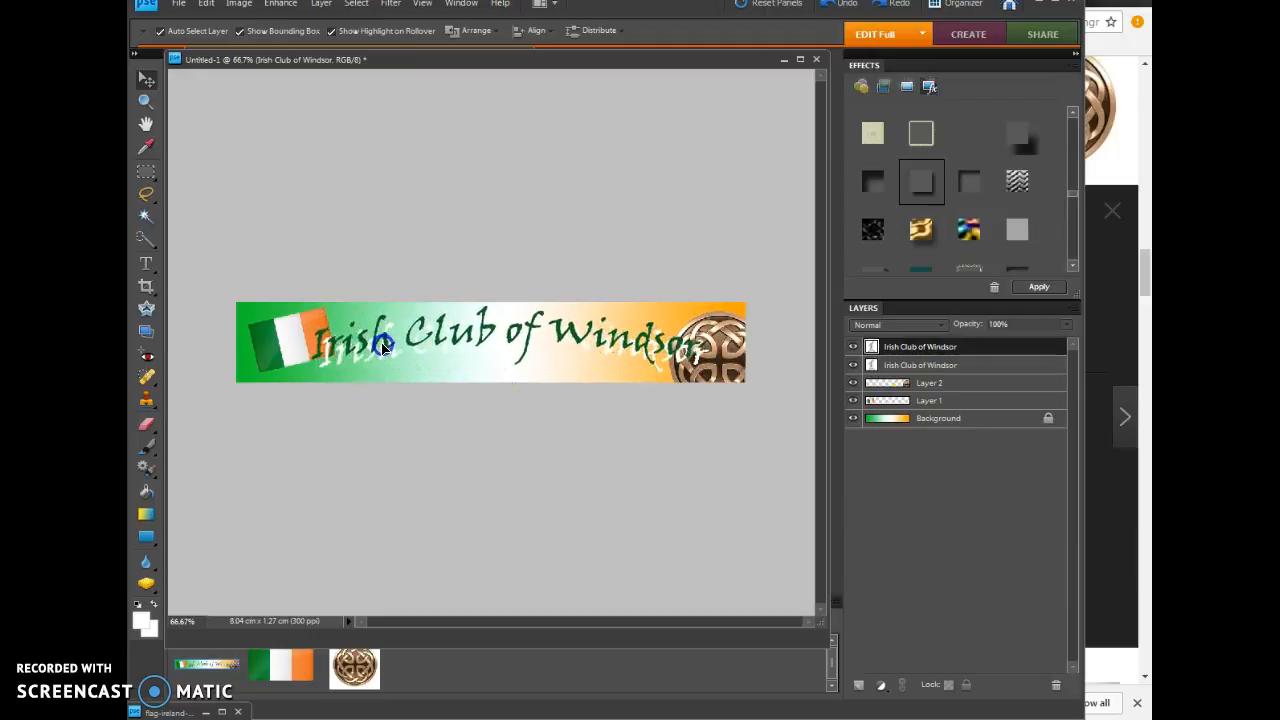
pyautogui.click(893, 366)
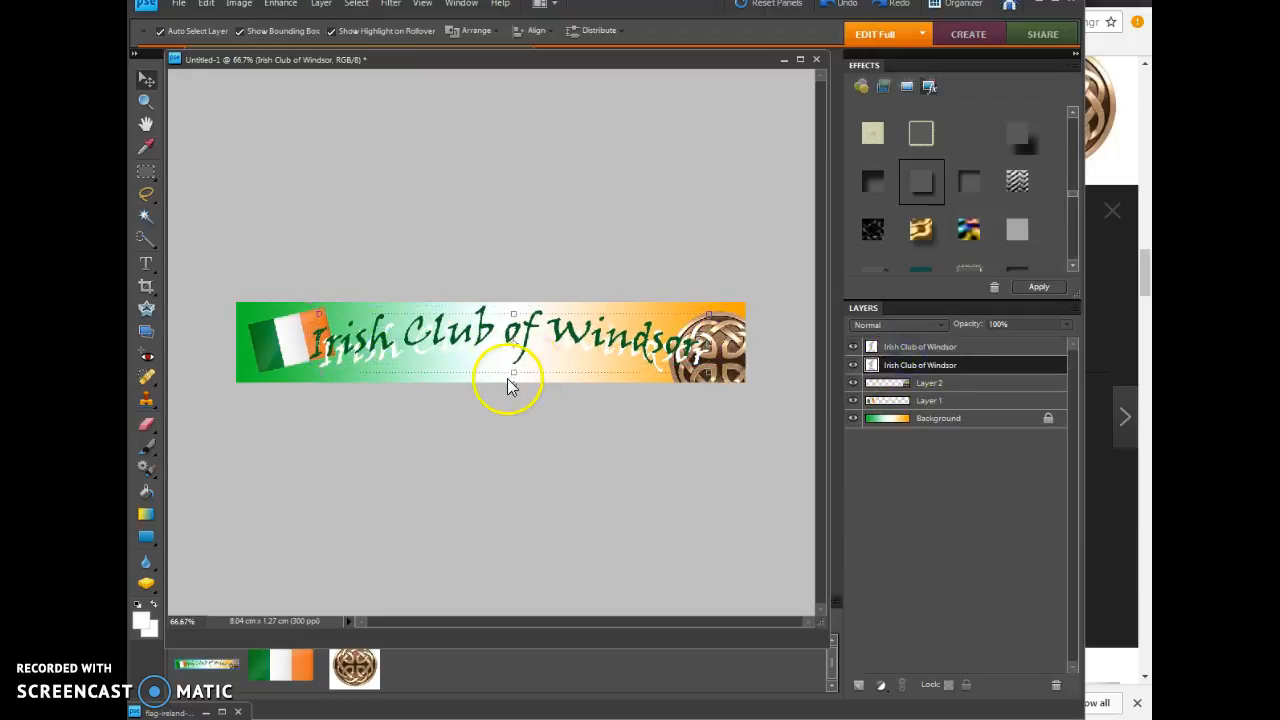
pyautogui.moveTo(491, 366); pyautogui.dragTo(484, 361)
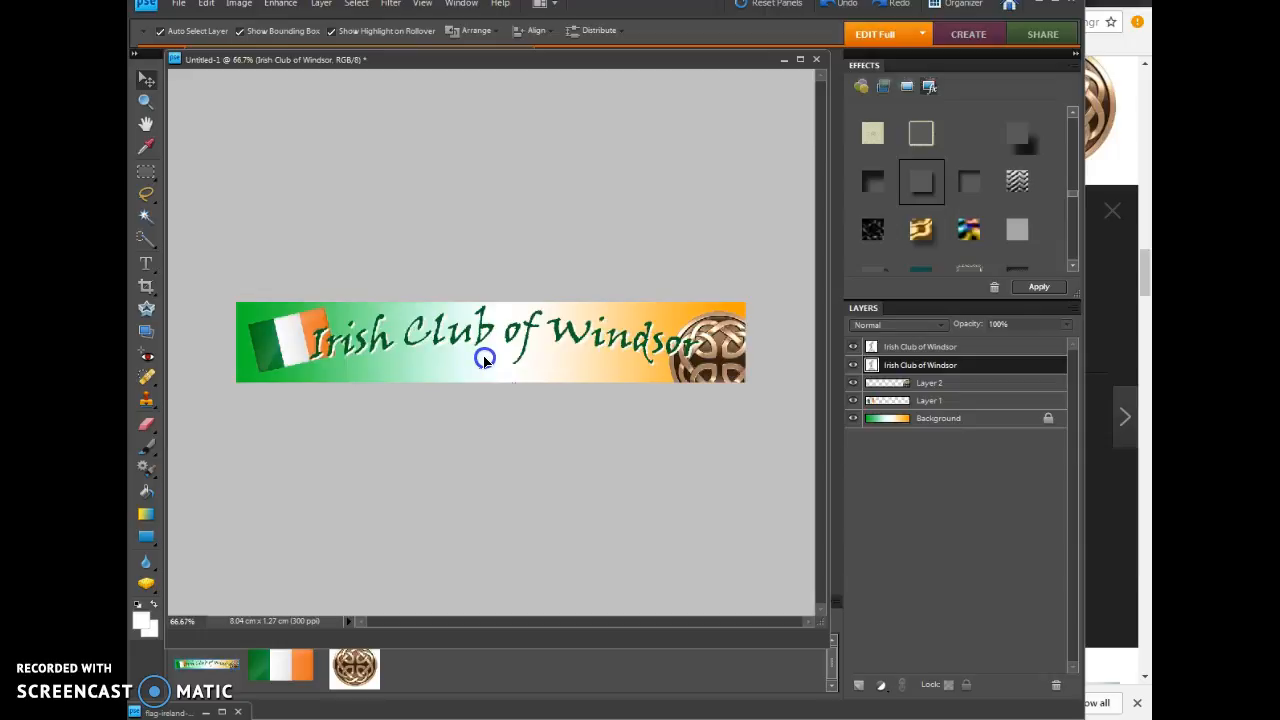
pyautogui.moveTo(484, 361); pyautogui.dragTo(486, 357)
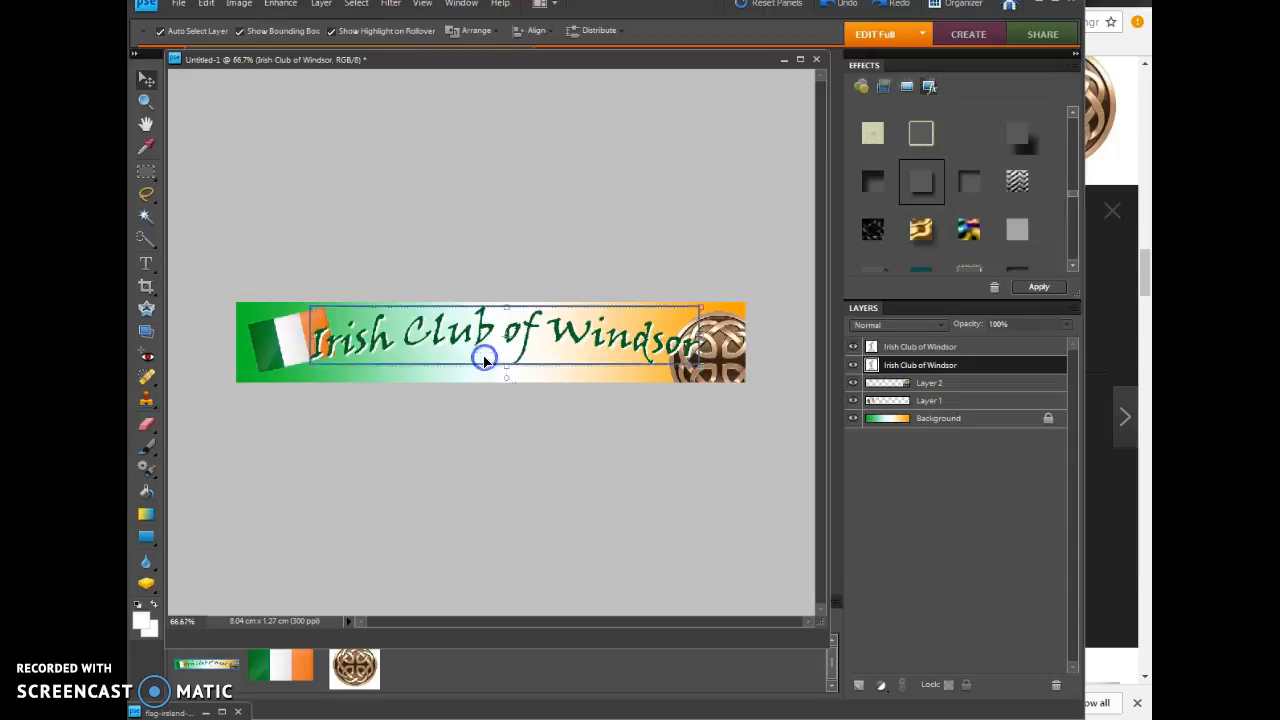
pyautogui.click(532, 420)
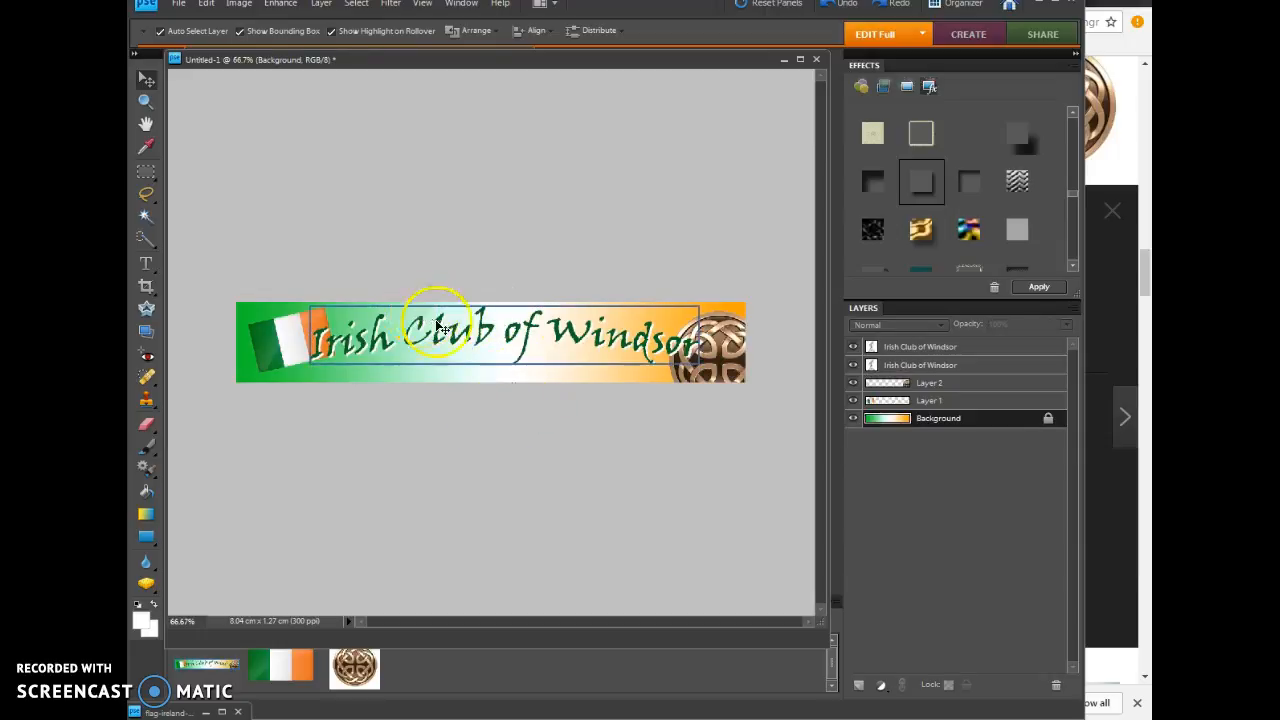
# Step: Link the green and white title layers and move them together slightly to the right
pyautogui.click(893, 346)
pyautogui.keyDown('shift'); pyautogui.click(899, 366); pyautogui.keyUp('shift')
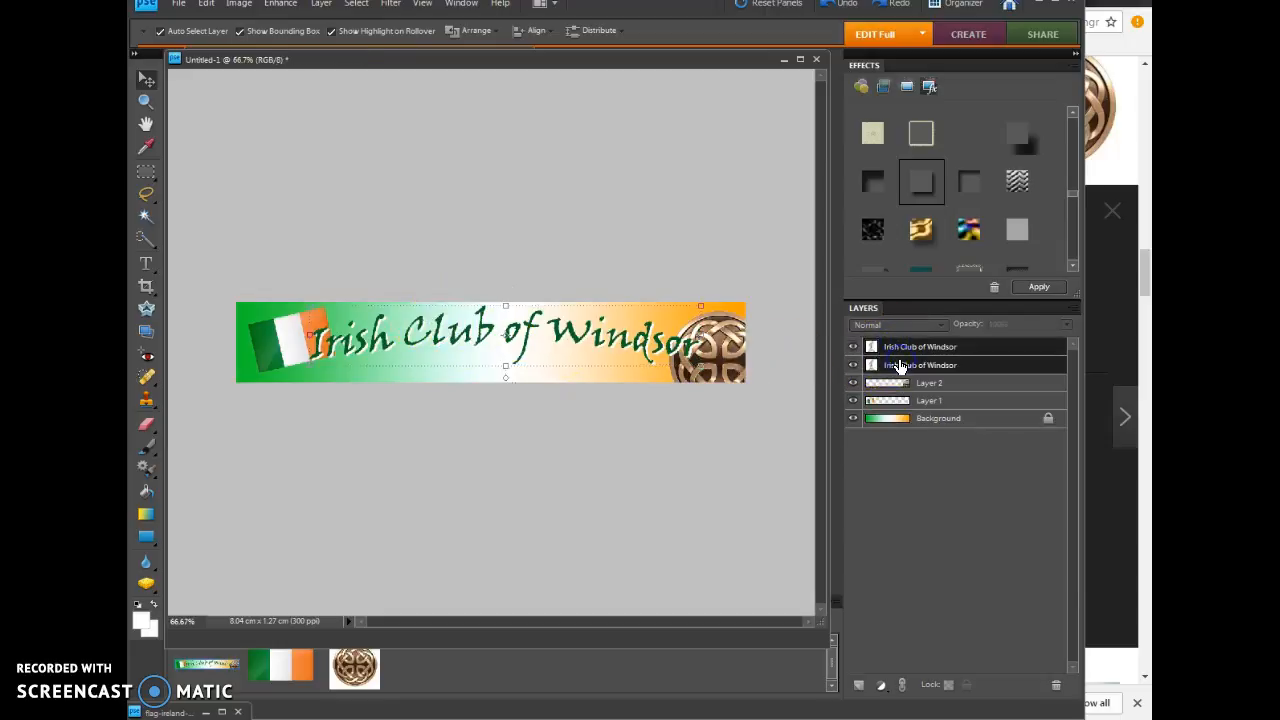
pyautogui.rightClick(906, 348)
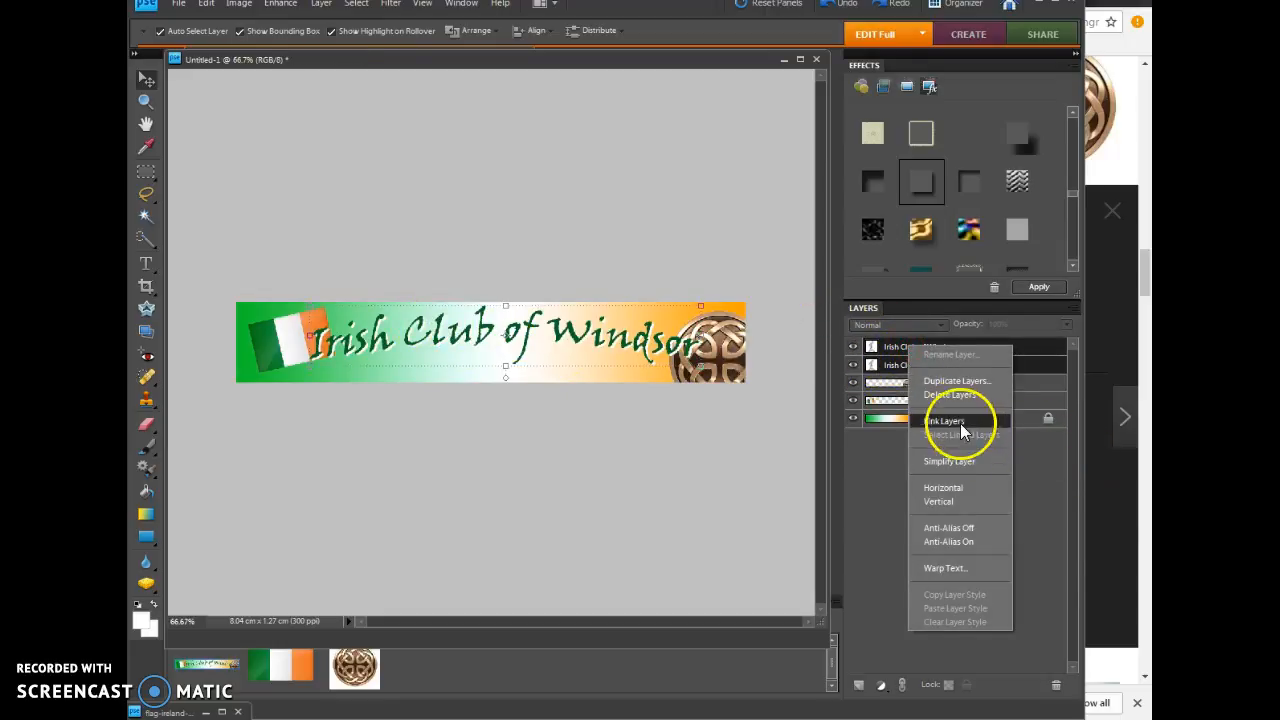
pyautogui.rightClick(890, 353)
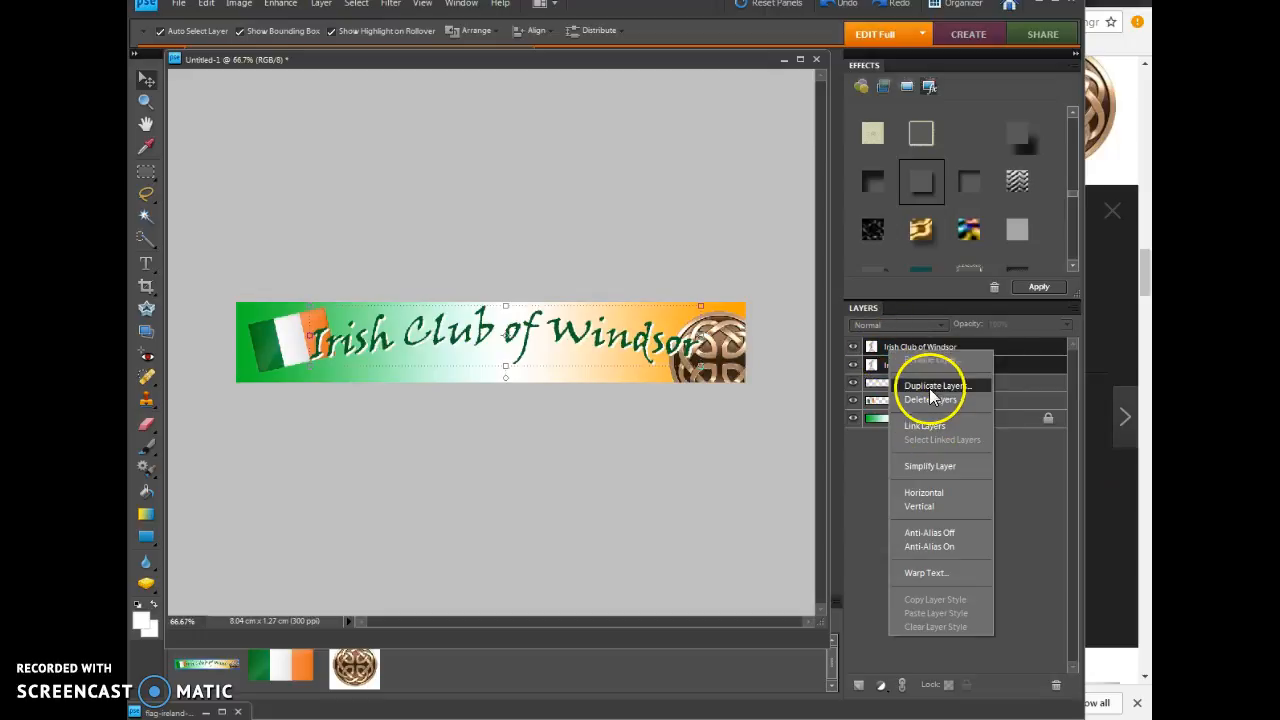
pyautogui.click(926, 427)
pyautogui.click(622, 501)
pyautogui.moveTo(464, 344)
pyautogui.mouseDown()
pyautogui.moveTo(483, 348)
pyautogui.moveTo(454, 349)
pyautogui.moveTo(474, 343)
pyautogui.mouseUp()
pyautogui.click(519, 429)
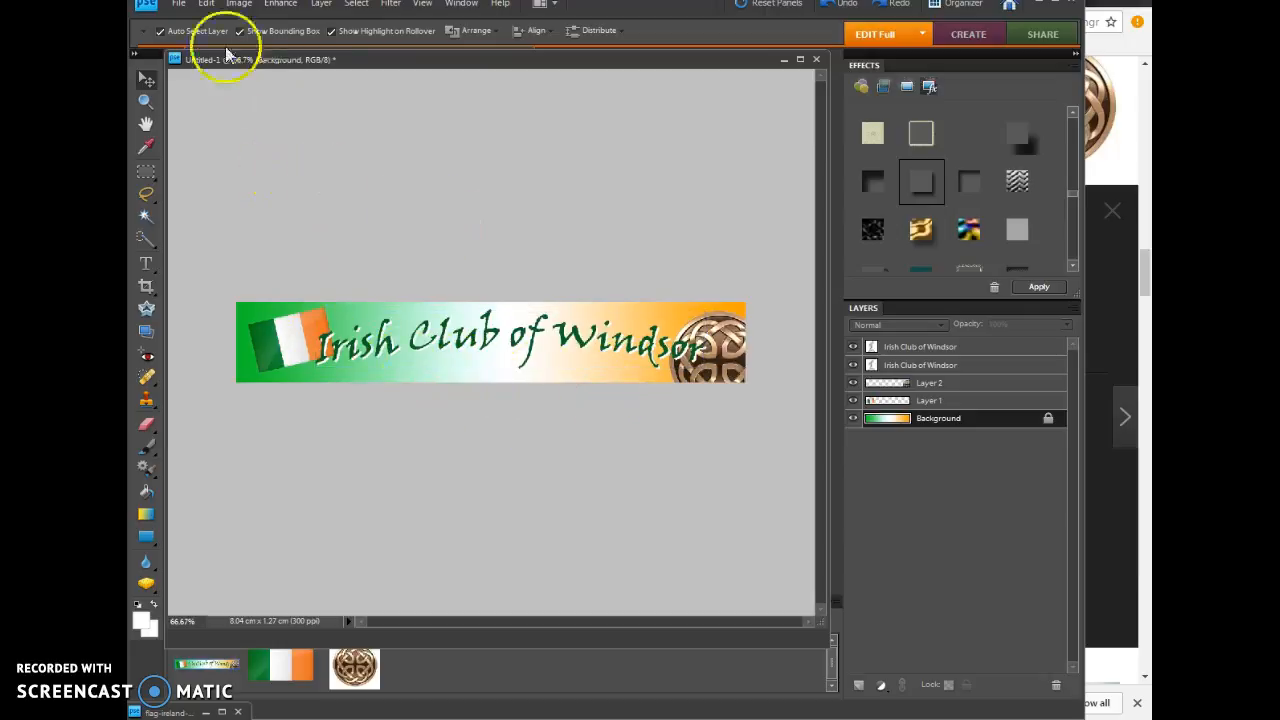
# Step: Export the banner with Save for Web as a PNG-24 with transparency
pyautogui.click(178, 6)
pyautogui.click(652, 244)
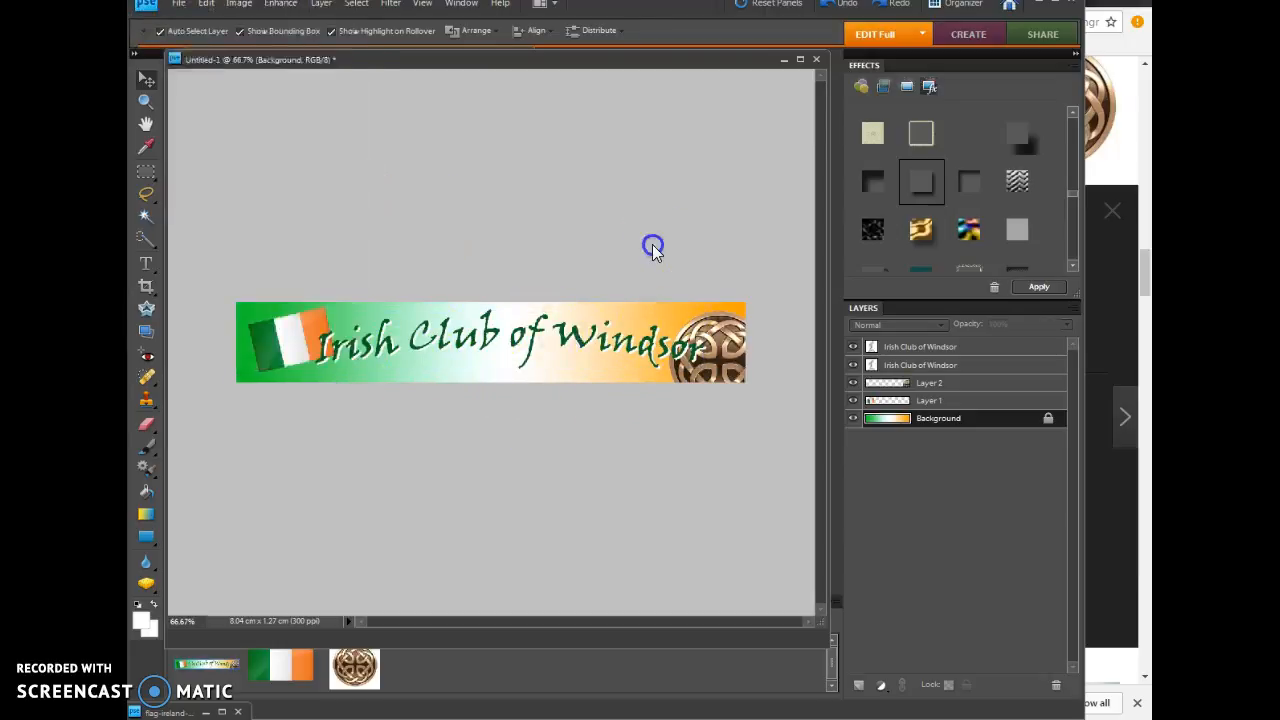
pyautogui.click(178, 6)
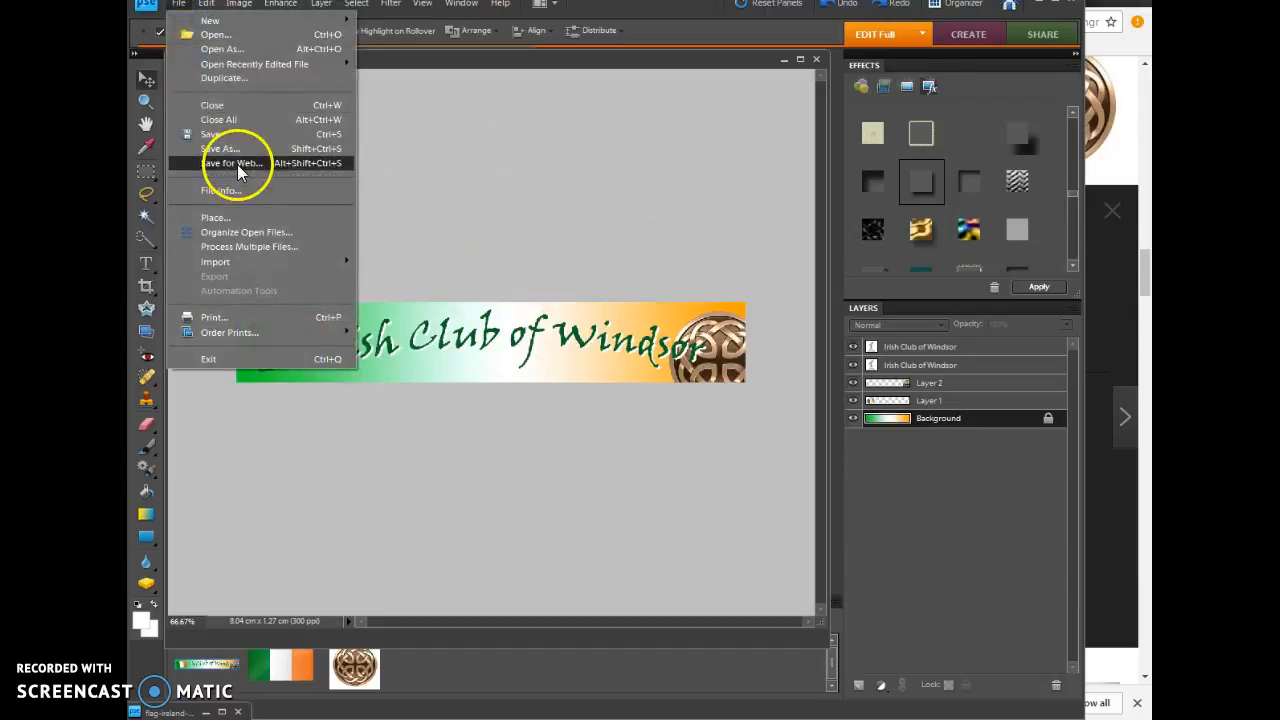
pyautogui.click(232, 163)
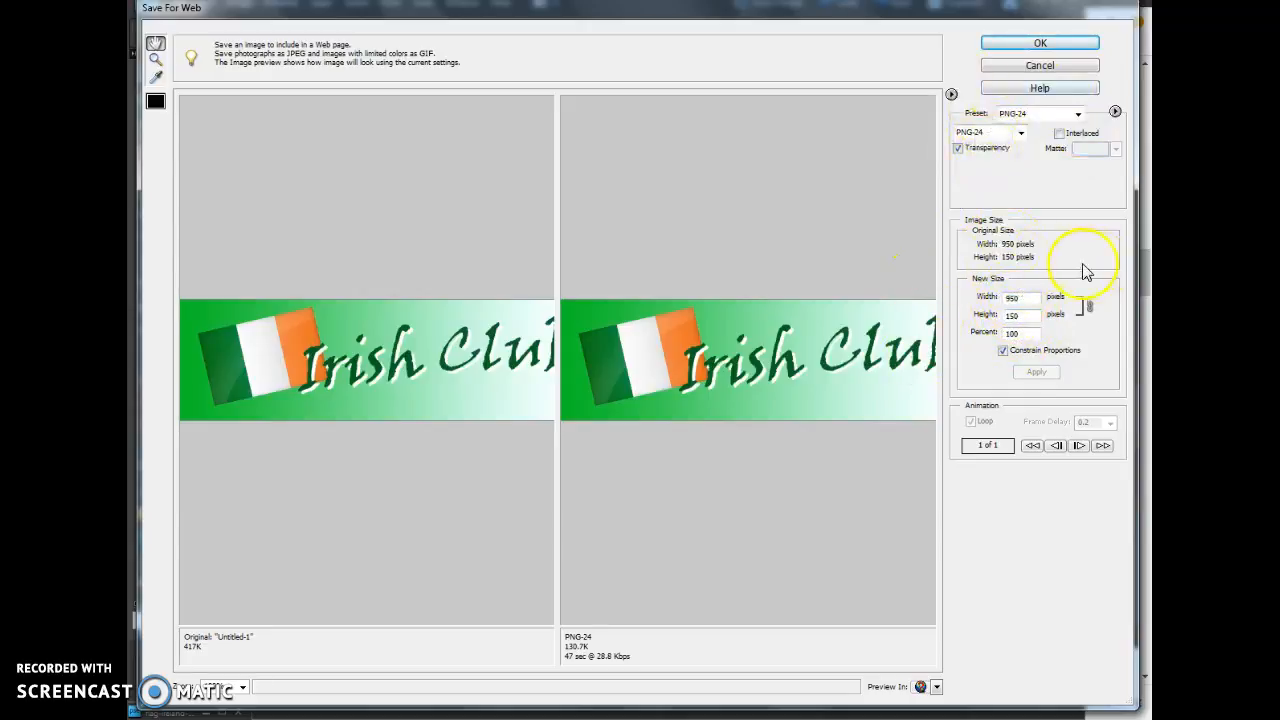
pyautogui.click(1041, 42)
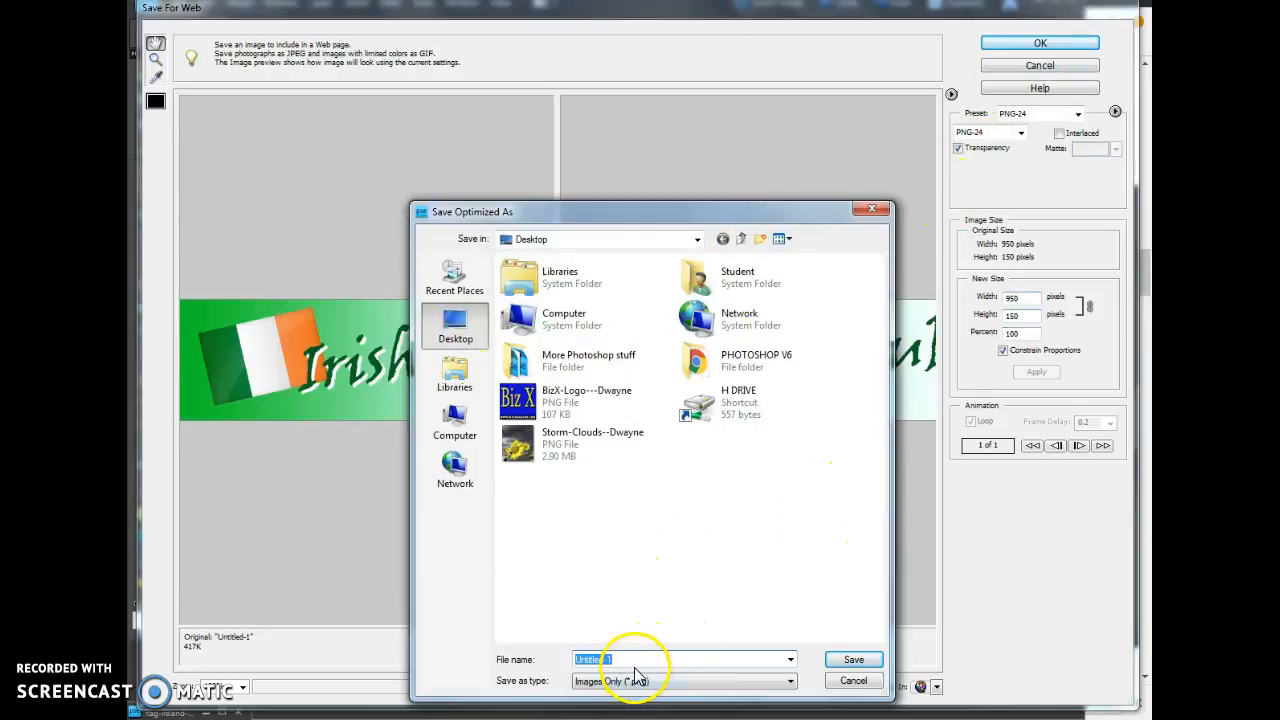
# Step: Save the PNG to the Desktop as Irish Web Banner followed by a hyphen and the author's first name
pyautogui.write('We')
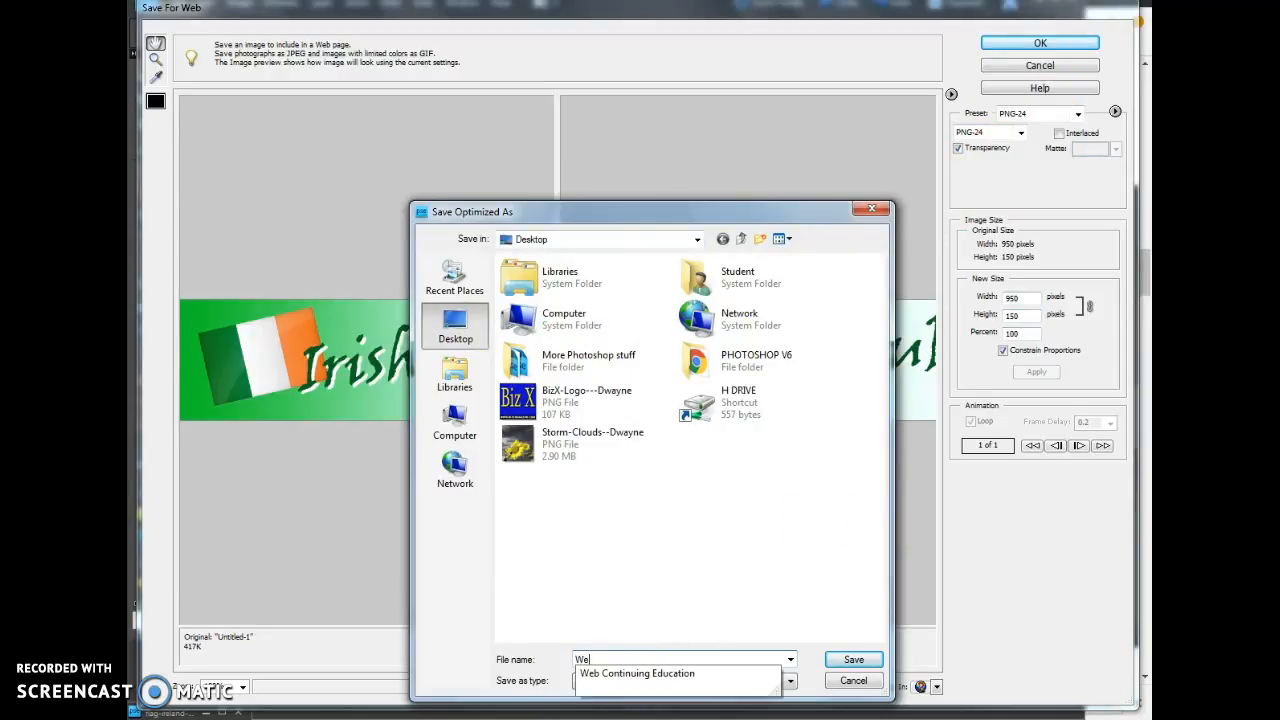
pyautogui.write('b')
pyautogui.press('BackSpace')
pyautogui.press('BackSpace')
pyautogui.press('BackSpace')
pyautogui.write('Irish Web Banner - Dwayne')
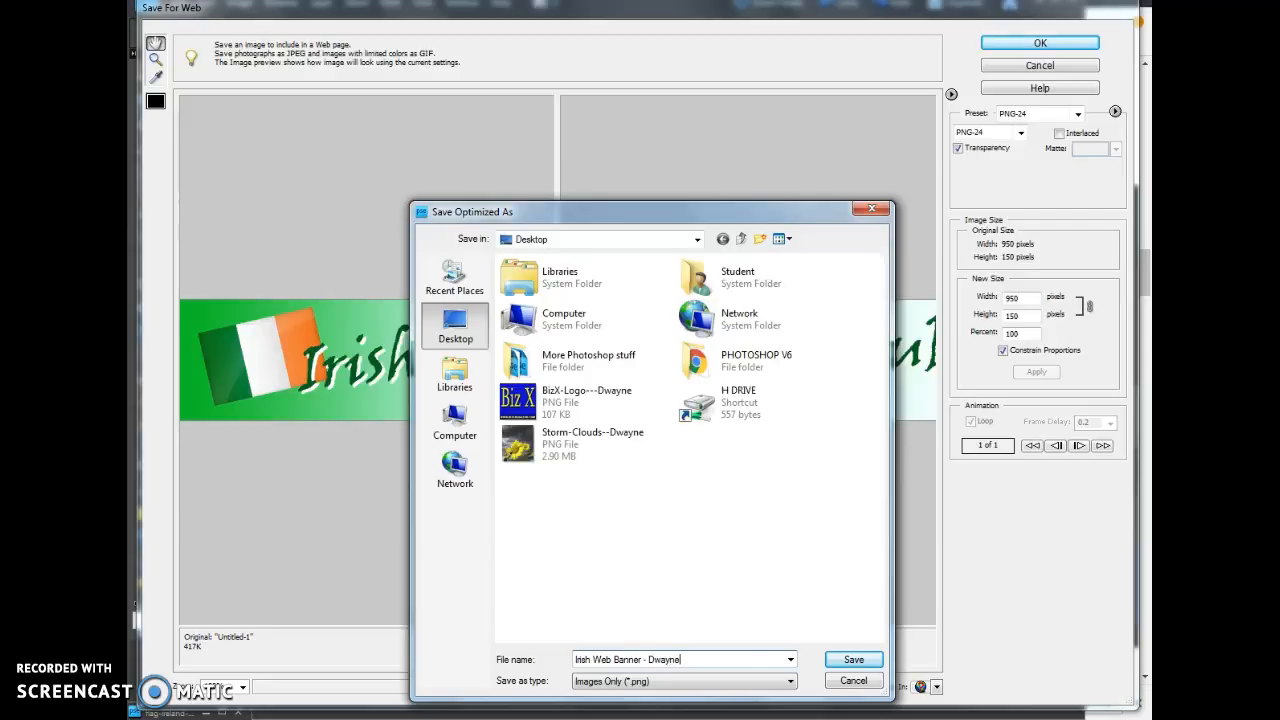
pyautogui.click(840, 661)
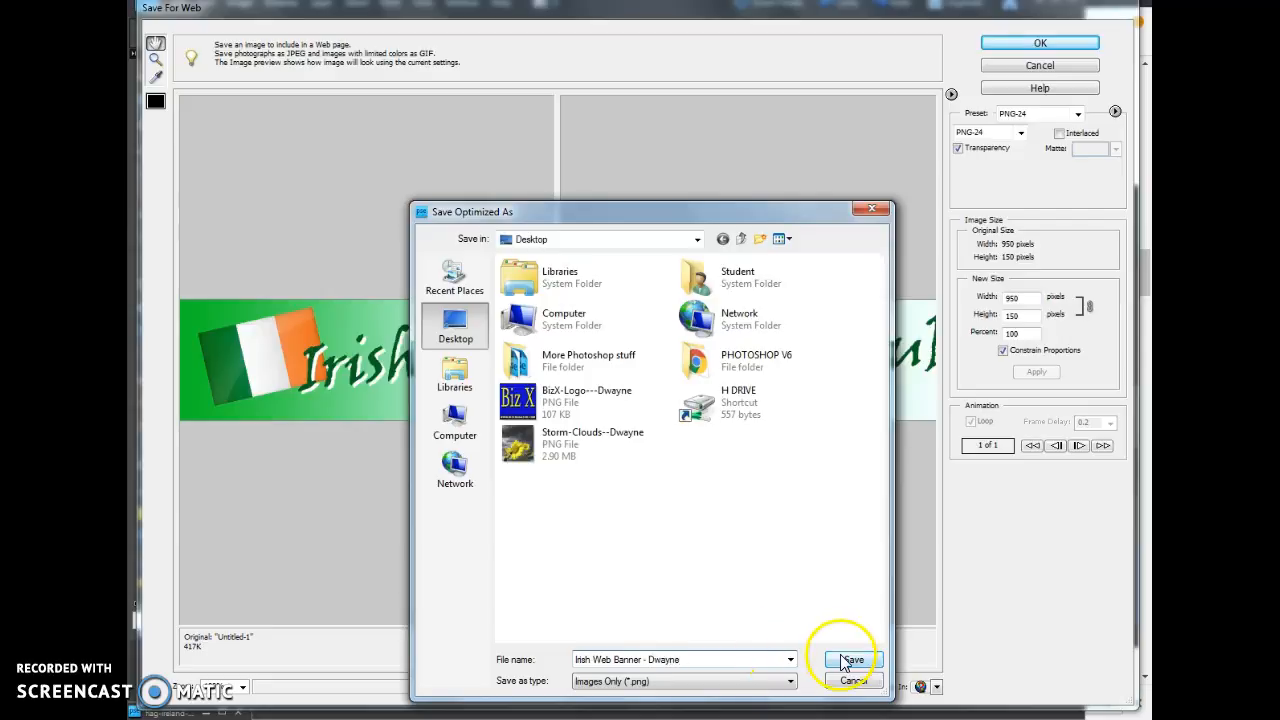